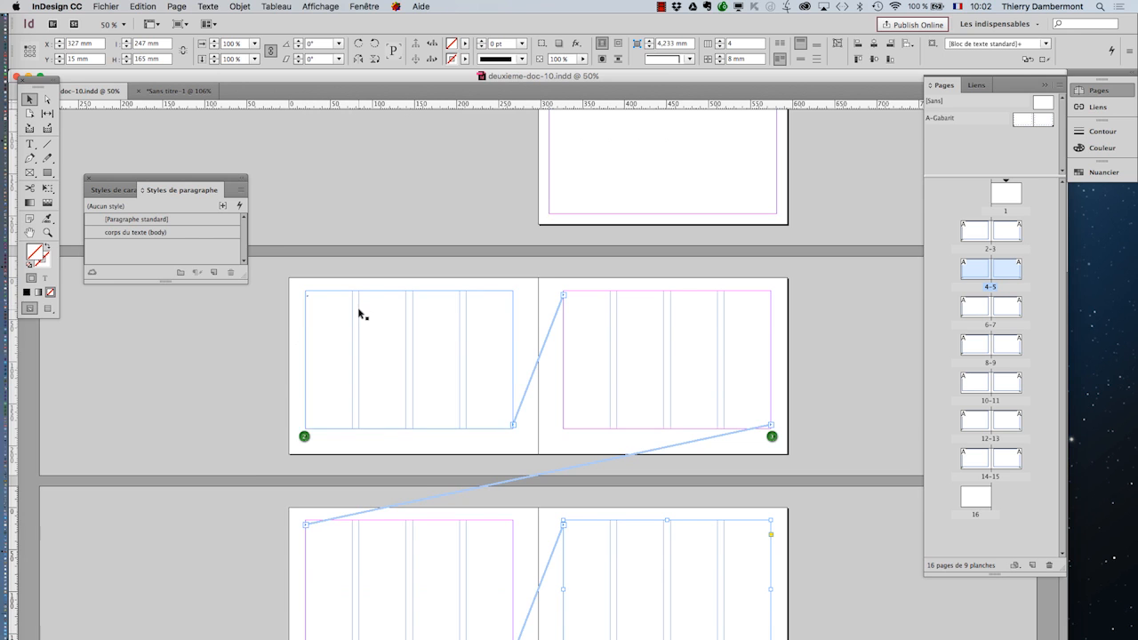
key(super+equal)
click(29, 232)
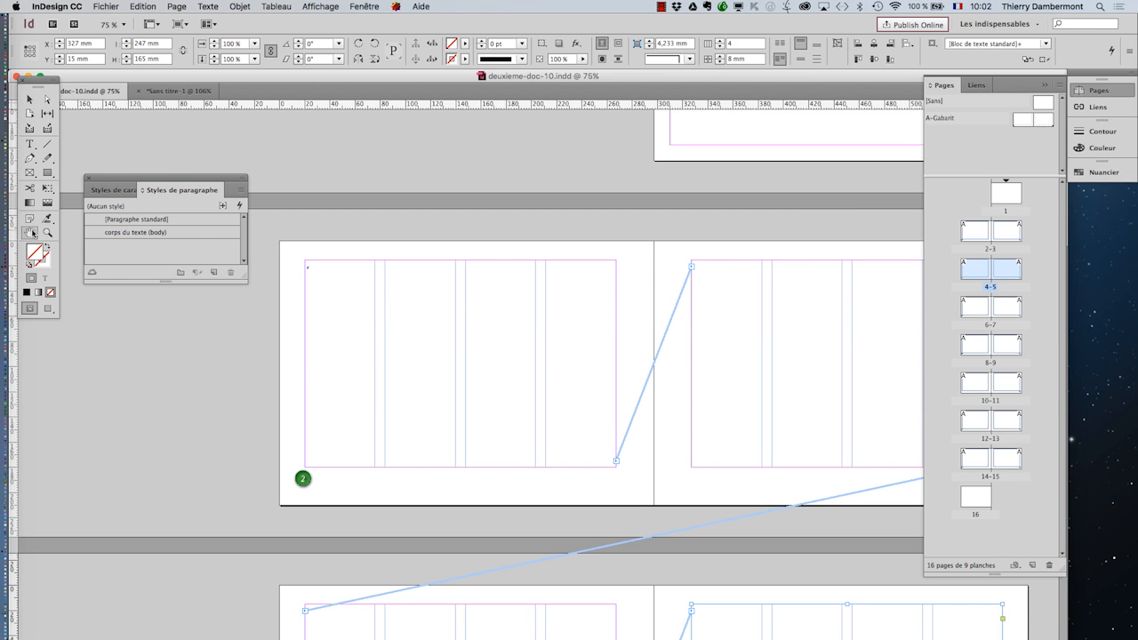
drag(381, 338, 367, 264)
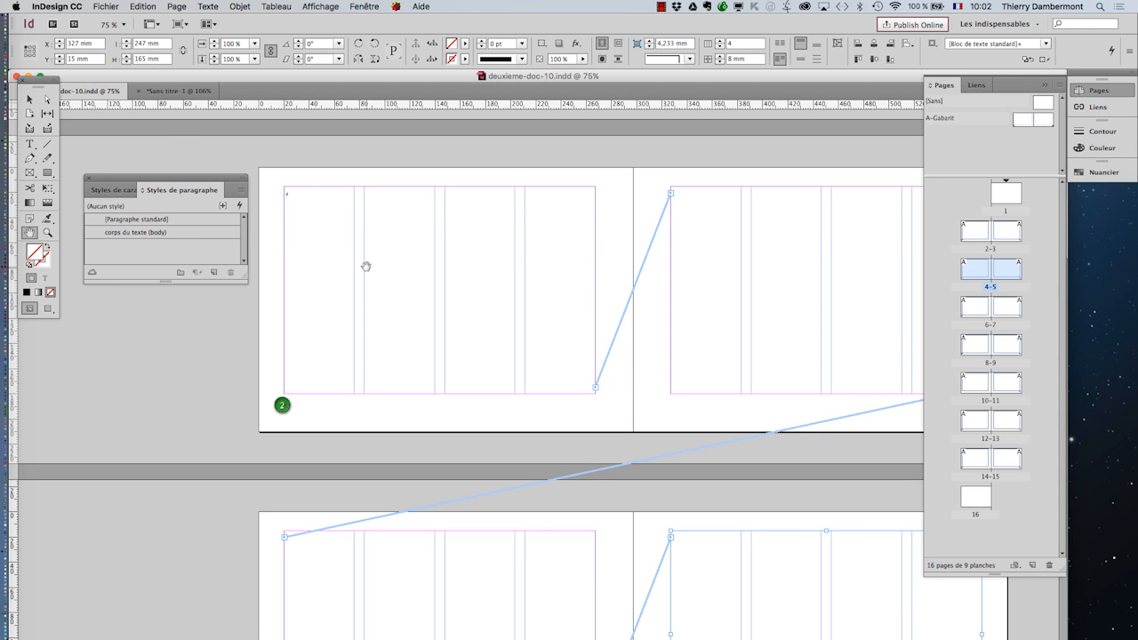
Switch to Firefox, open a new browser window and enlarge it to fill most of the screen
click(139, 6)
key(super+Tab)
click(666, 335)
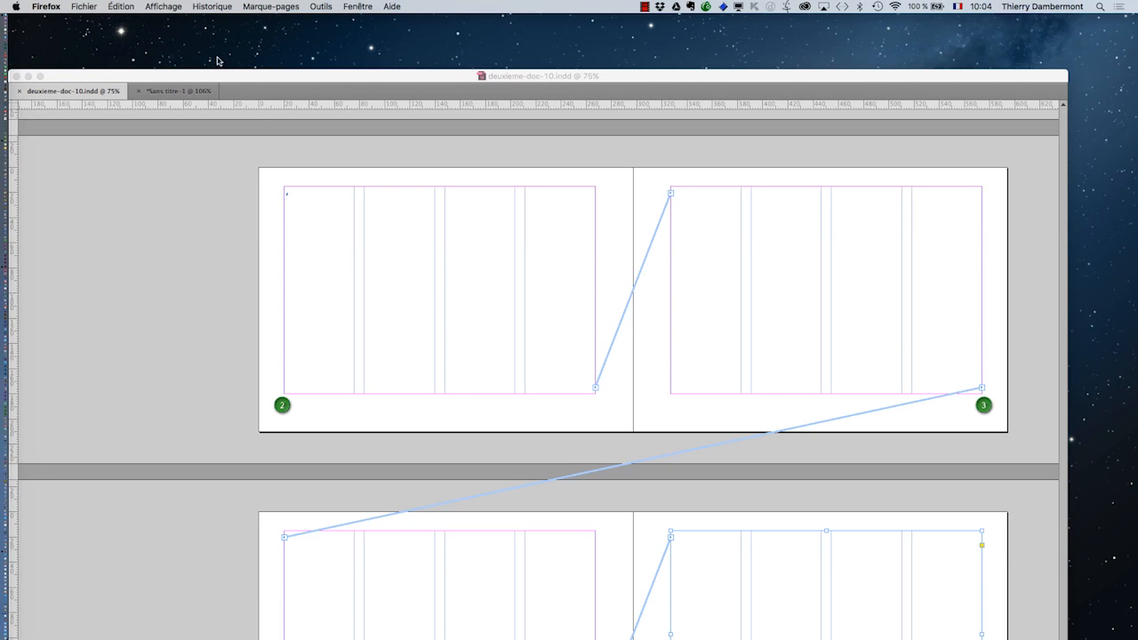
click(87, 6)
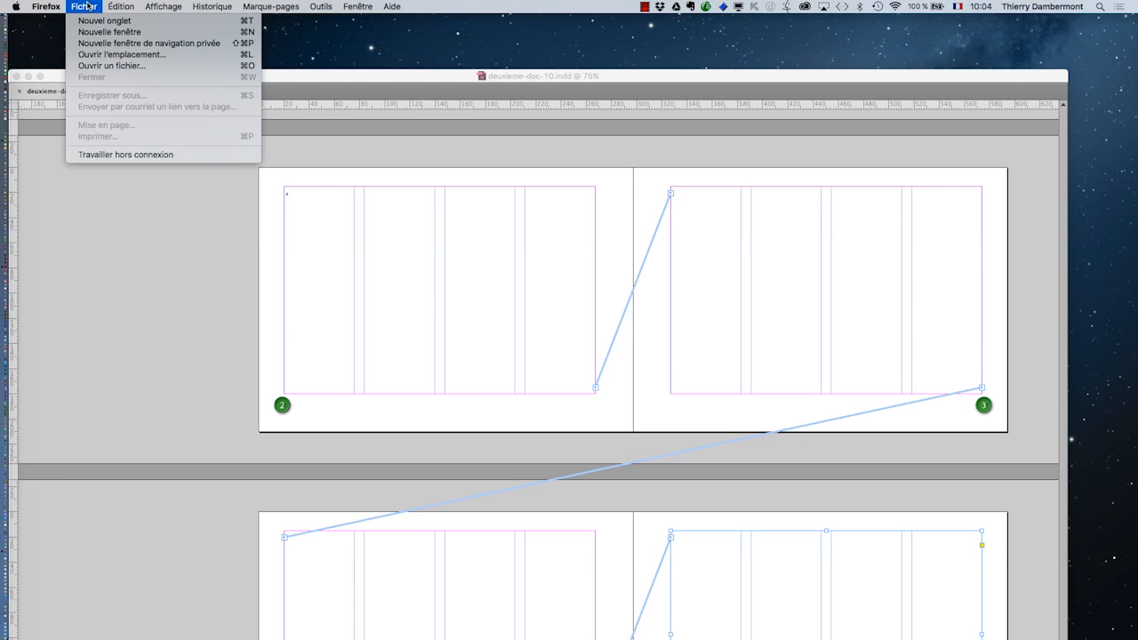
click(101, 31)
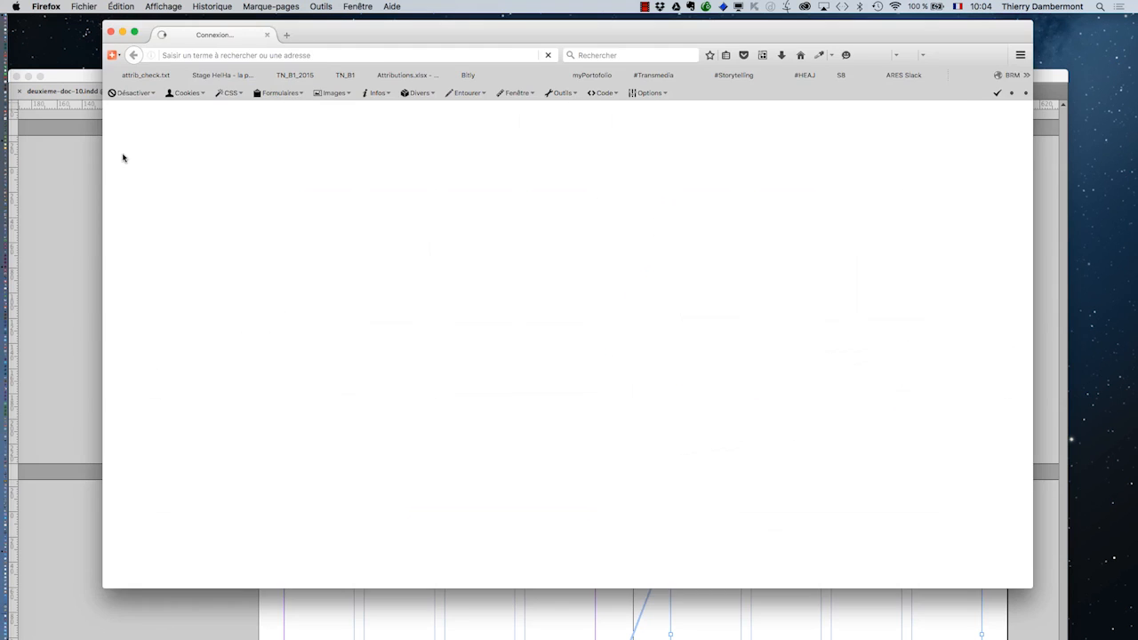
drag(349, 37, 272, 36)
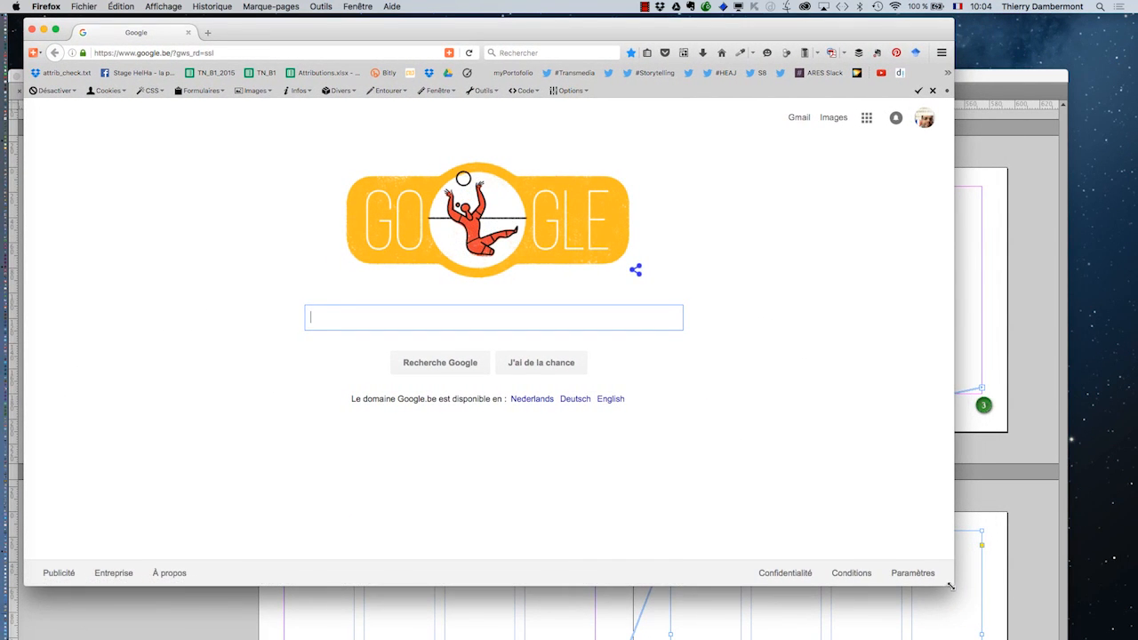
drag(953, 586, 1096, 632)
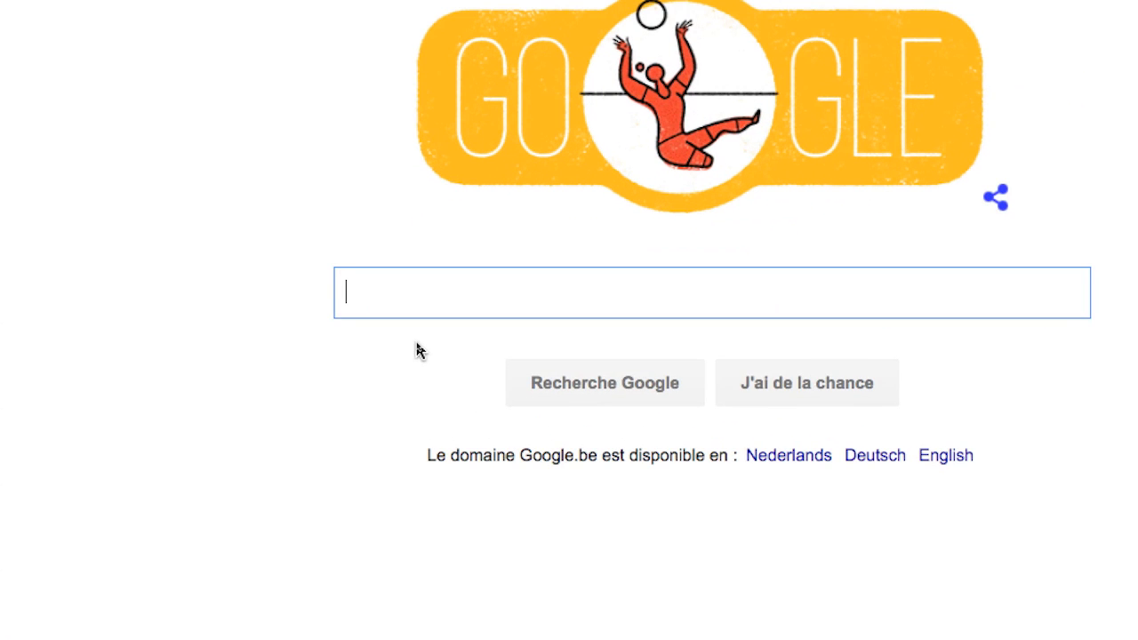
Search Google for "wikipedia arbres" and open the Wikipédia article "Arbre"
text(wik)
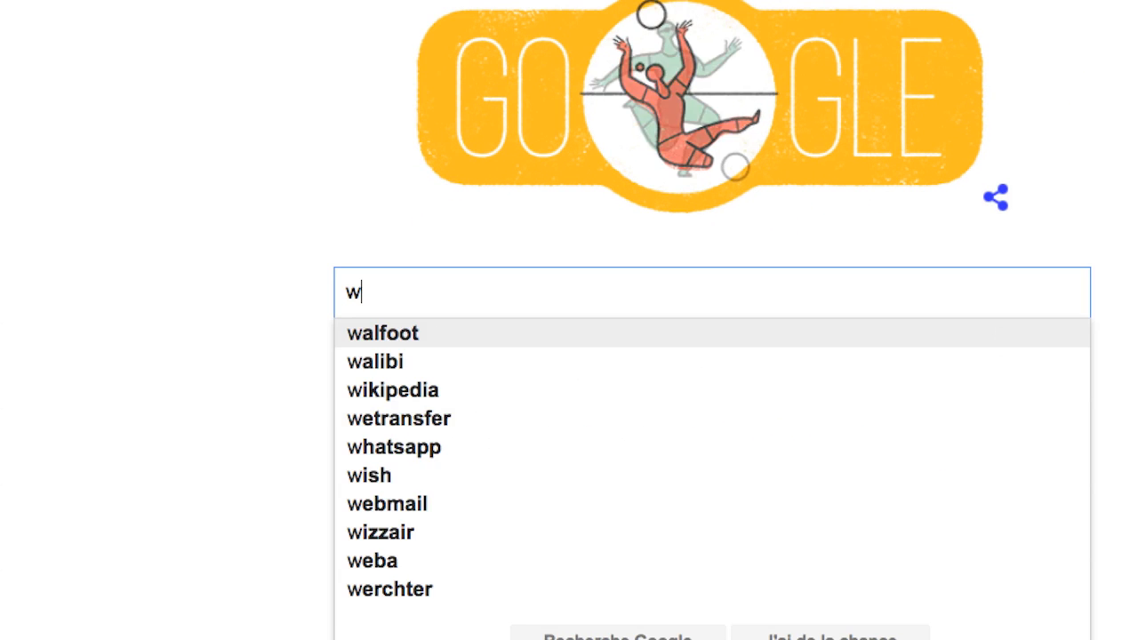
text(ipedia)
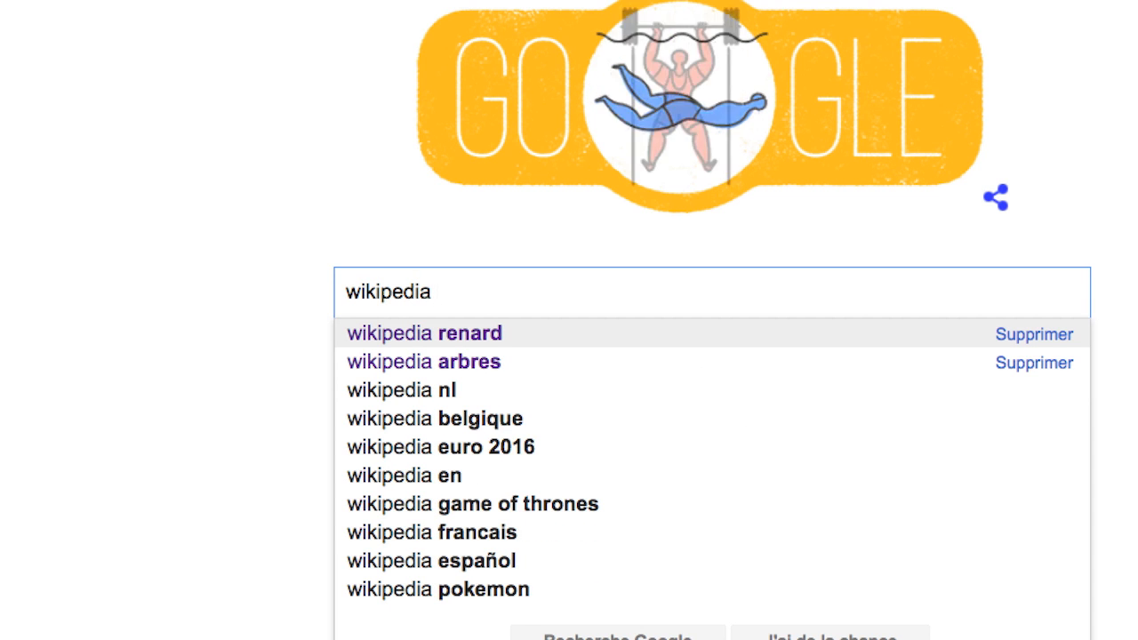
click(436, 361)
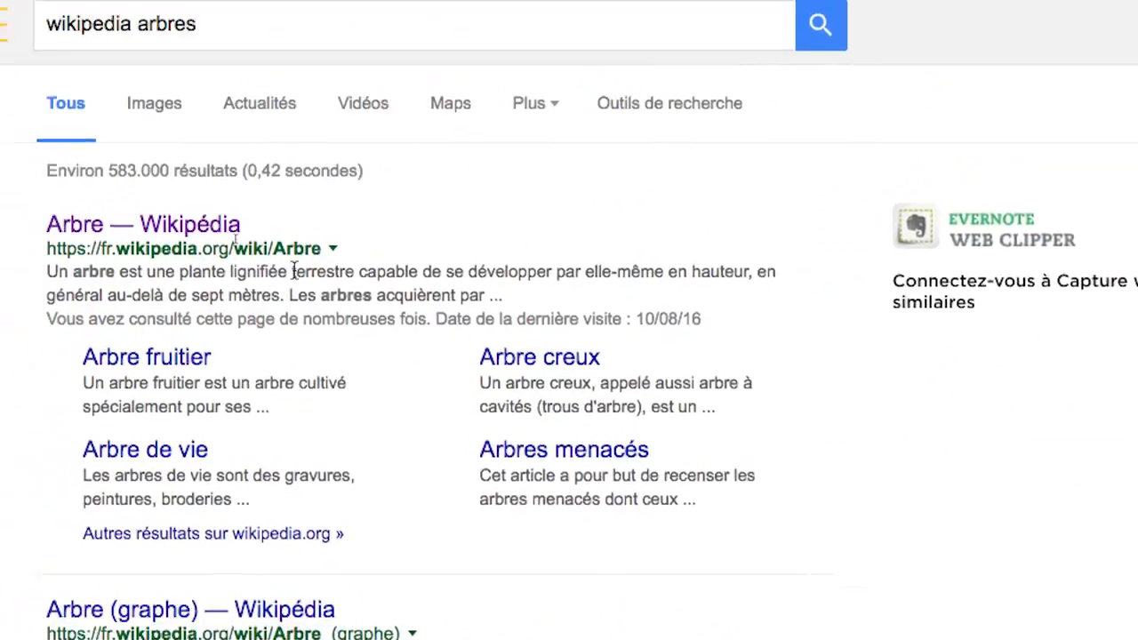
click(245, 258)
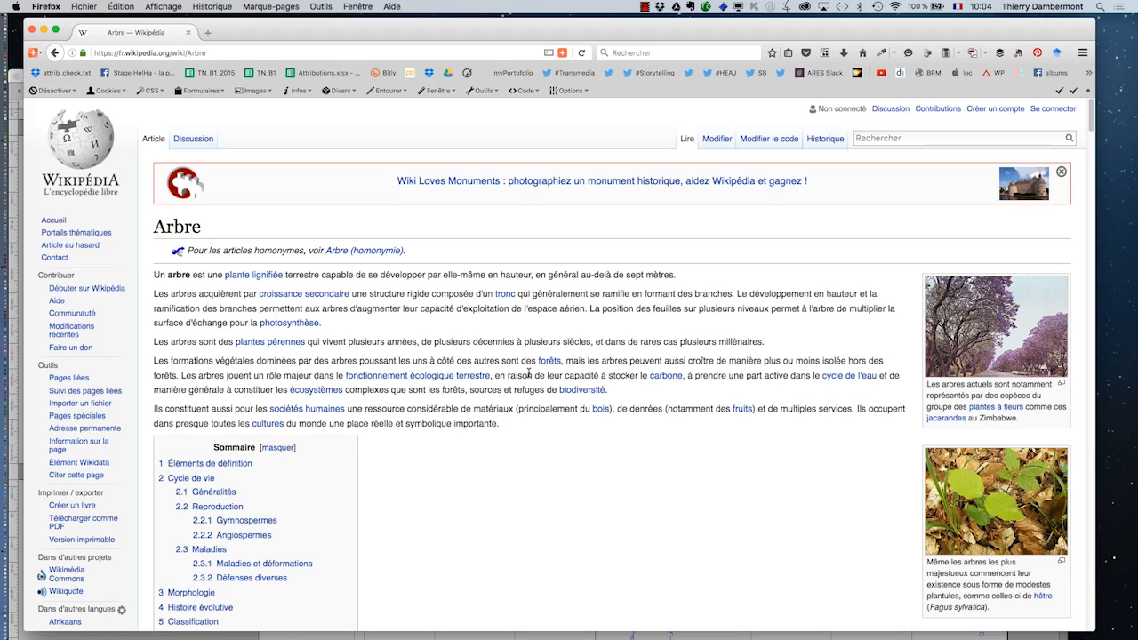
Copy all the paragraphs of the article's "Éléments de définition" section, starting from "Au sens botanique"
scroll(594, 432, down, 10)
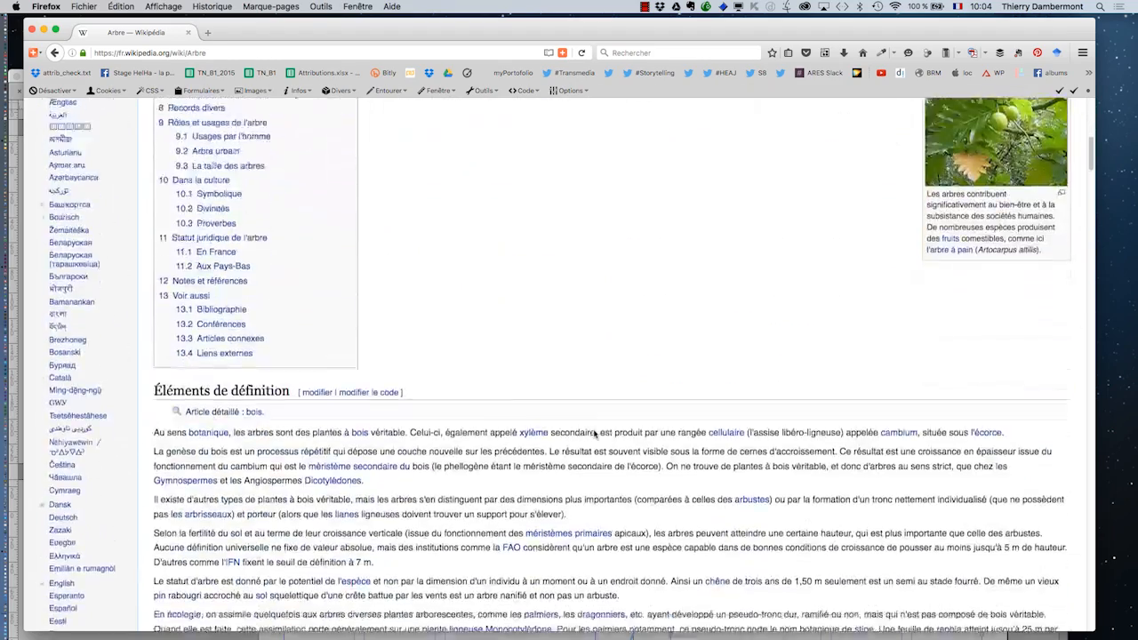
scroll(594, 432, down, 8)
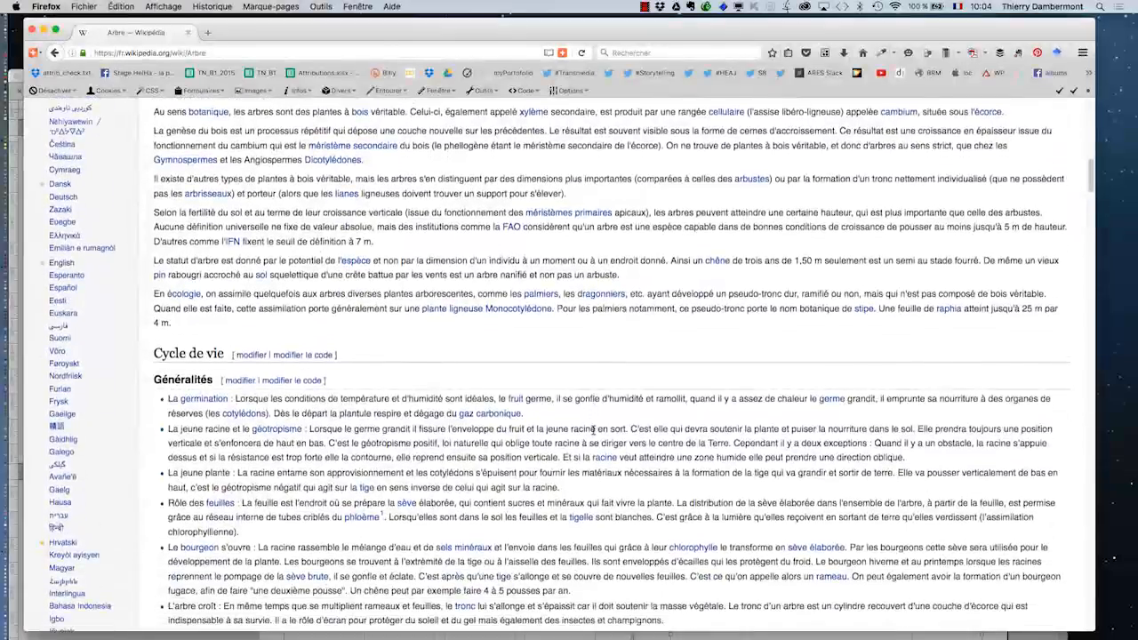
scroll(594, 432, down, 7)
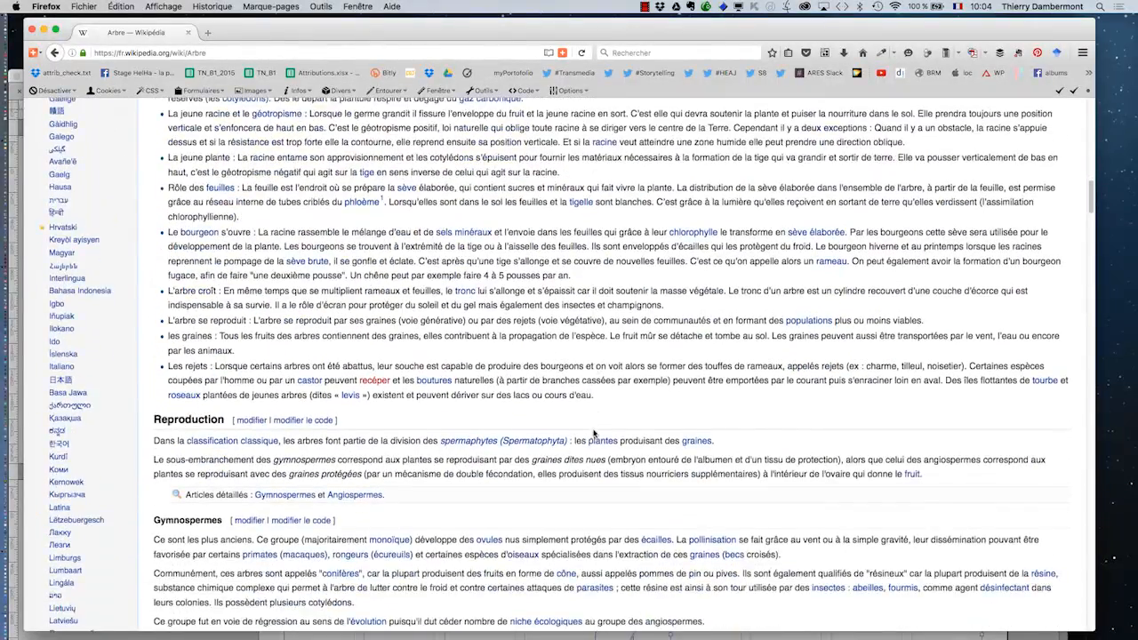
scroll(594, 433, up, 15)
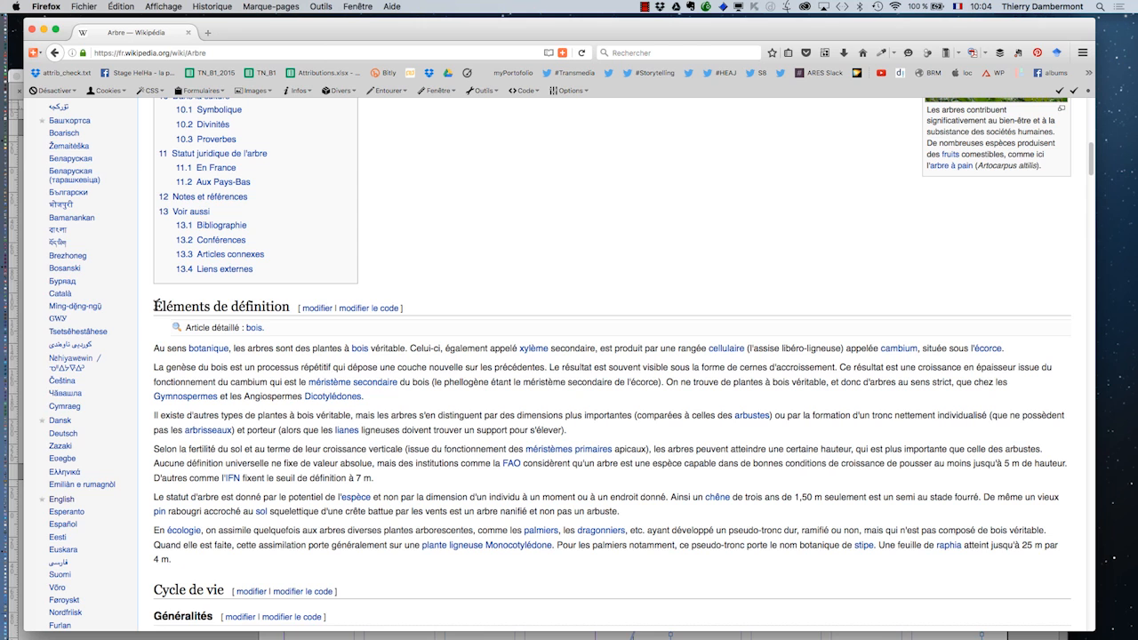
scroll(167, 345, down, 1)
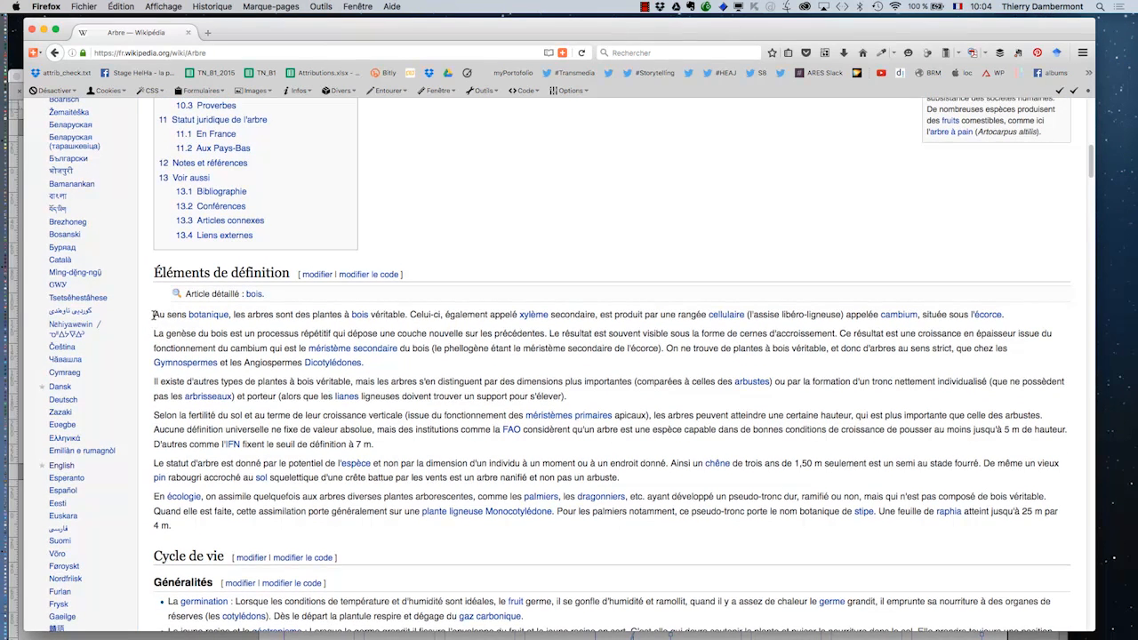
drag(153, 314, 276, 524)
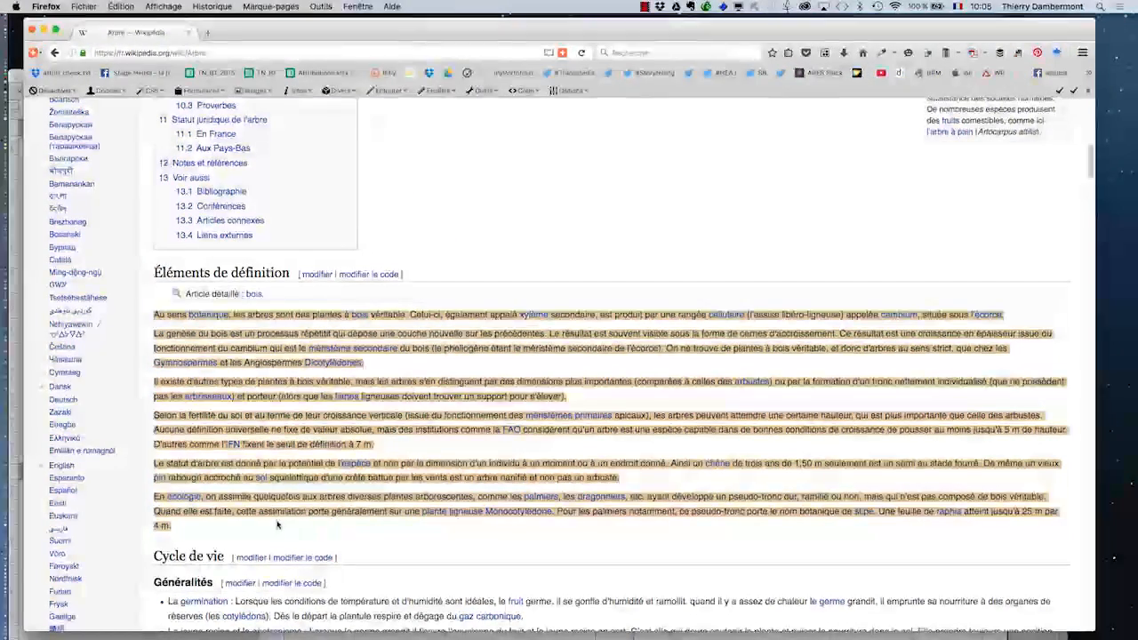
click(121, 6)
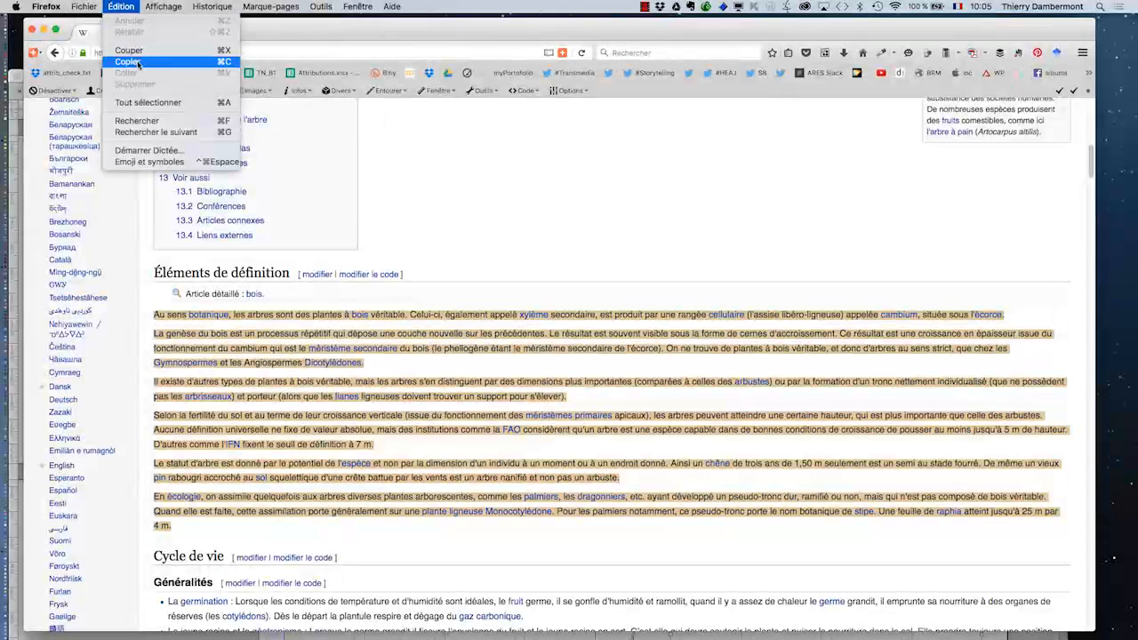
click(137, 61)
Switch to InDesign and paste the copied text with the Type tool at the start of the threaded frames on page 2
key(super+Tab)
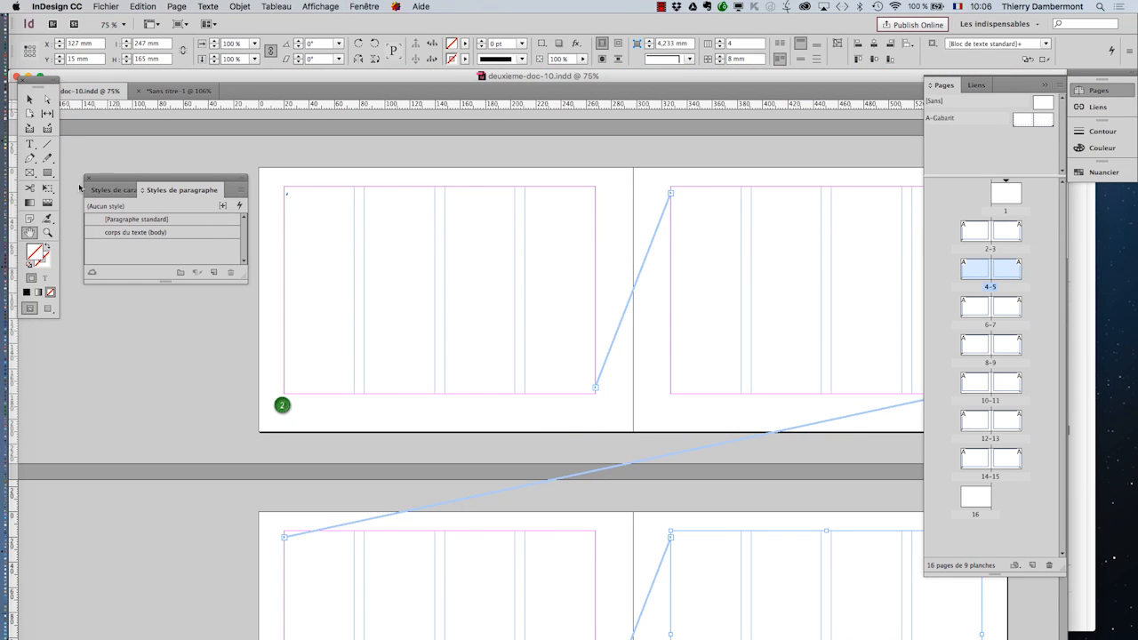
click(29, 144)
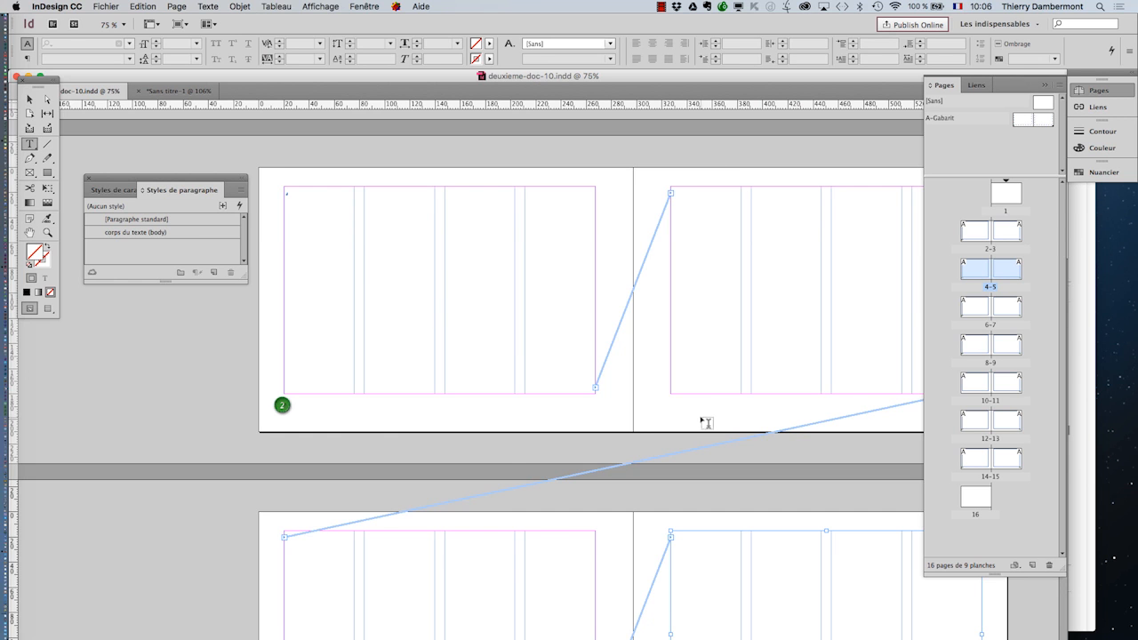
key(super+minus)
key(super+minus)
scroll(687, 429, down, 5)
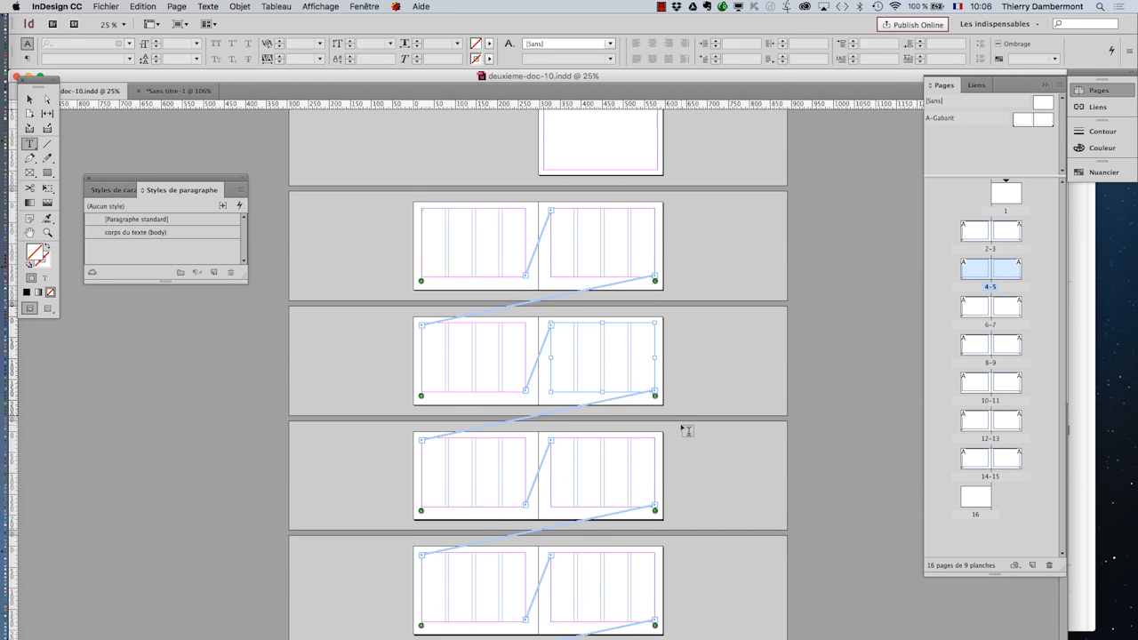
key(super+equal)
key(super+equal)
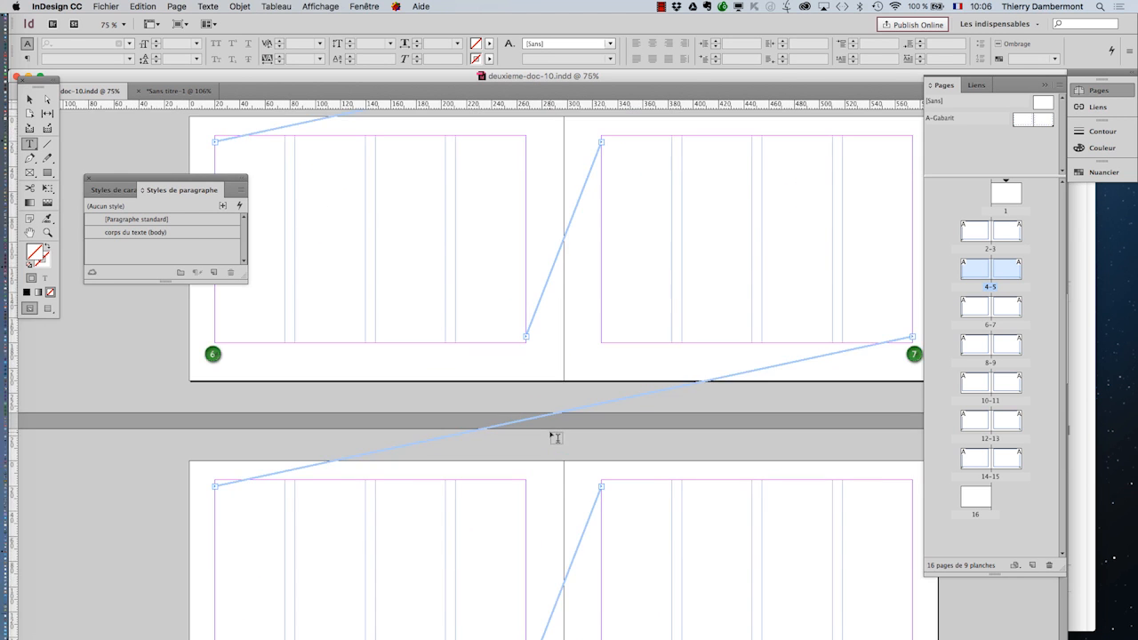
click(264, 506)
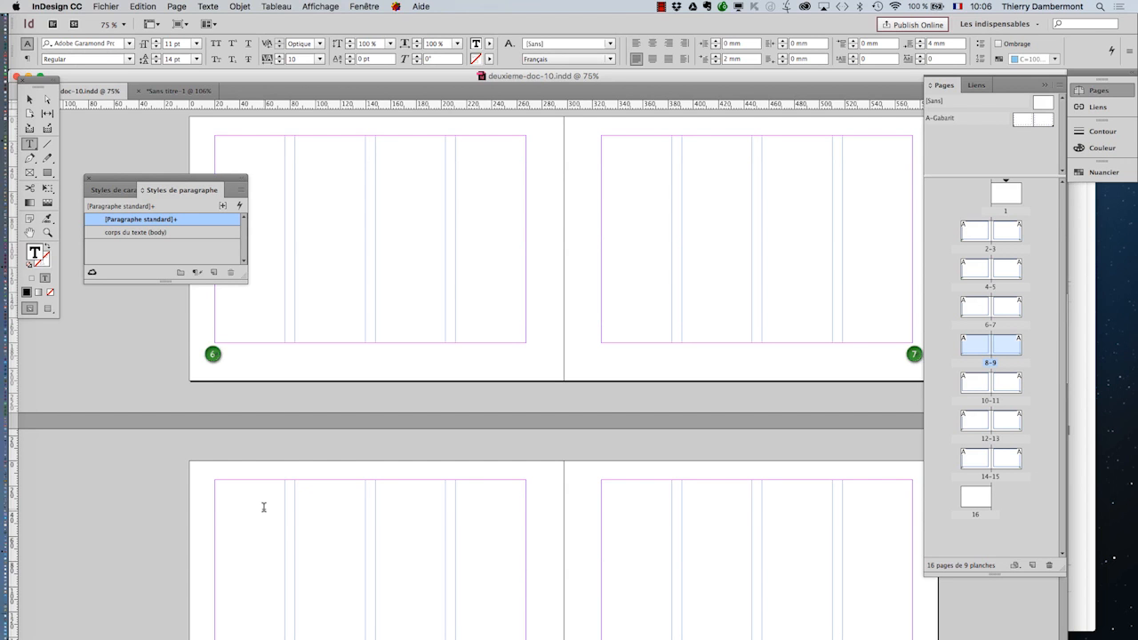
scroll(263, 507, down, 3)
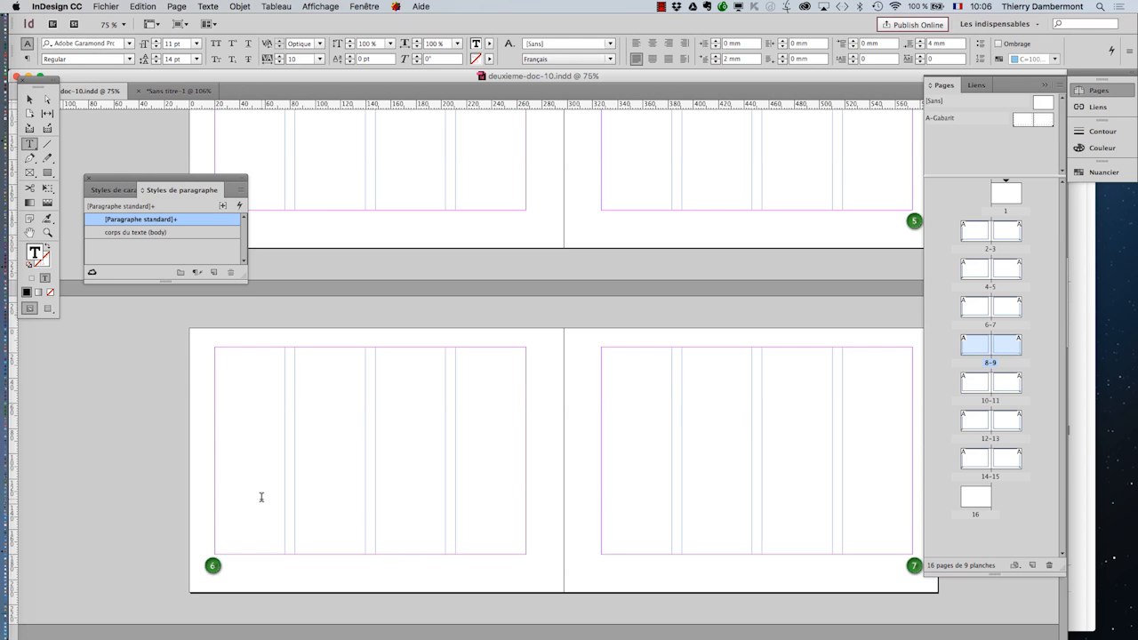
click(261, 497)
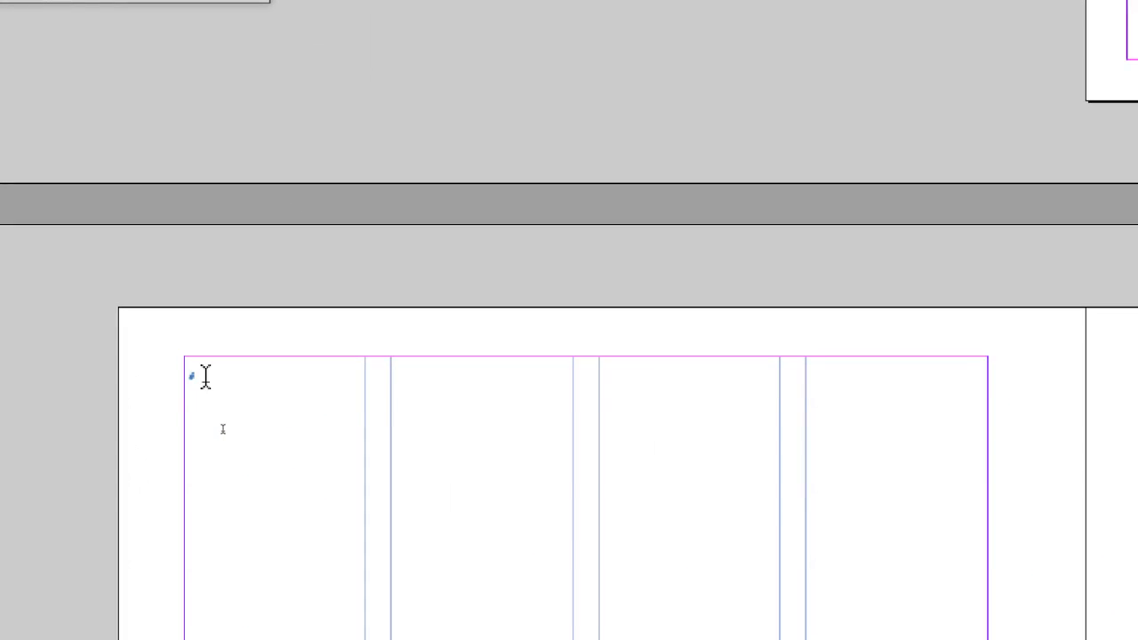
key(ctrl+v)
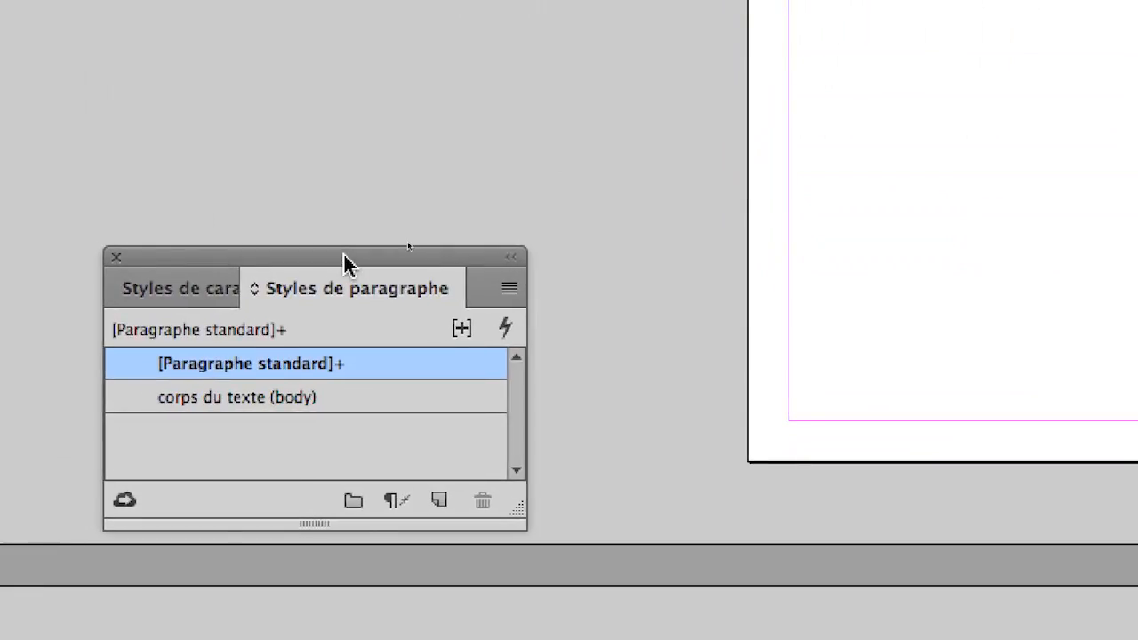
Apply the paragraph style "corps du texte (body)" to all the pasted text and move the floating styles panel clear of it
drag(393, 0, 724, 450)
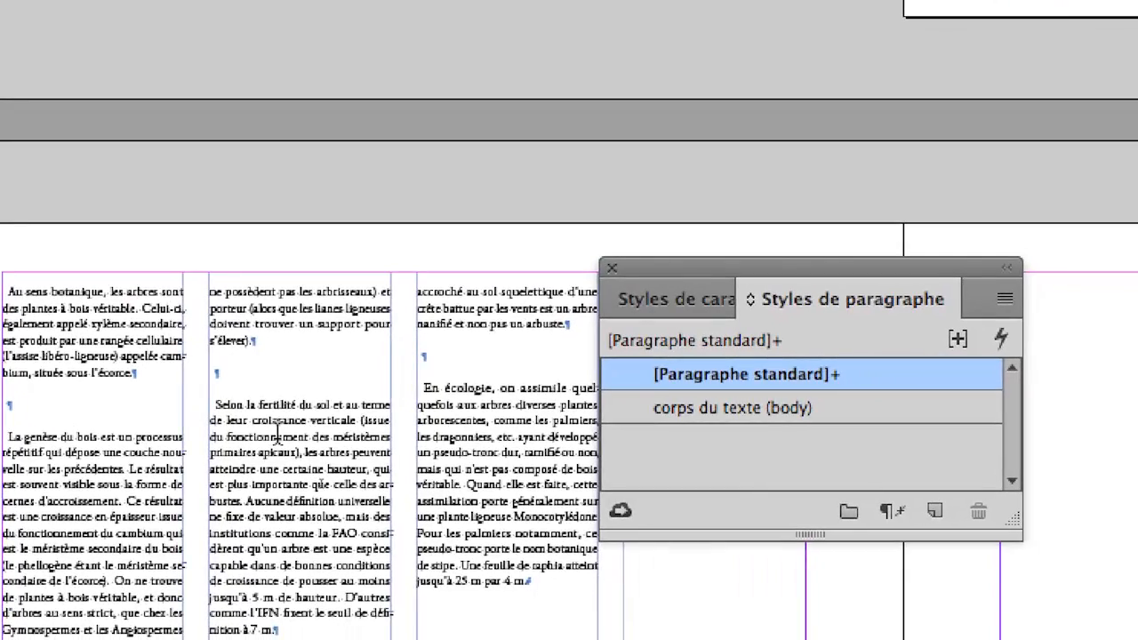
key(ctrl+a)
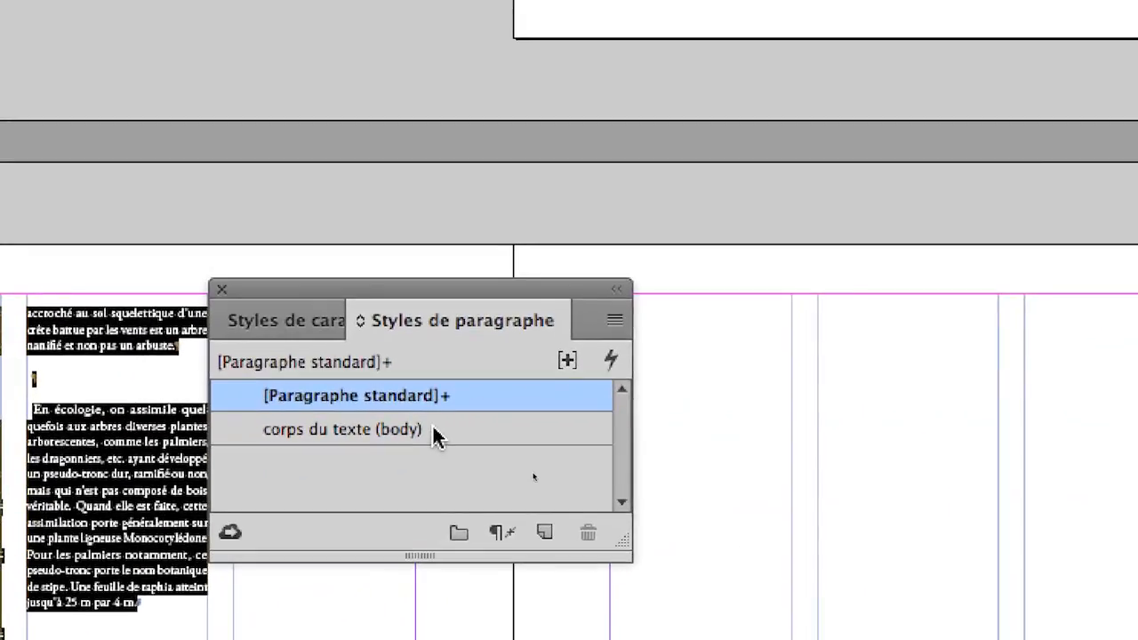
click(435, 432)
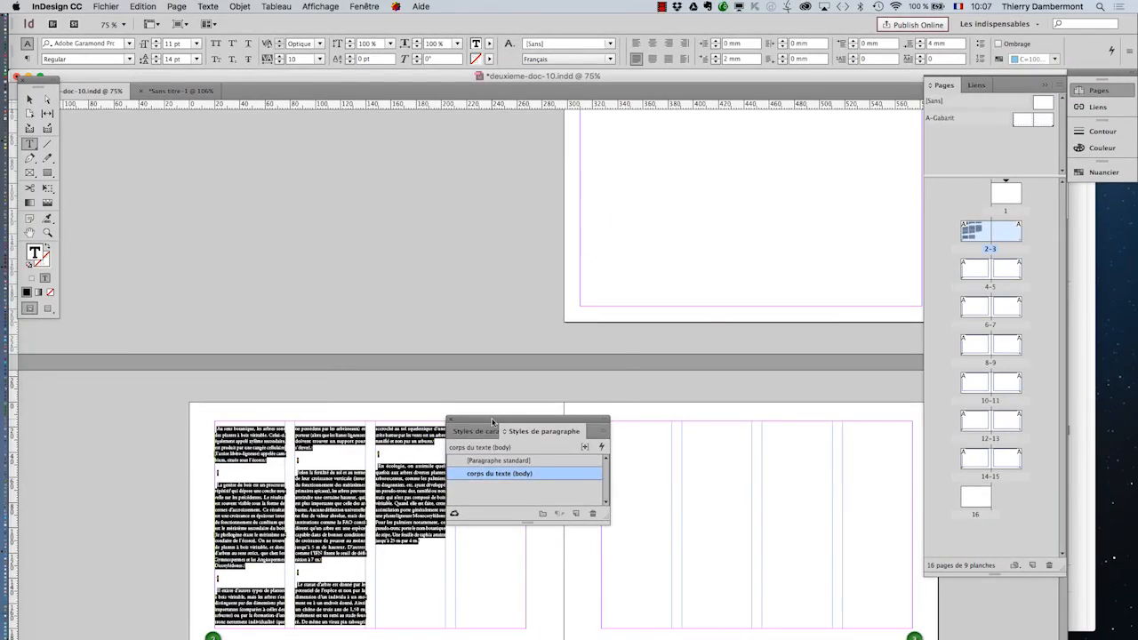
drag(491, 421, 478, 208)
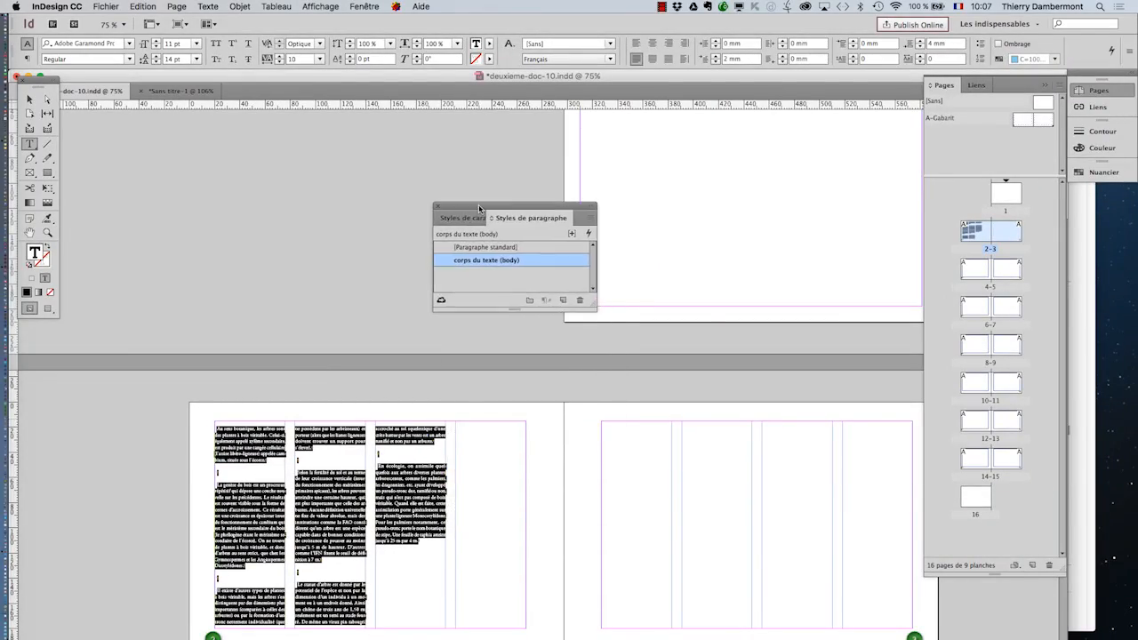
click(383, 532)
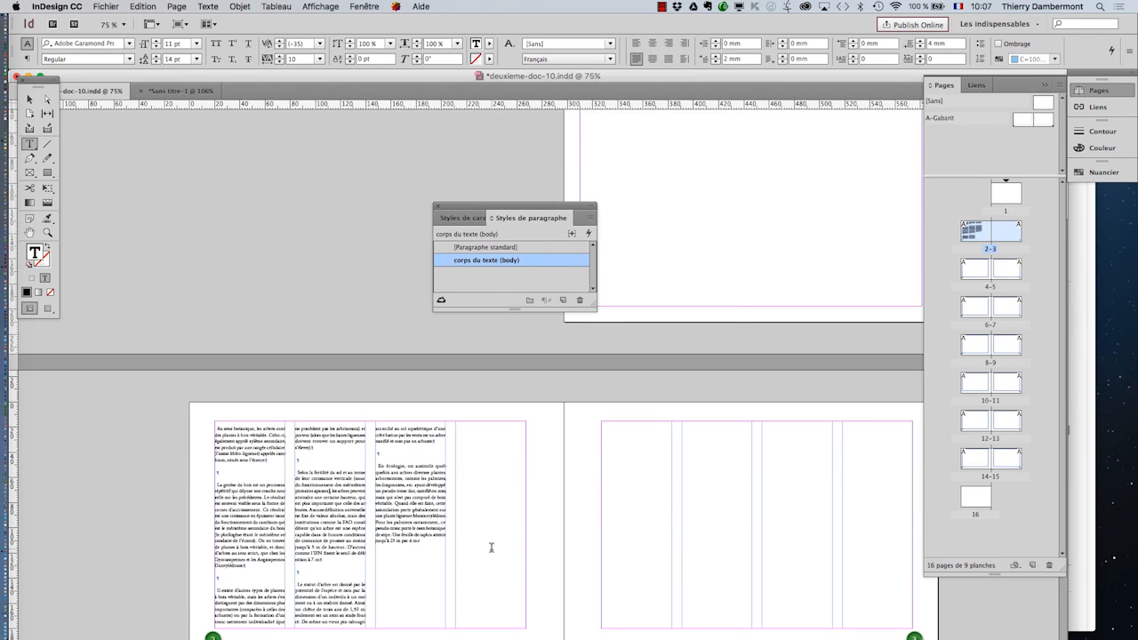
Switch to Firefox and go to the "Cycle de vie" section of the Wikipédia article "Arbre"
key(super+Tab)
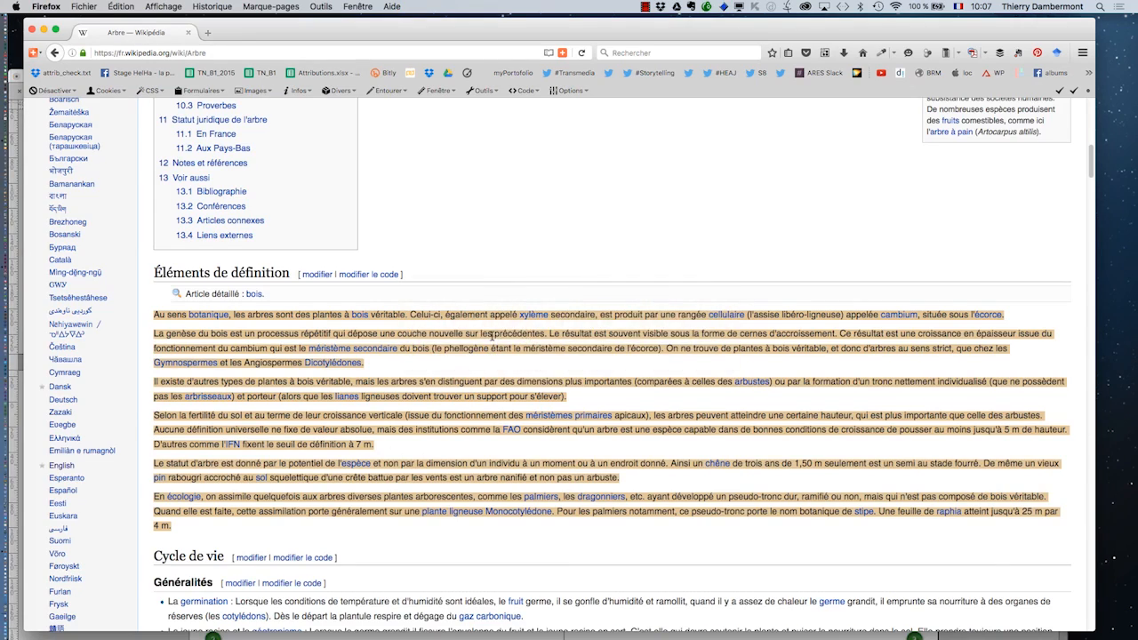
scroll(483, 357, down, 5)
scroll(482, 355, down, 3)
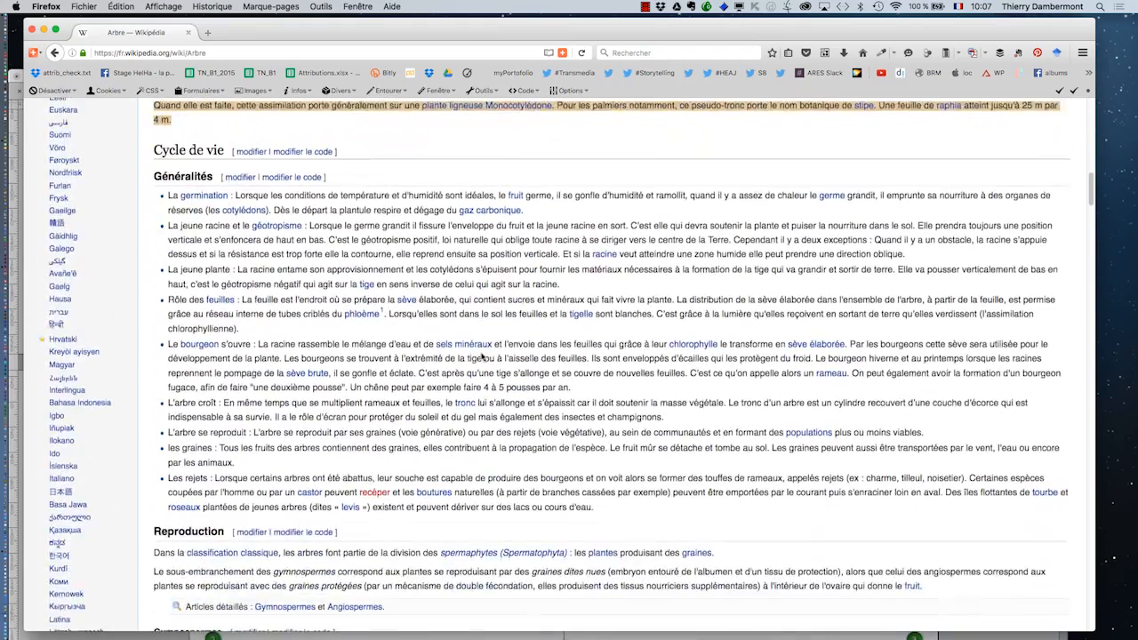
drag(600, 498, 261, 298)
scroll(284, 316, down, 3)
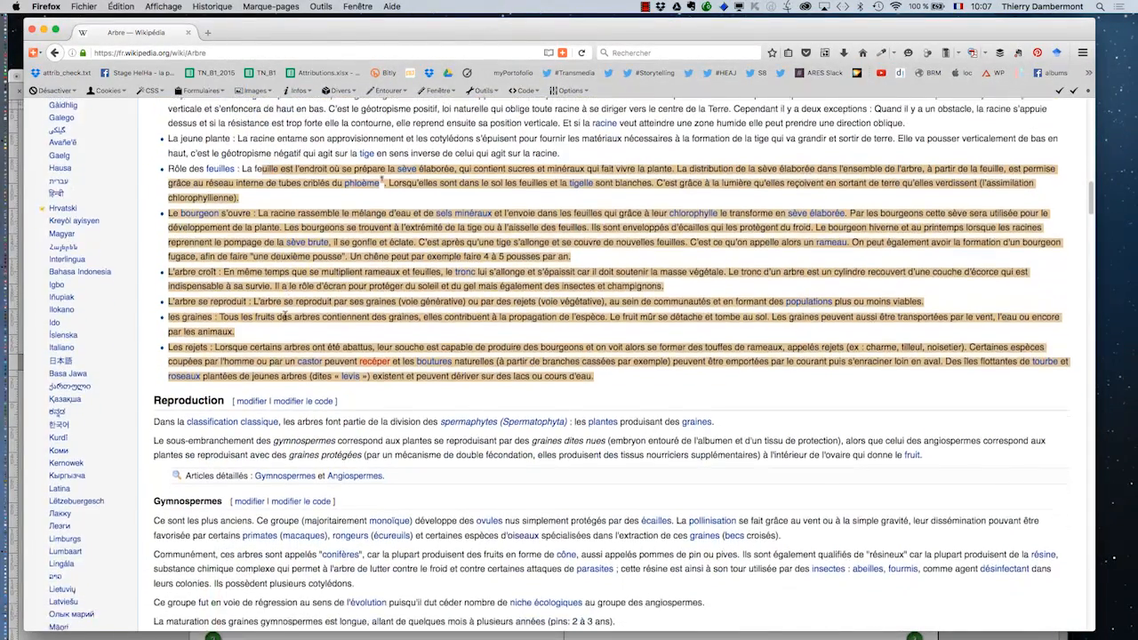
scroll(267, 302, up, 4)
scroll(252, 293, down, 3)
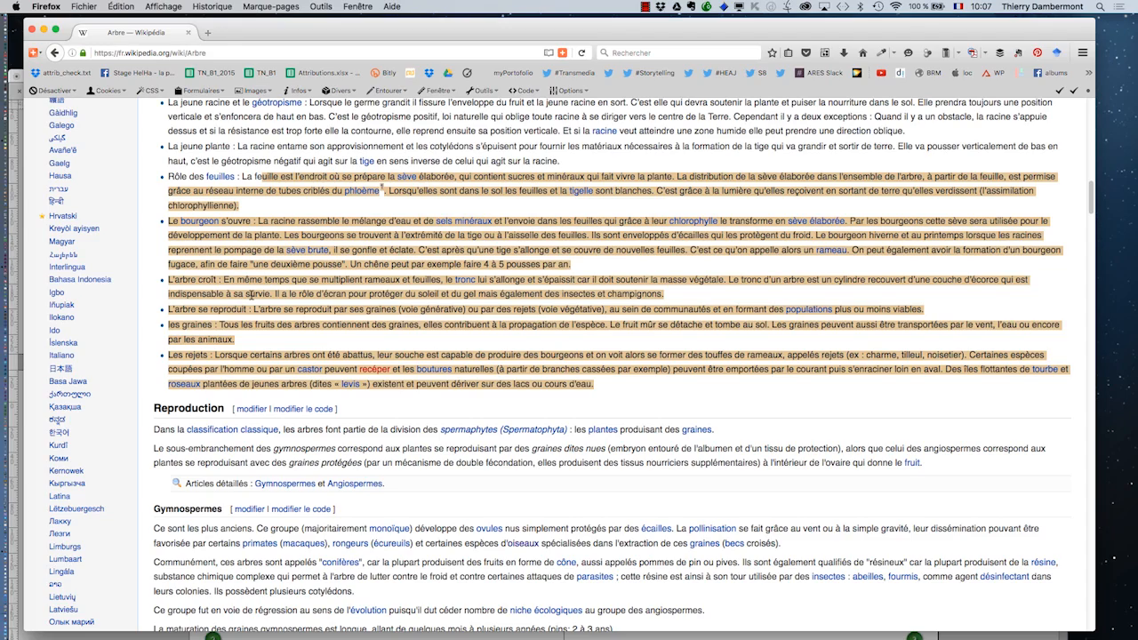
Copy the paragraphs of the article's "Gymnospermes" section without their heading
scroll(544, 324, down, 8)
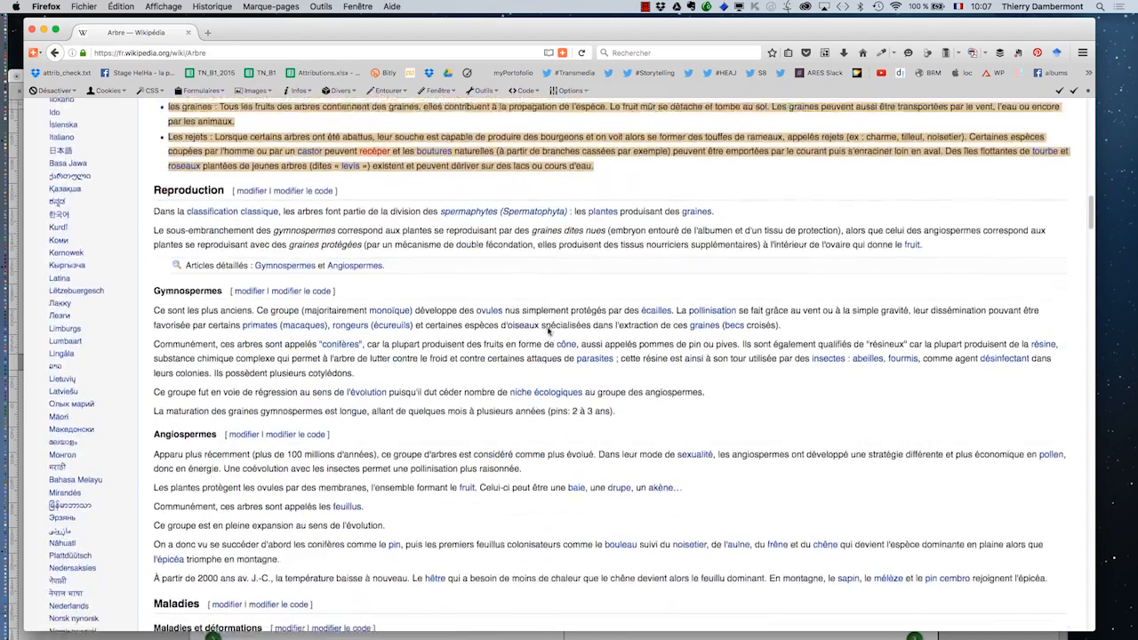
scroll(548, 332, down, 2)
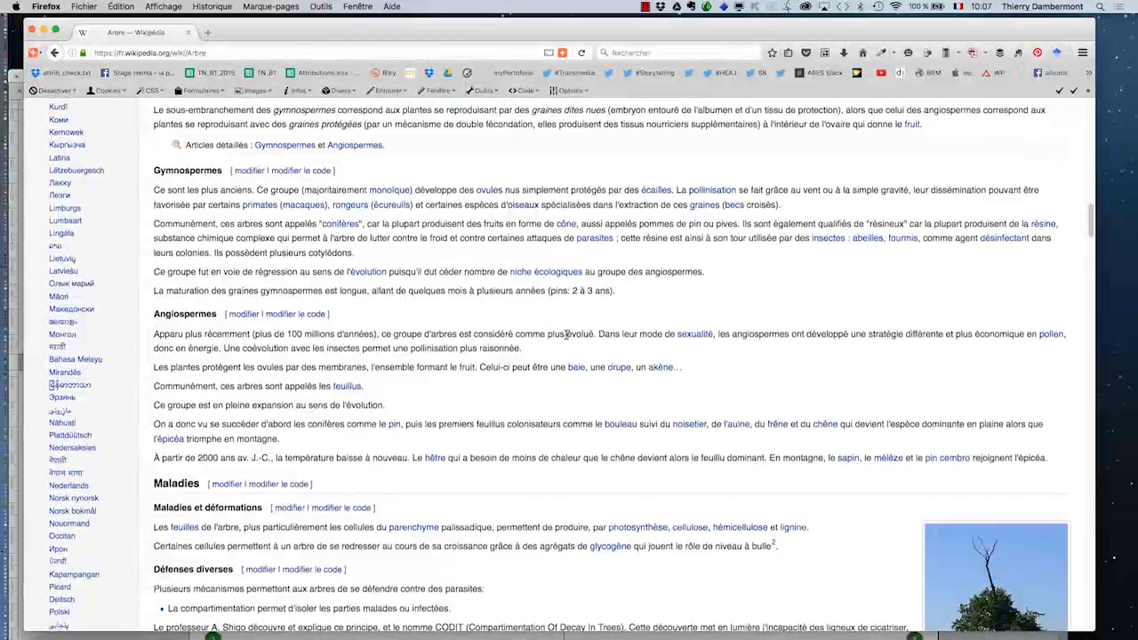
drag(644, 268, 151, 163)
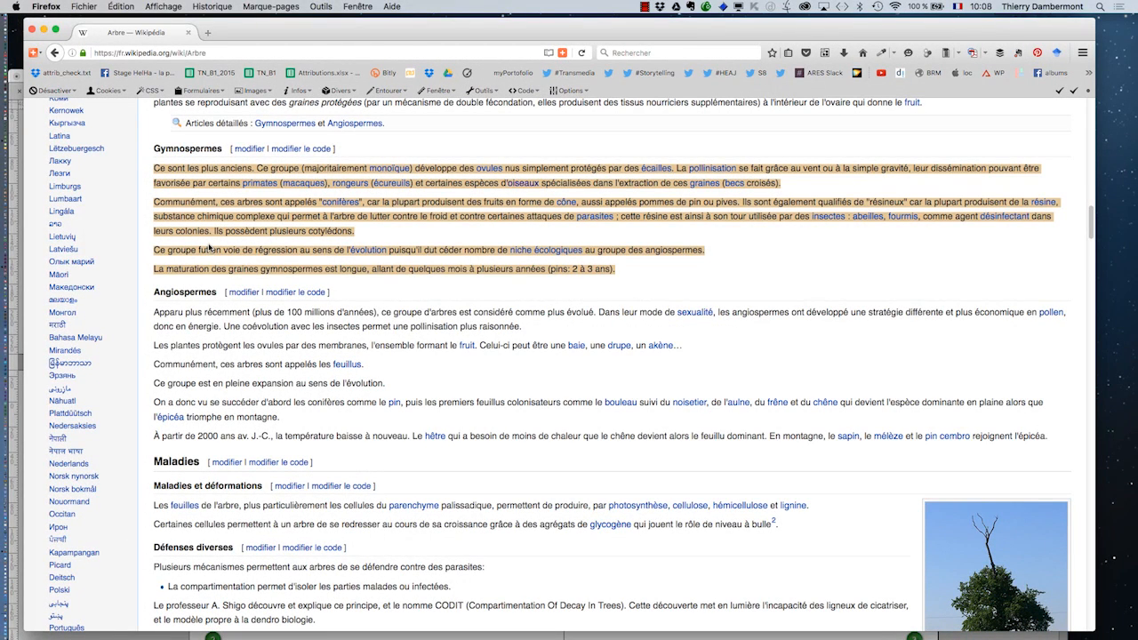
key(super+c)
key(super+Tab)
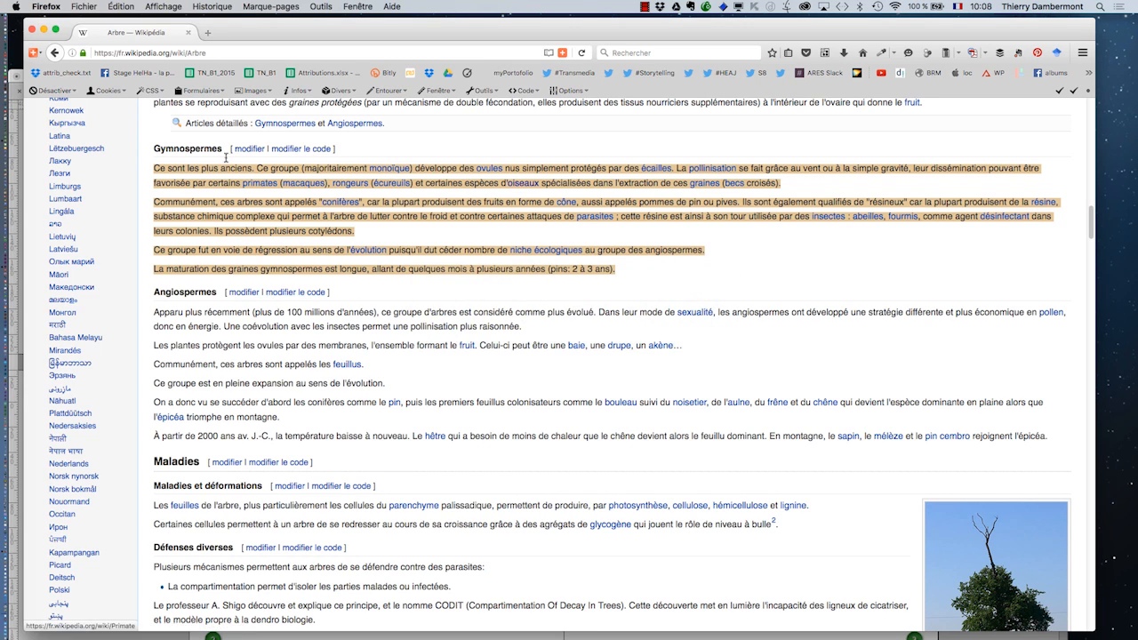
Copy the "Gymnospermes" and "Angiospermes" sections with their headings, up to "rejoignent l'épicéa", and switch back to InDesign
click(155, 148)
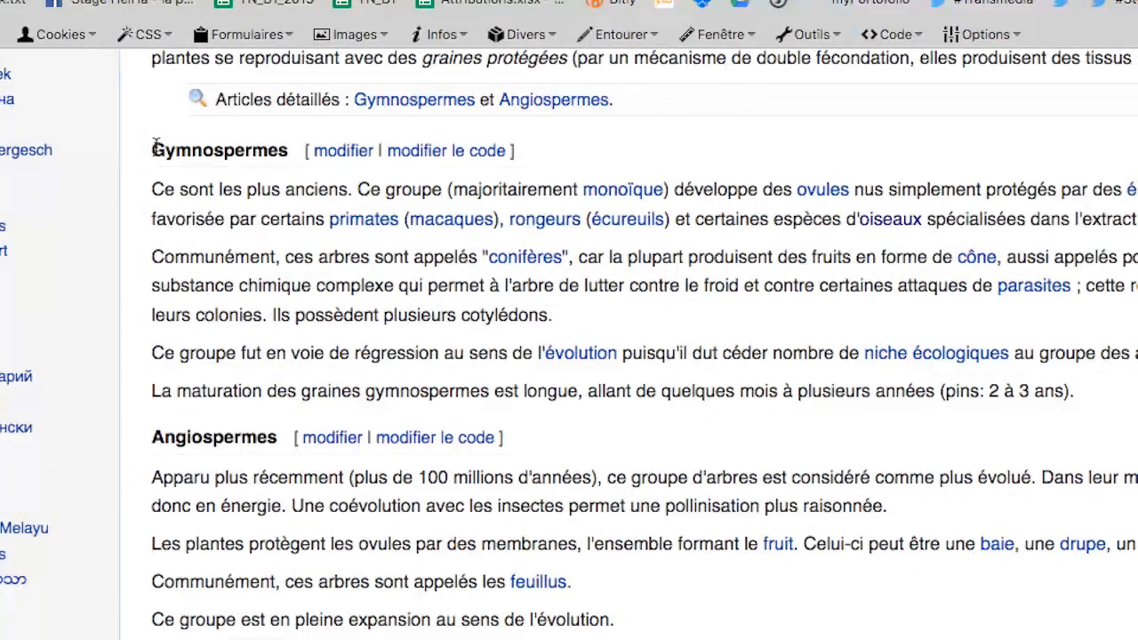
drag(155, 148, 1137, 424)
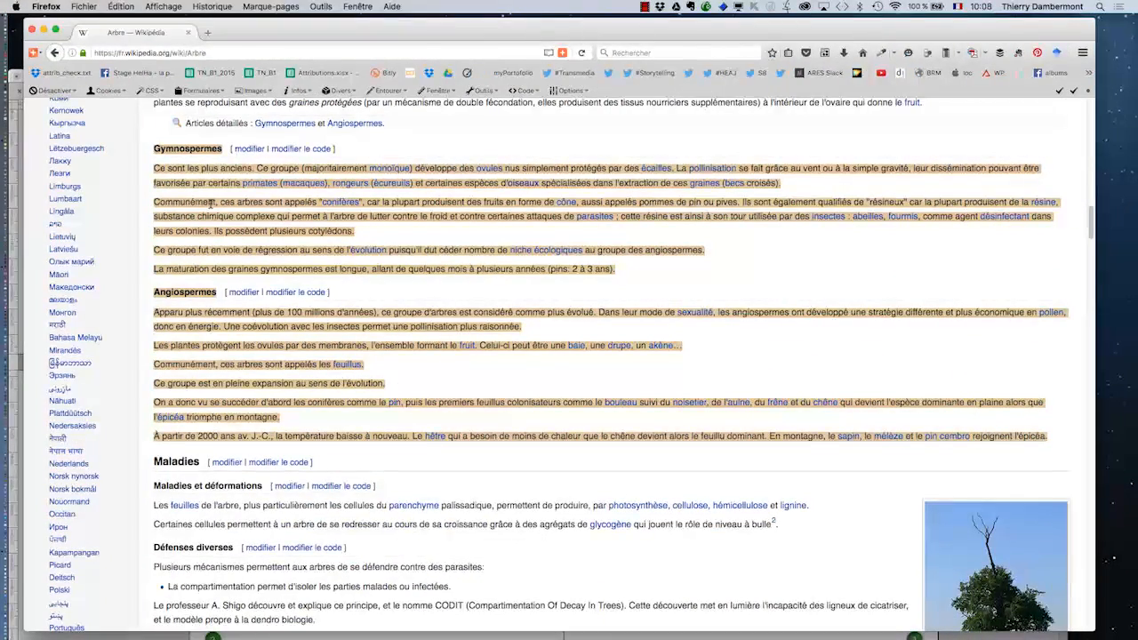
key(super+Tab)
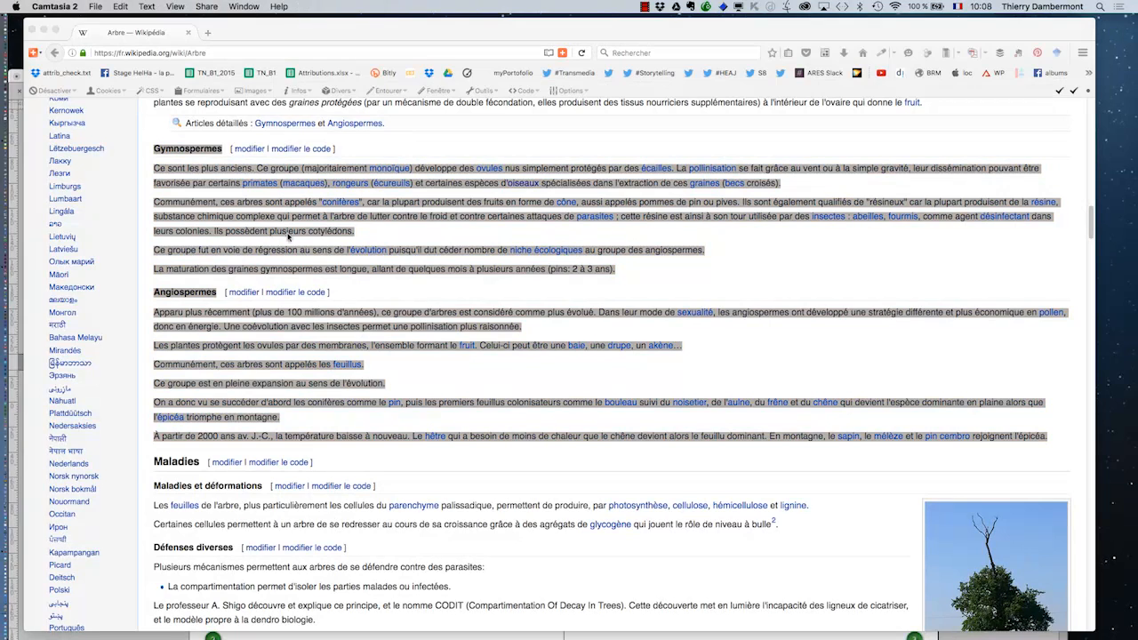
key(super+Tab)
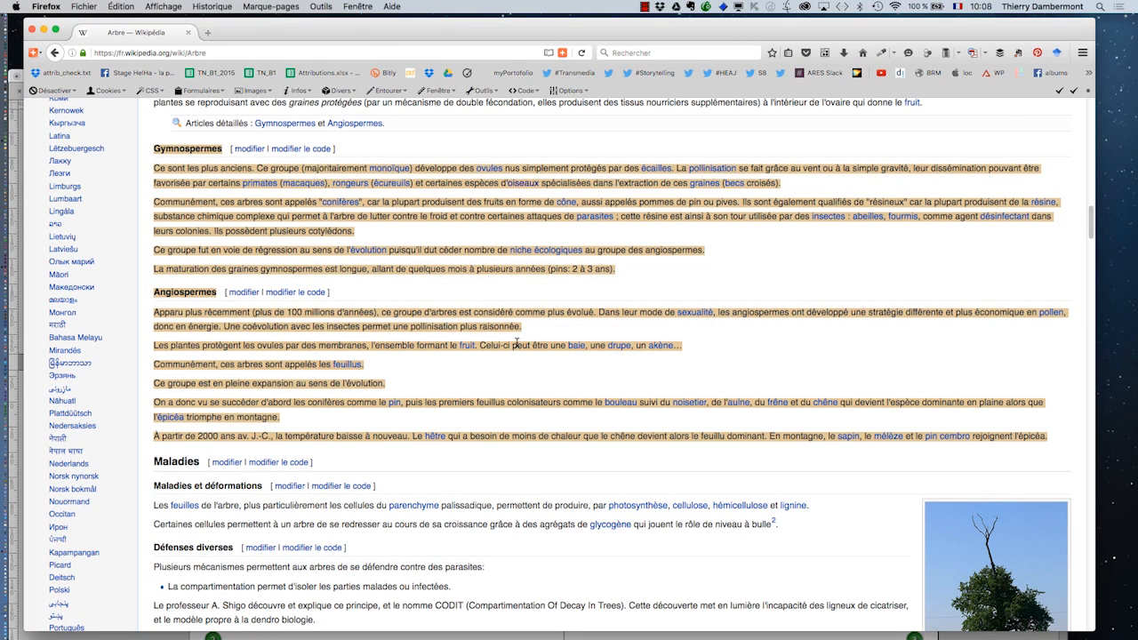
key(super+Tab)
key(super+Tab)
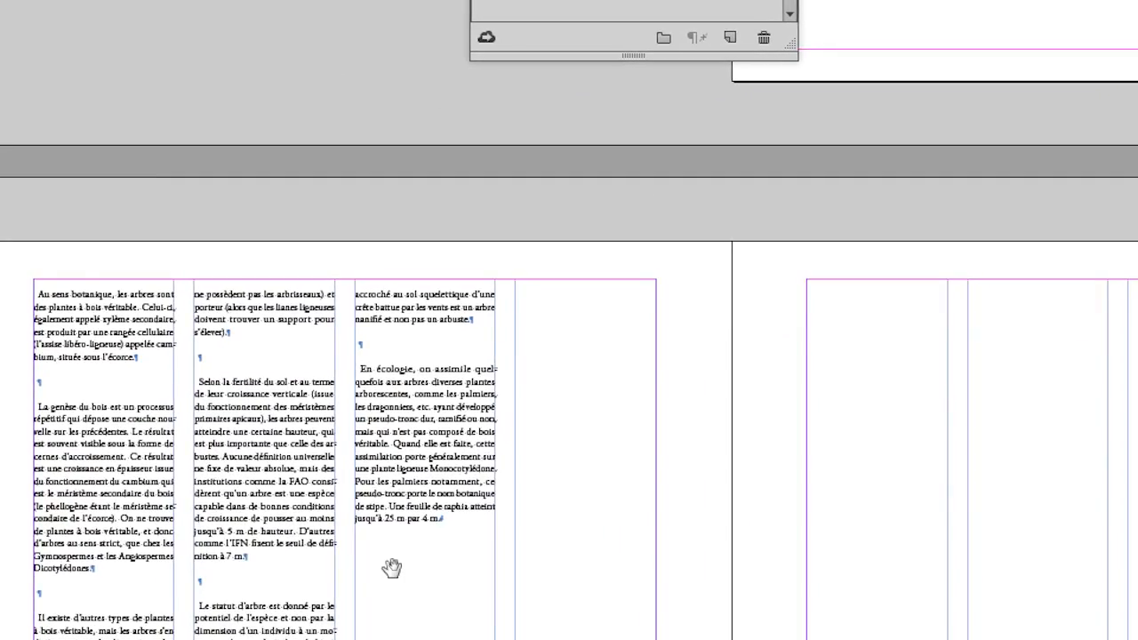
Paste the copied sections as new paragraphs after "jusqu'à 25 m par 4 m." at the end of the text on page 2
scroll(405, 552, up, 2)
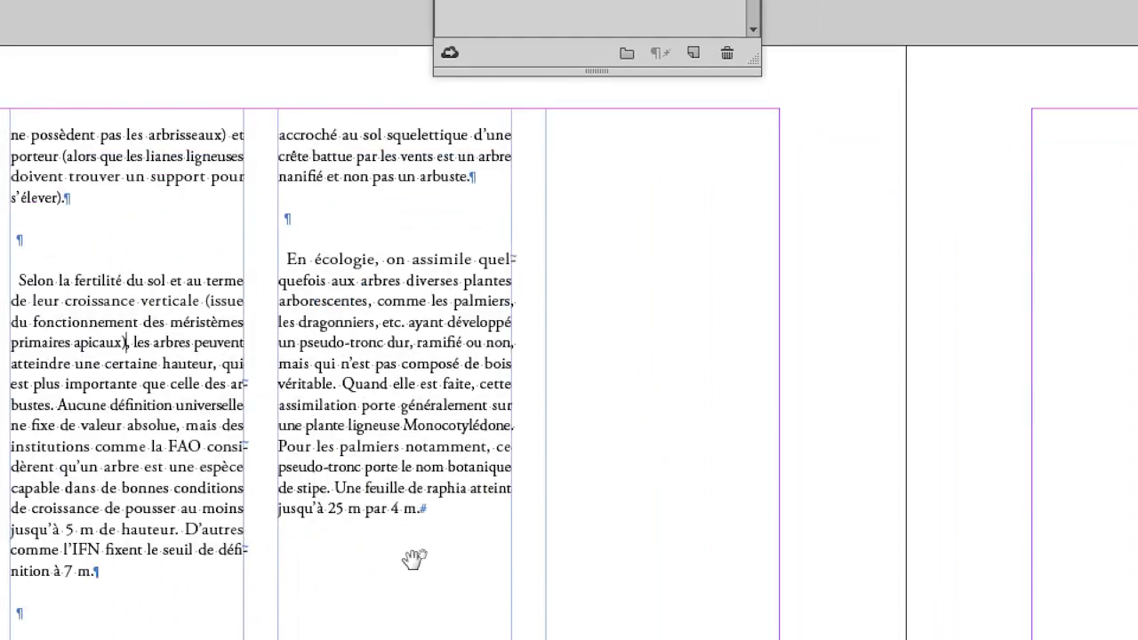
scroll(414, 558, up, 2)
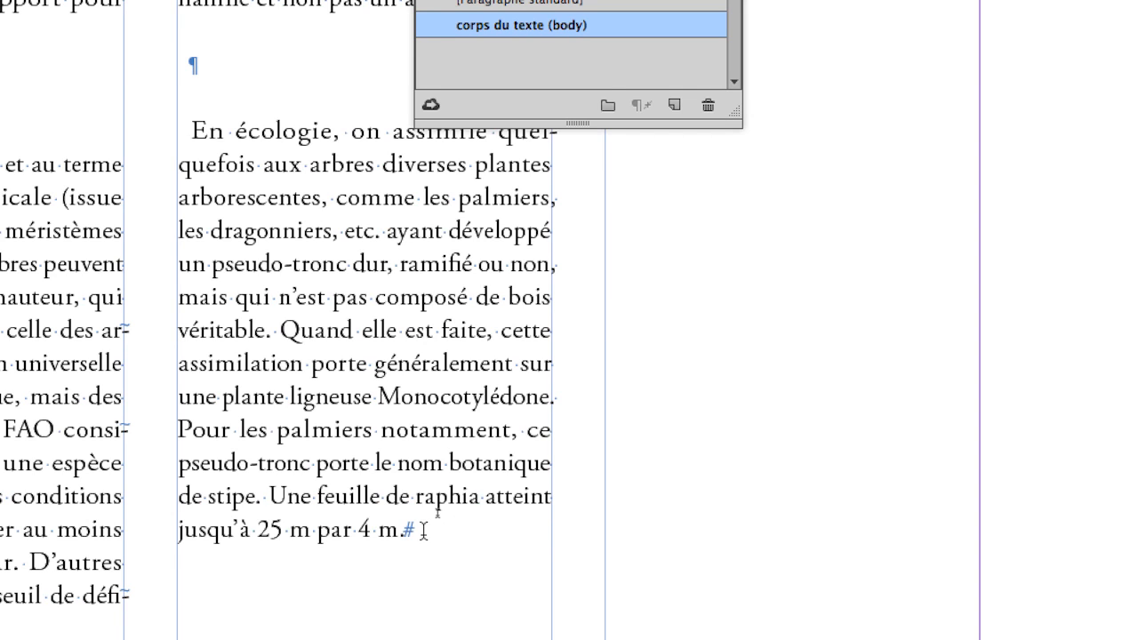
click(424, 530)
key(Return)
scroll(424, 531, right, 5)
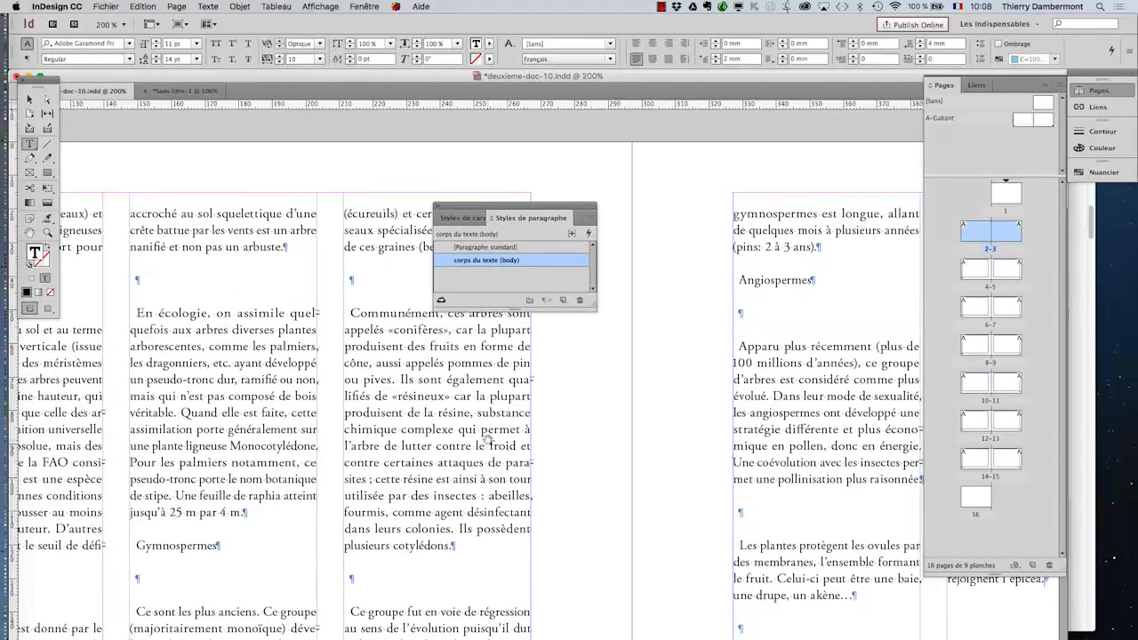
Move the floating paragraph styles panel below the text columns of page 2
scroll(487, 437, down, 2)
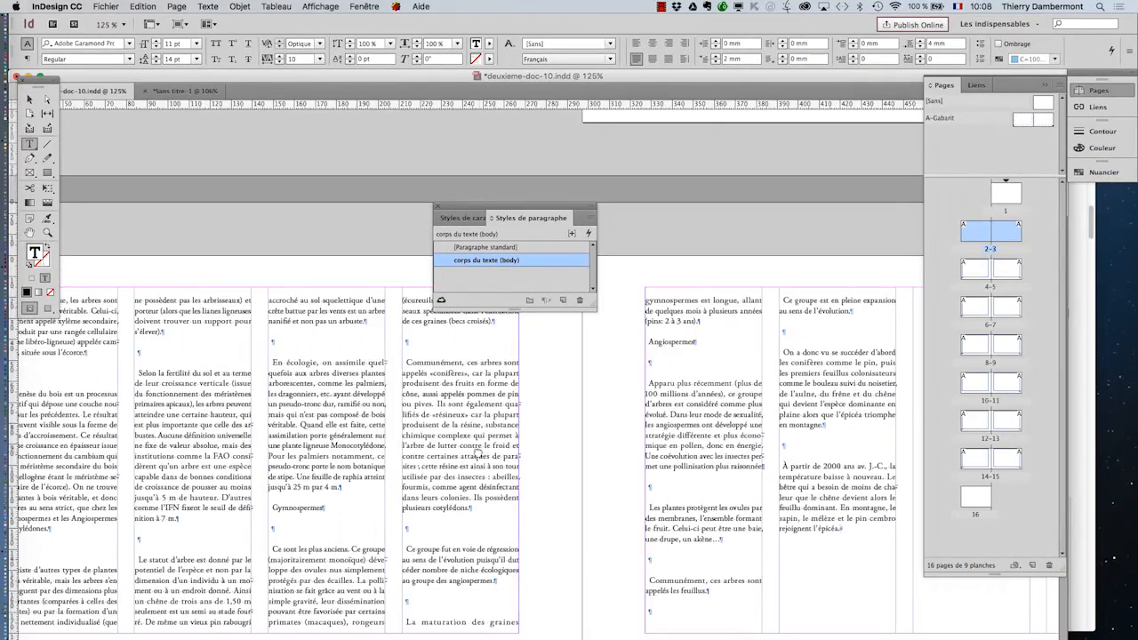
scroll(478, 455, down, 3)
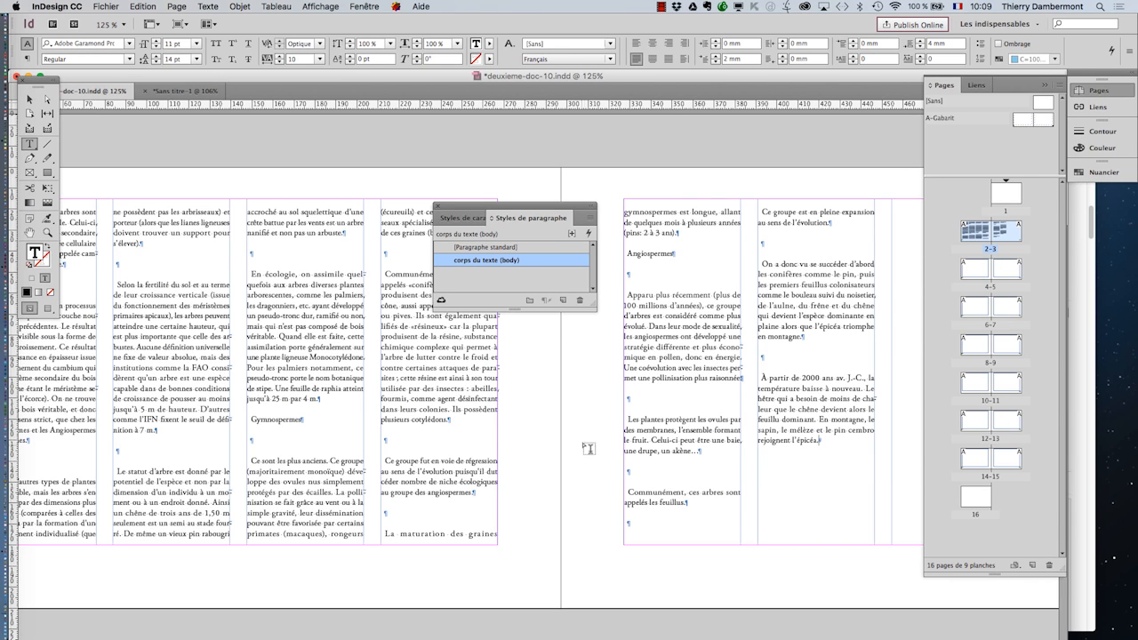
drag(581, 439, 525, 399)
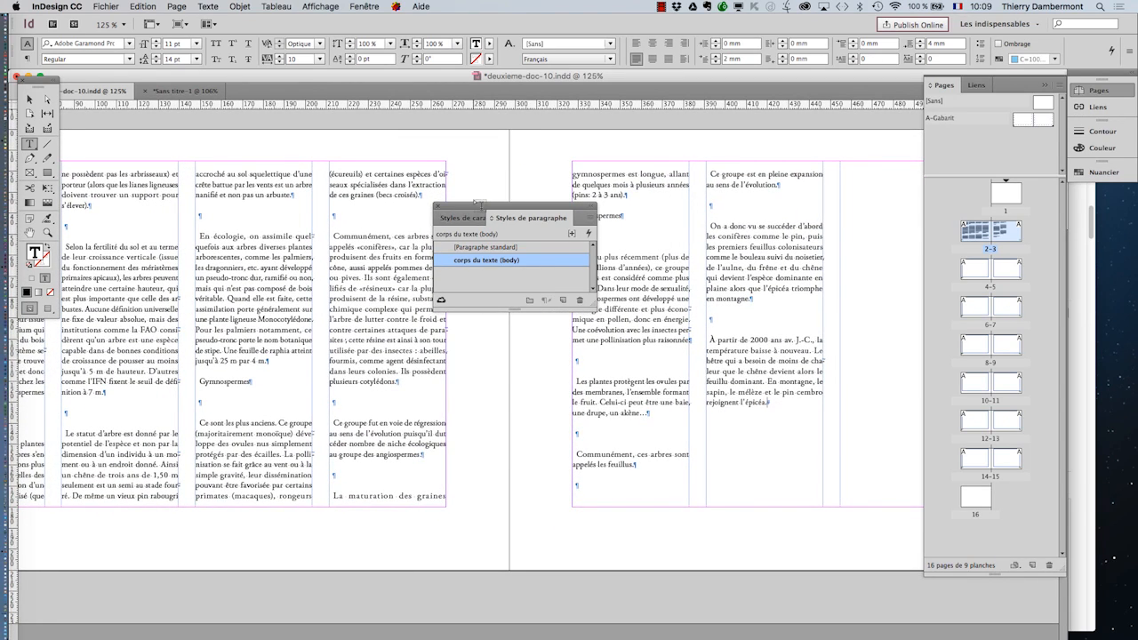
drag(475, 206, 339, 540)
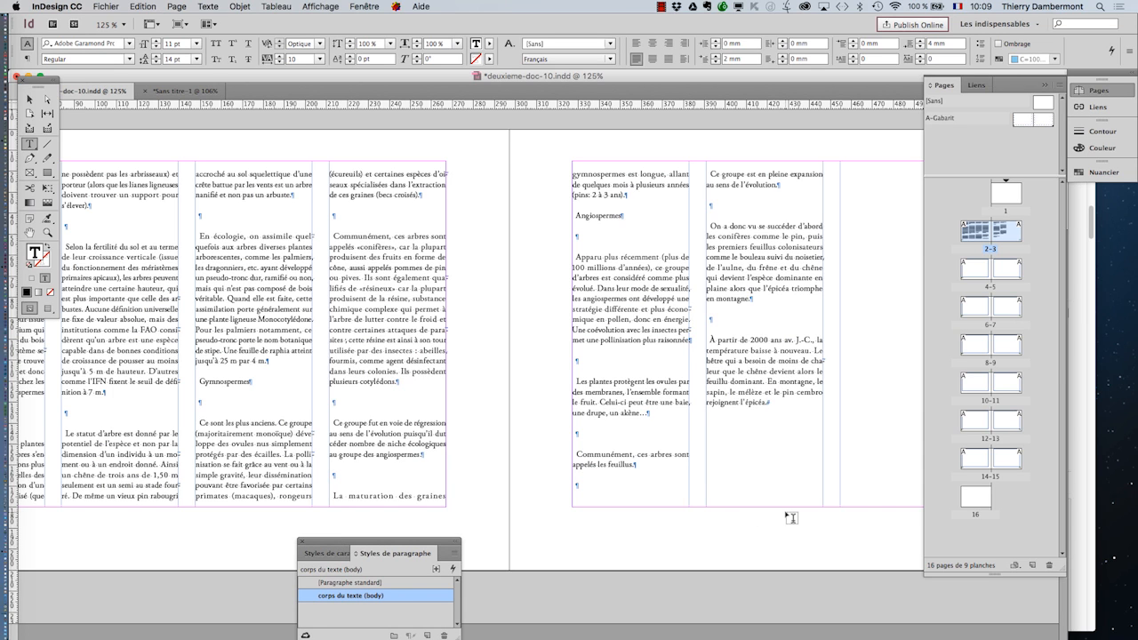
Save the document under the new name deuxieme-doc-11.indd
click(106, 6)
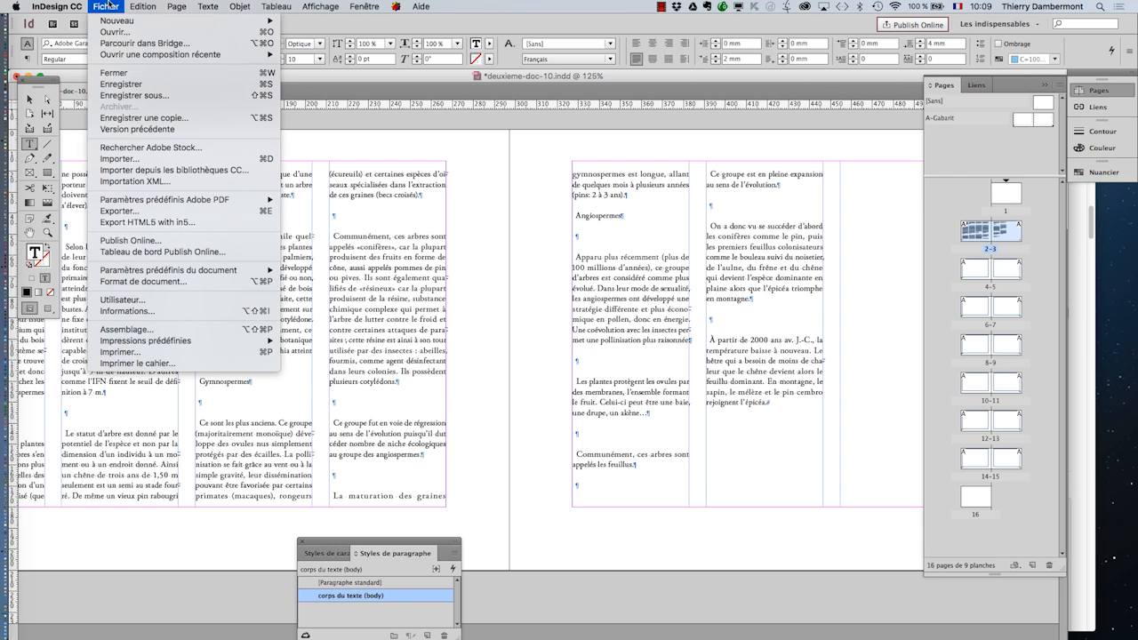
click(148, 96)
click(590, 82)
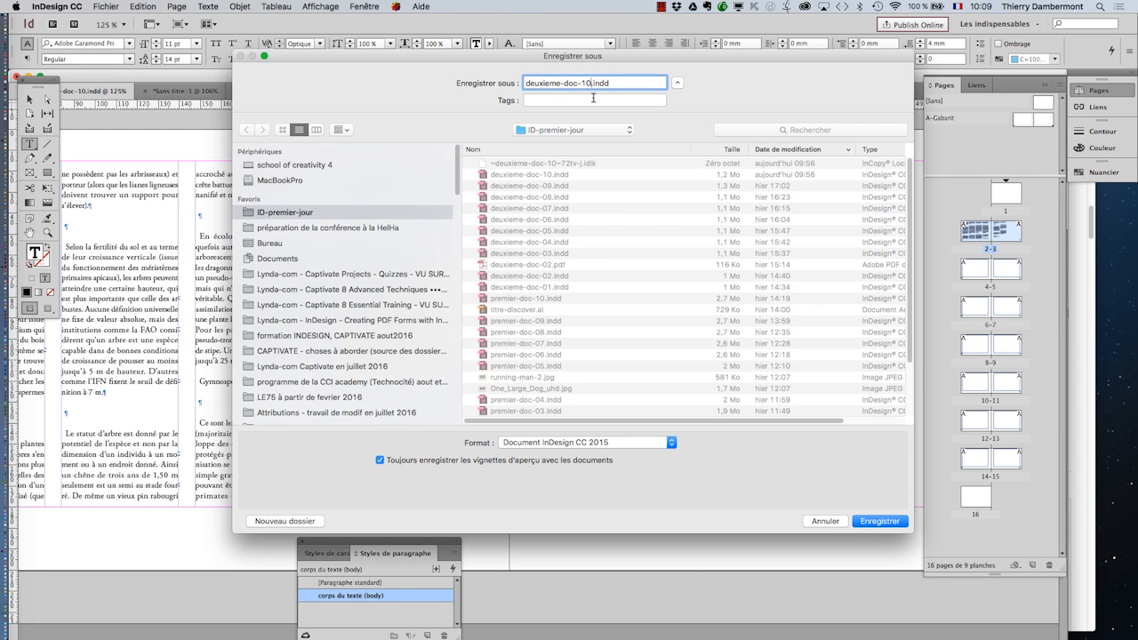
key(BackSpace)
text(1)
key(Return)
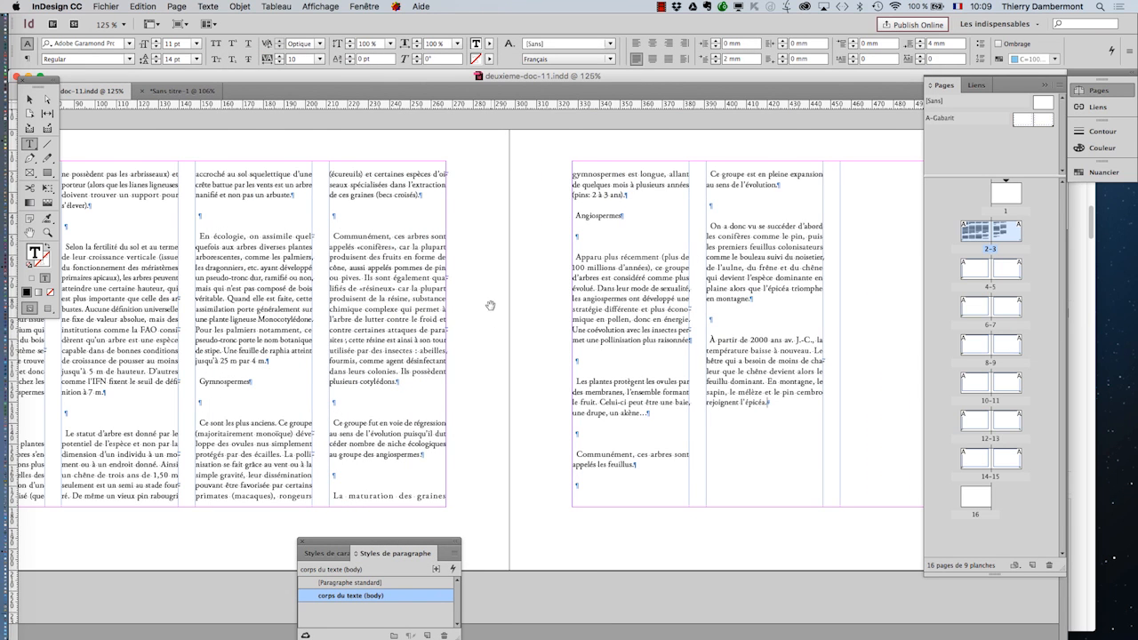
Examine how the pasted text flows through the columns of pages 2 and 3
scroll(491, 299, up, 2)
scroll(492, 299, up, 1)
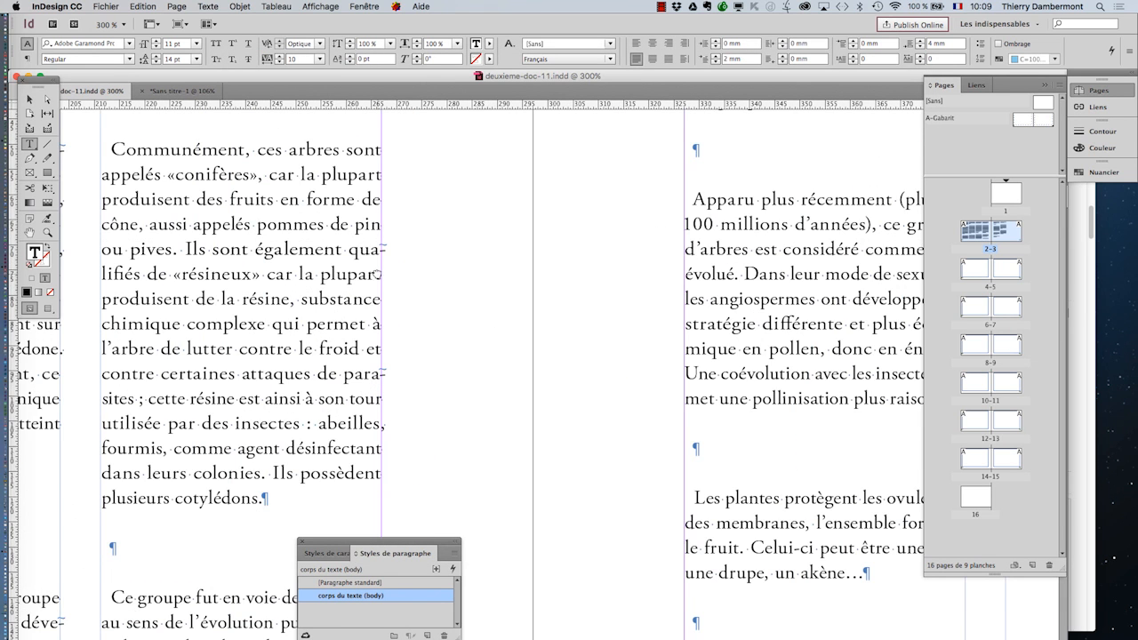
scroll(492, 298, up, 1)
scroll(512, 327, down, 2)
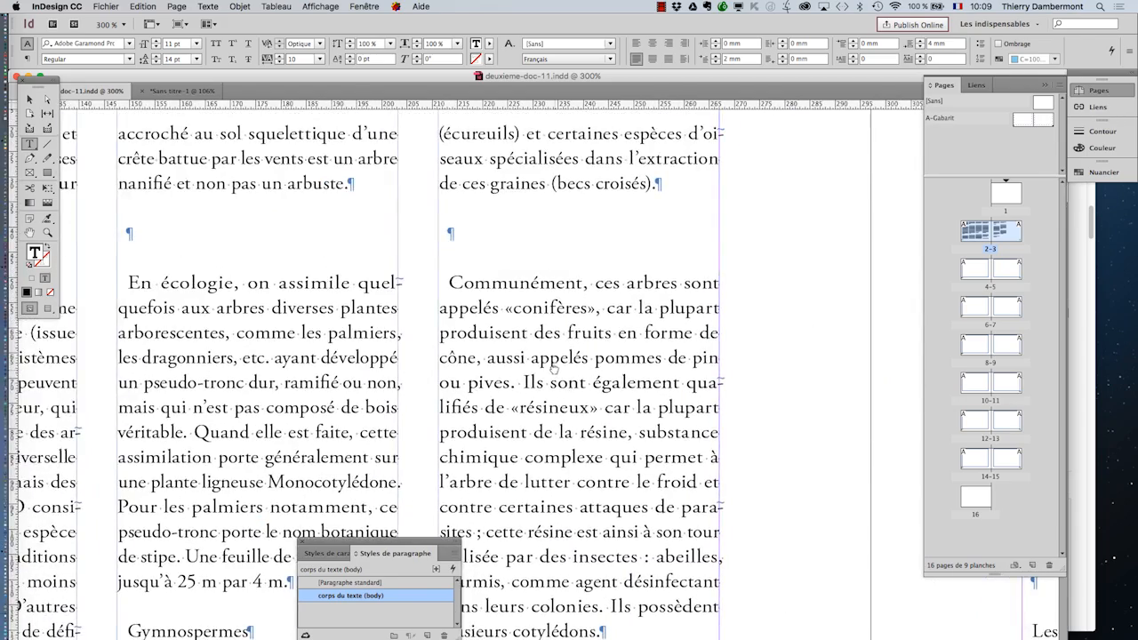
scroll(404, 321, down, 1)
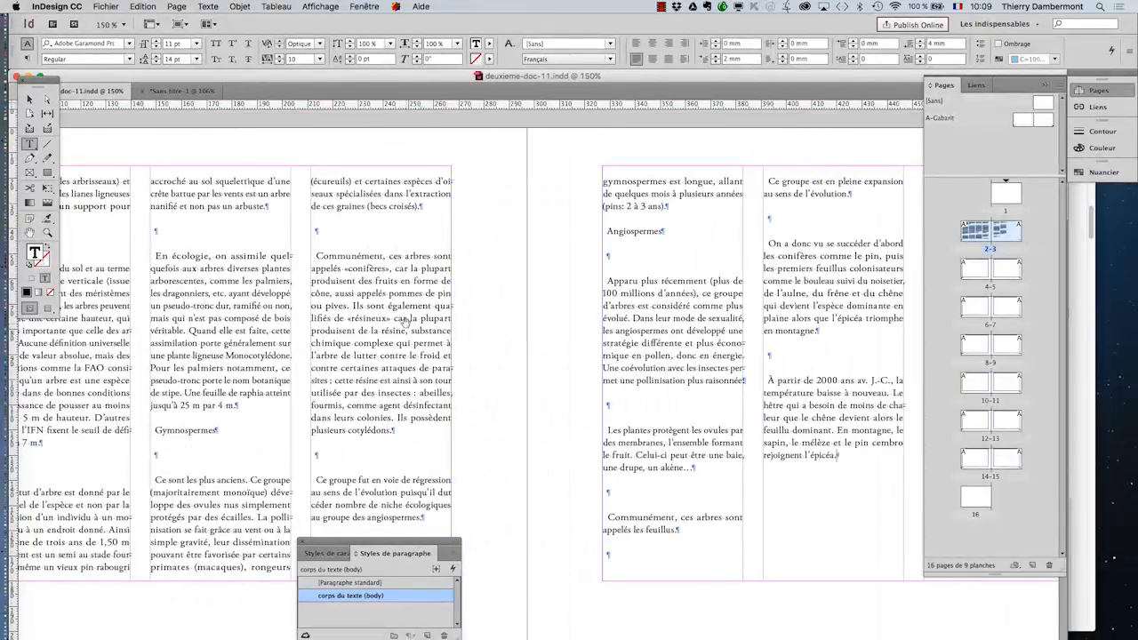
click(701, 348)
click(810, 423)
click(809, 294)
click(636, 524)
scroll(448, 359, down, 1)
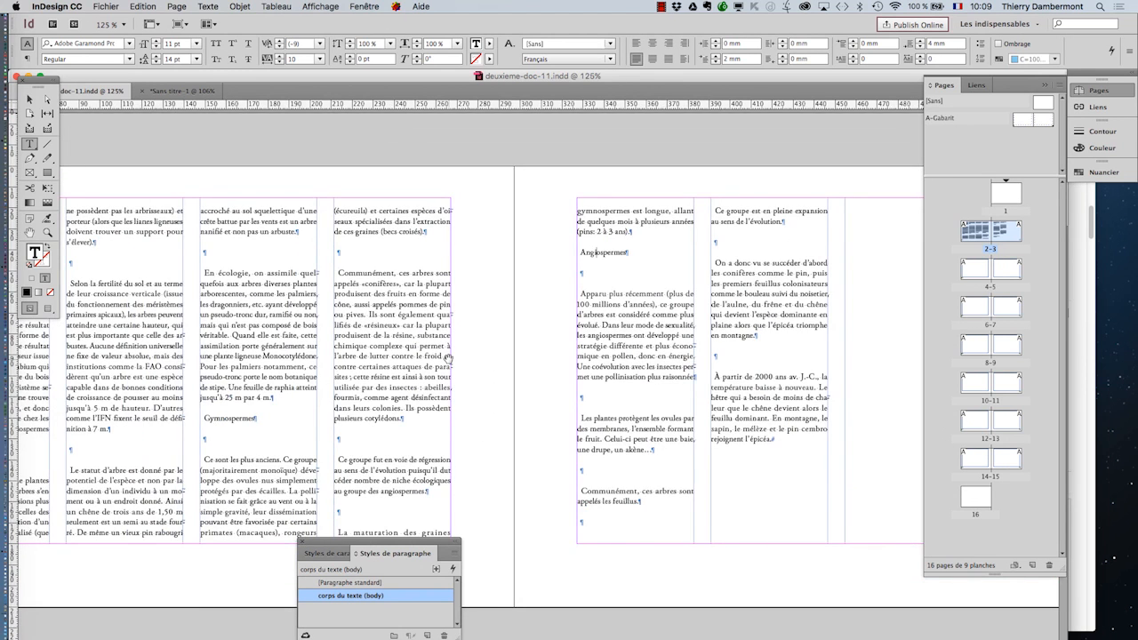
scroll(449, 358, down, 1)
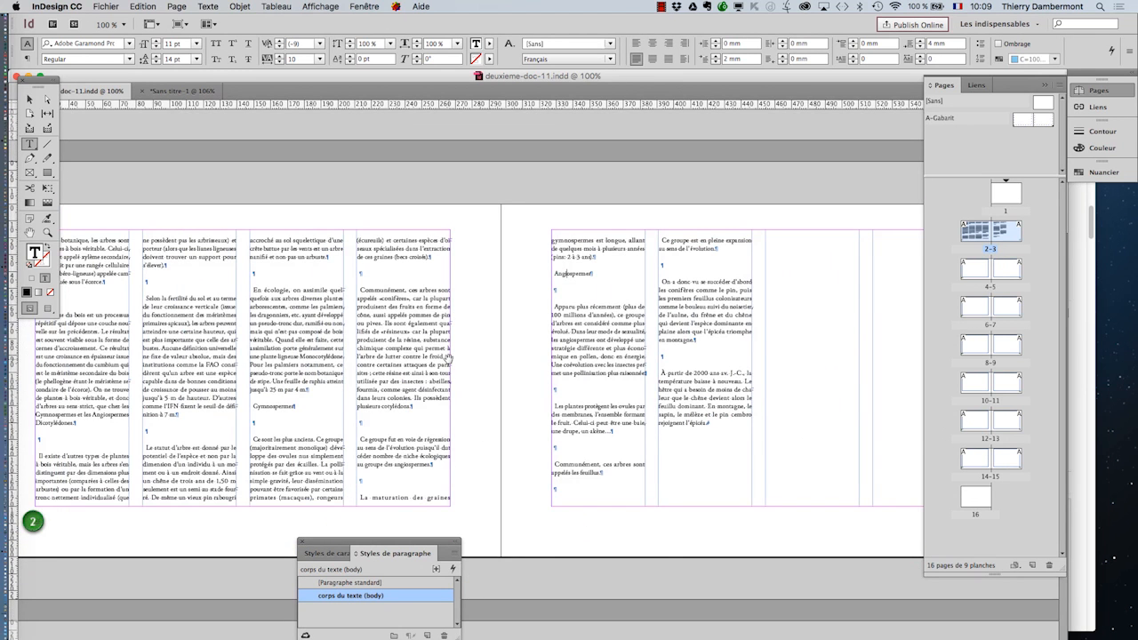
Check the threading of the page 3 text frame with the Selection tool and return to the Type tool in page 2's last column
click(29, 99)
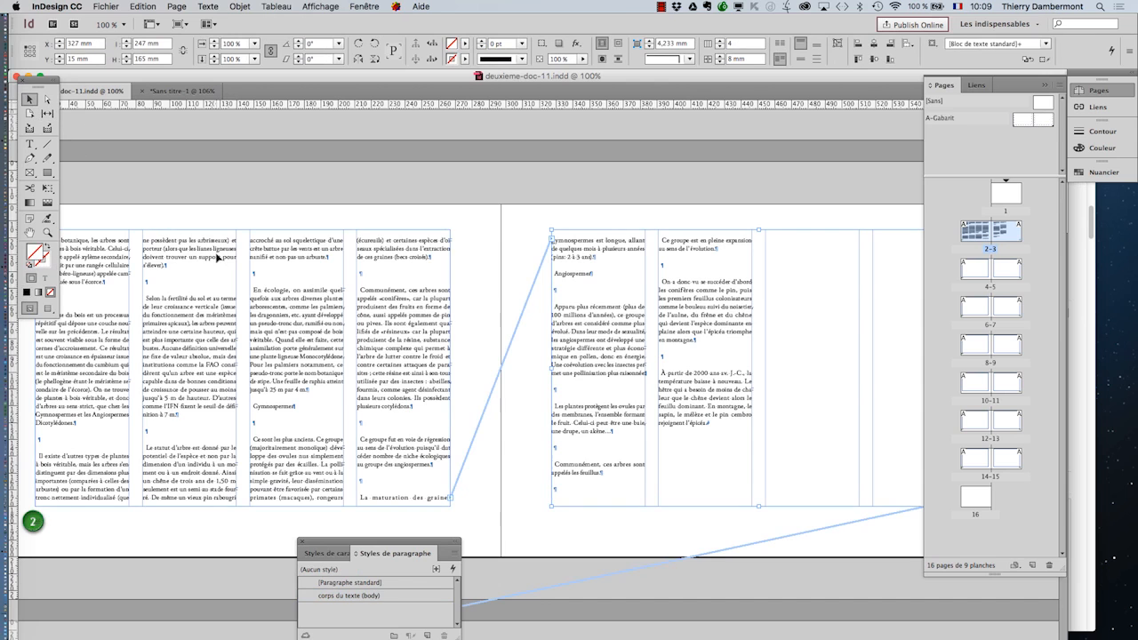
click(585, 351)
click(29, 144)
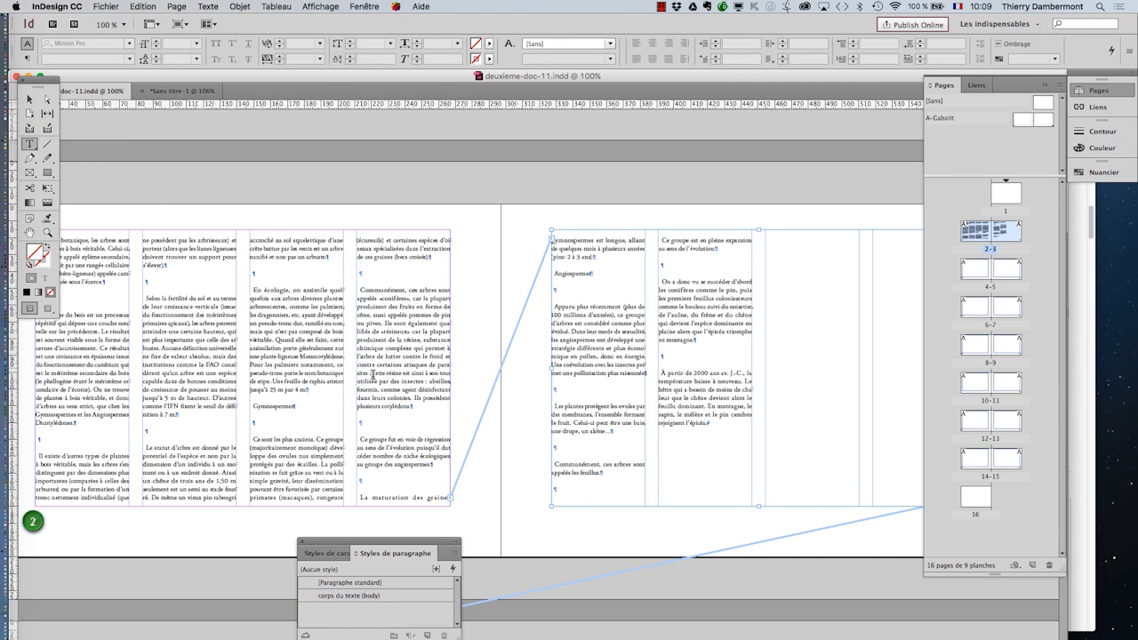
click(373, 374)
Examine the hidden characters and empty paragraphs between the body paragraphs on page 2
scroll(400, 456, up, 2)
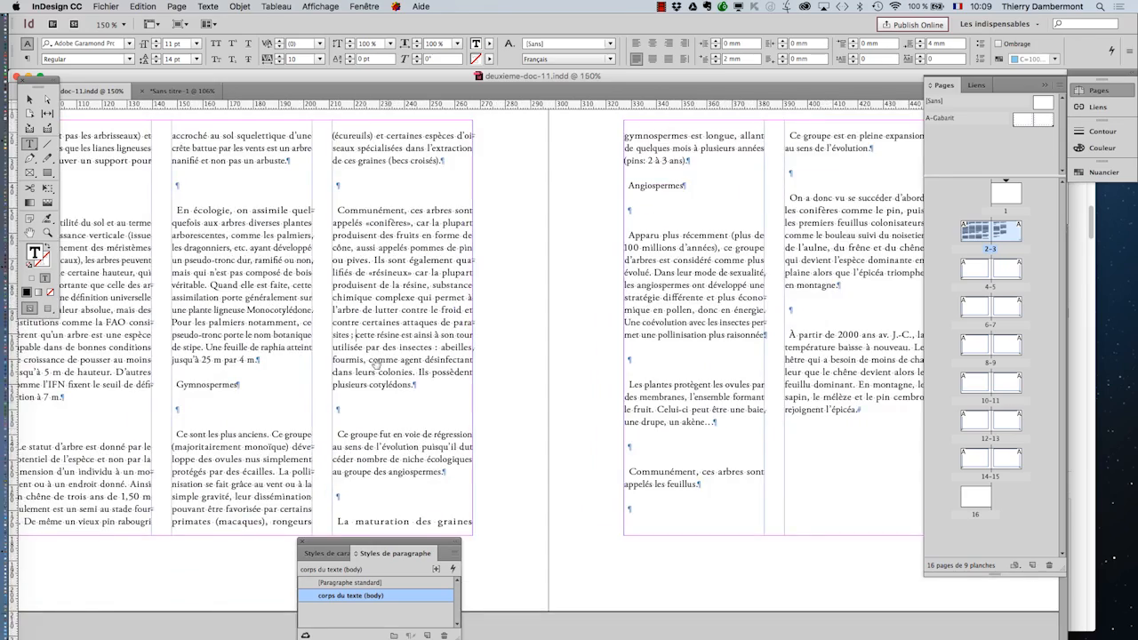
scroll(357, 255, up, 3)
scroll(357, 255, up, 4)
scroll(357, 255, left, 2)
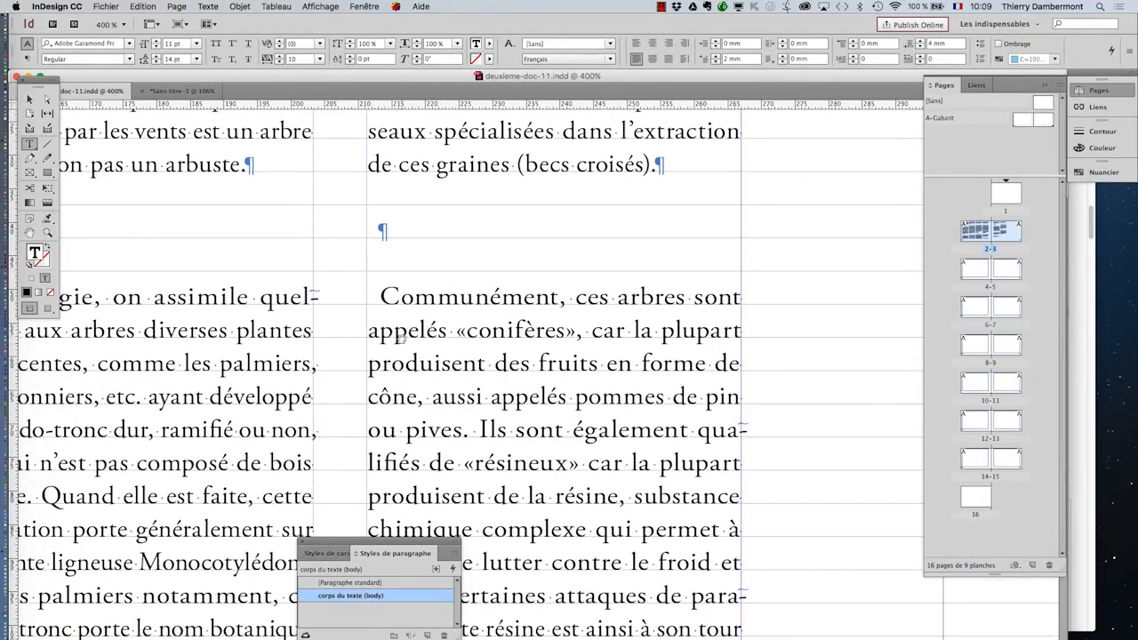
scroll(402, 328, left, 12)
scroll(402, 329, up, 1)
scroll(490, 365, left, 10)
scroll(491, 364, down, 1)
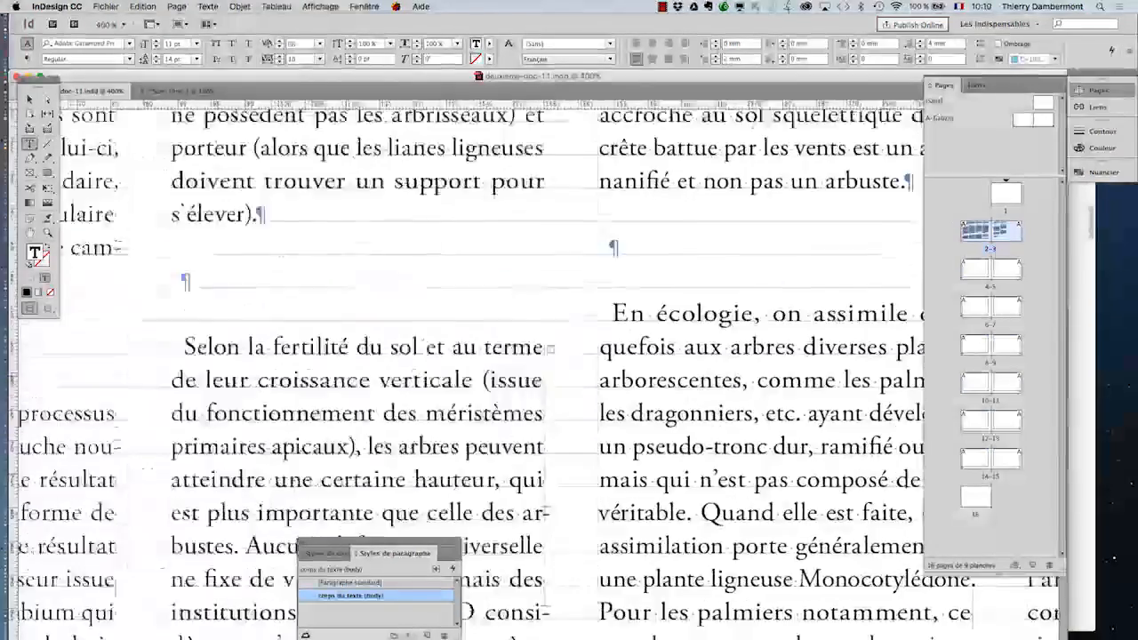
scroll(491, 365, left, 2)
scroll(491, 364, down, 1)
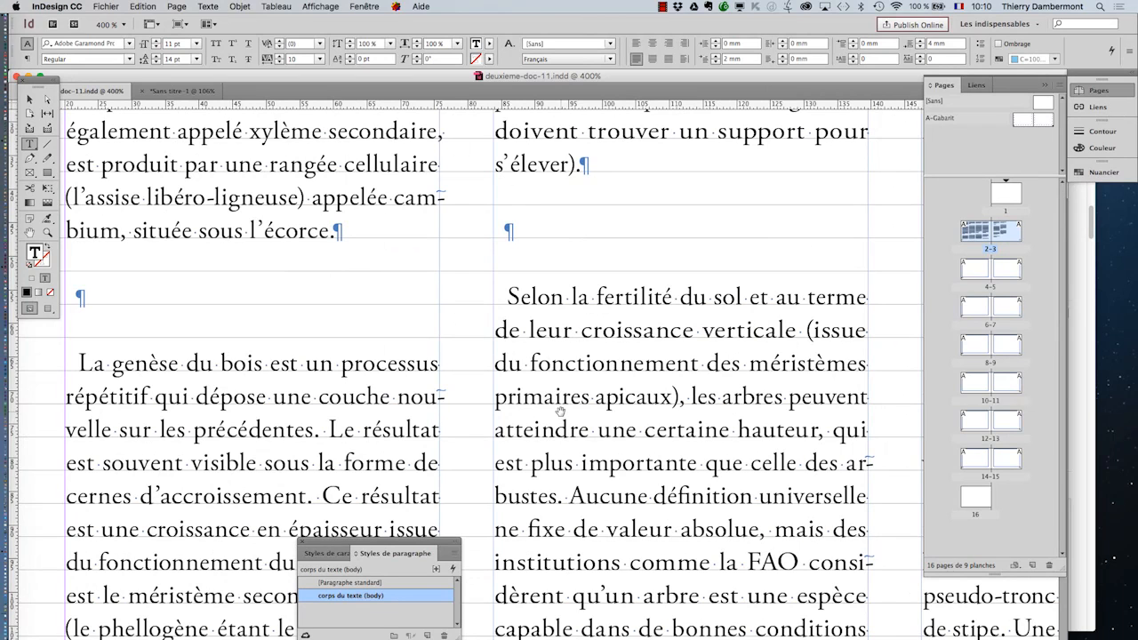
scroll(659, 399, down, 1)
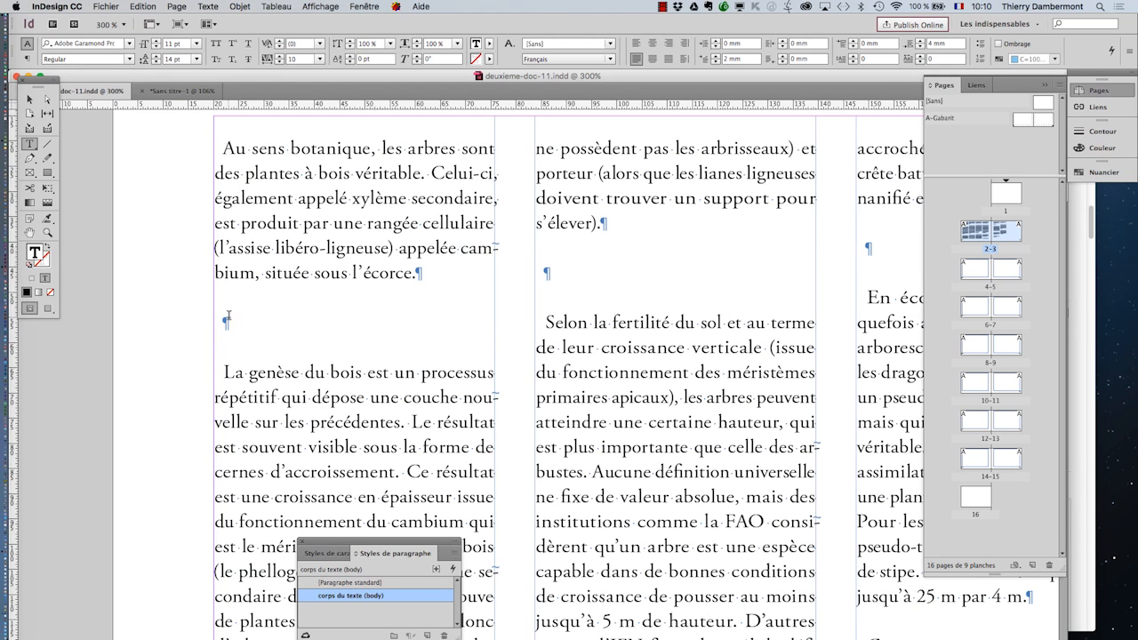
Insert an extra space before "méristème" in the parenthesis "le phellogène étant le méristème" in page 2's first column
drag(228, 316, 241, 318)
click(265, 326)
scroll(489, 375, down, 10)
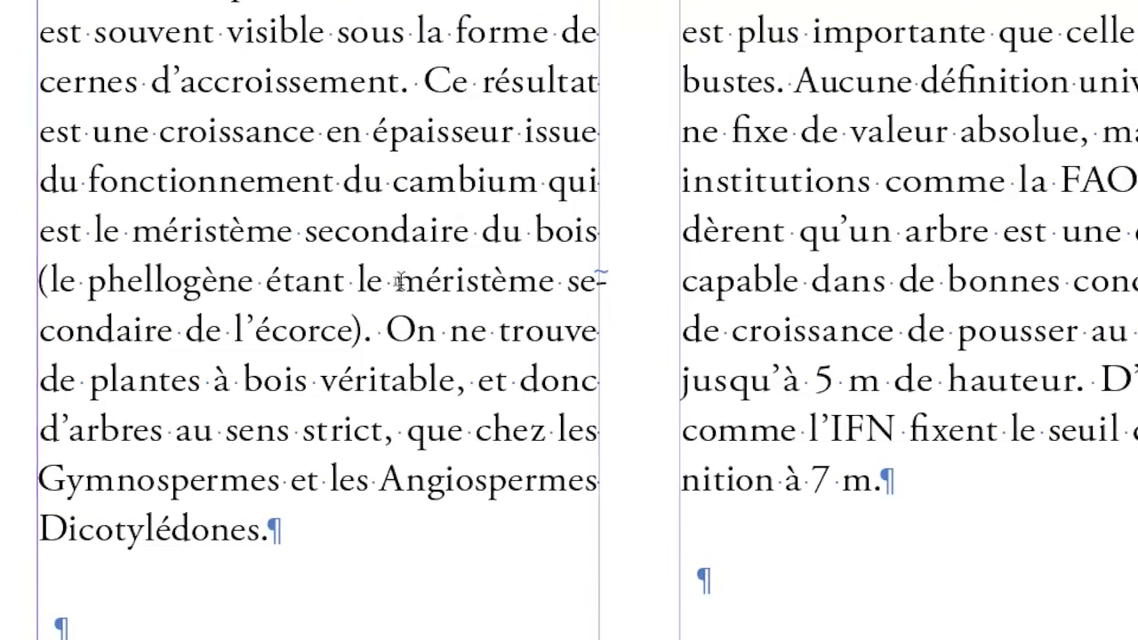
click(372, 274)
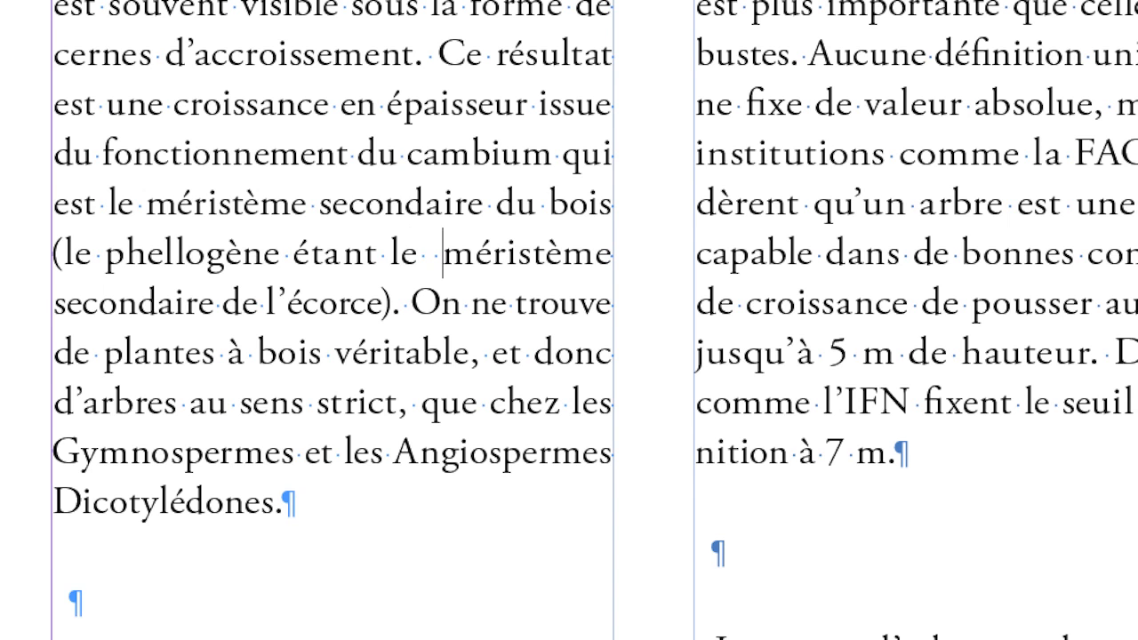
click(379, 248)
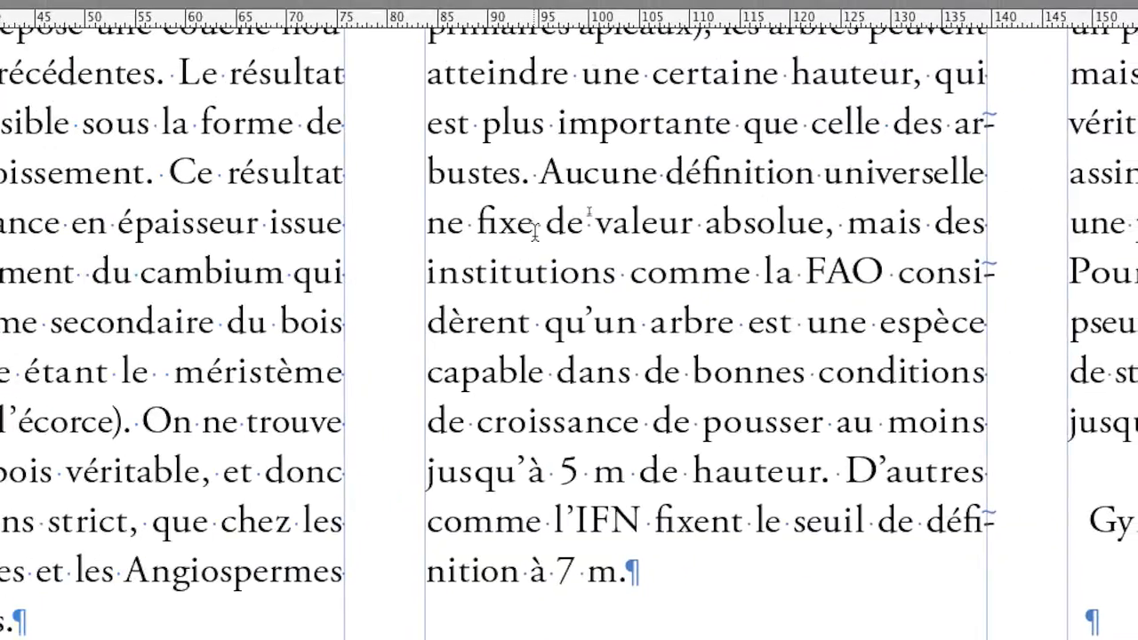
In page 2's second column, add a second space after "fixe" and a space before the punctuation following "absolue", "hauteur" and "7 m"
click(534, 230)
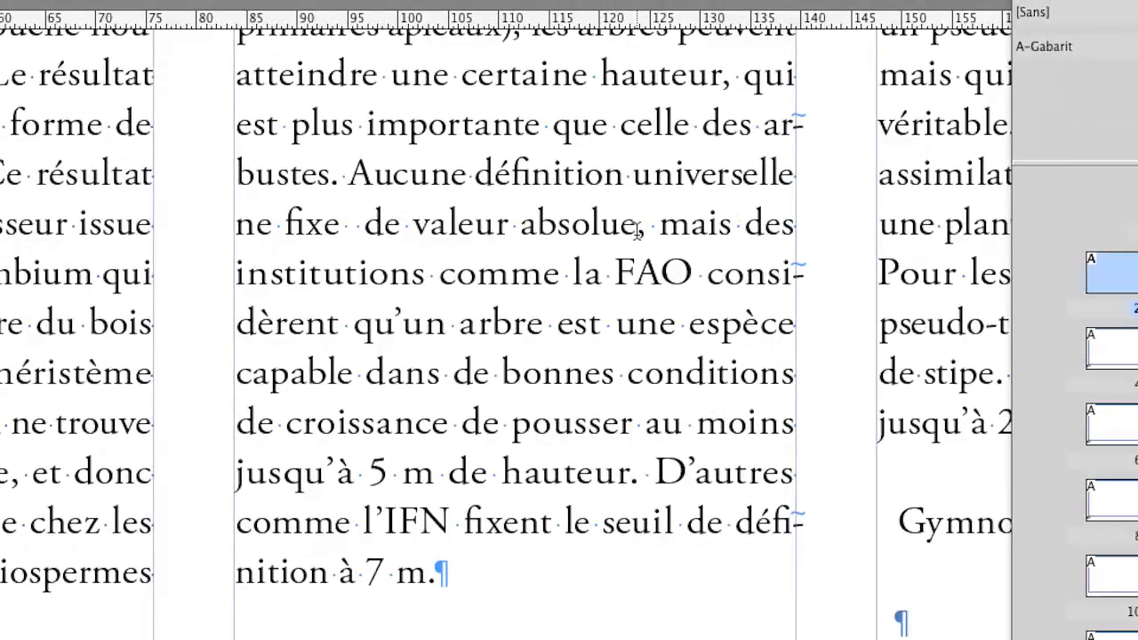
click(639, 228)
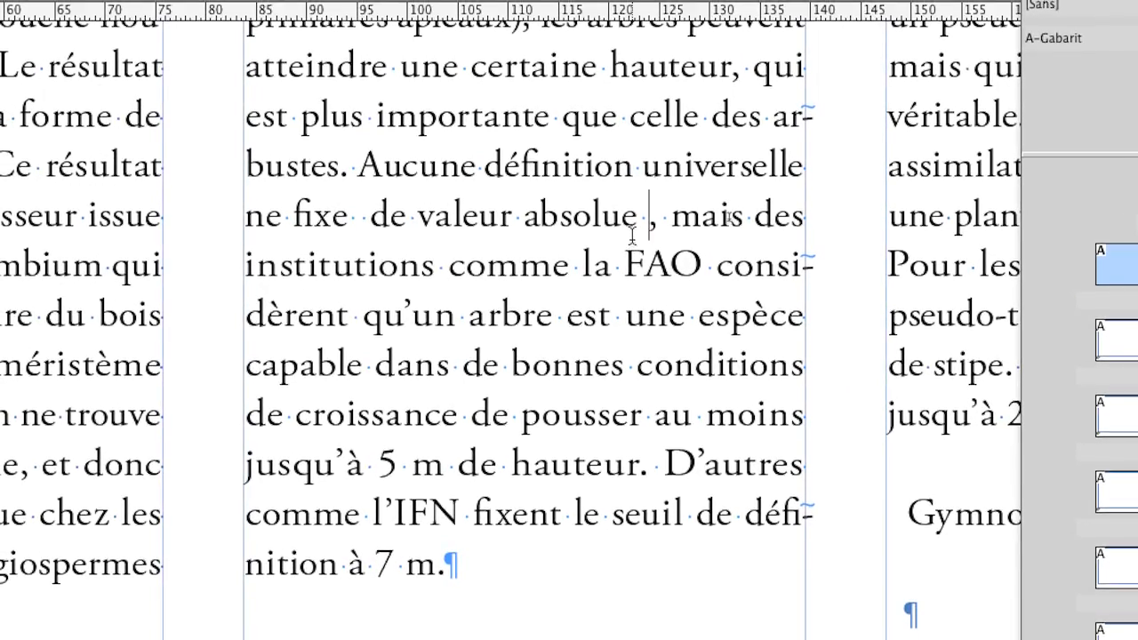
drag(639, 218, 649, 218)
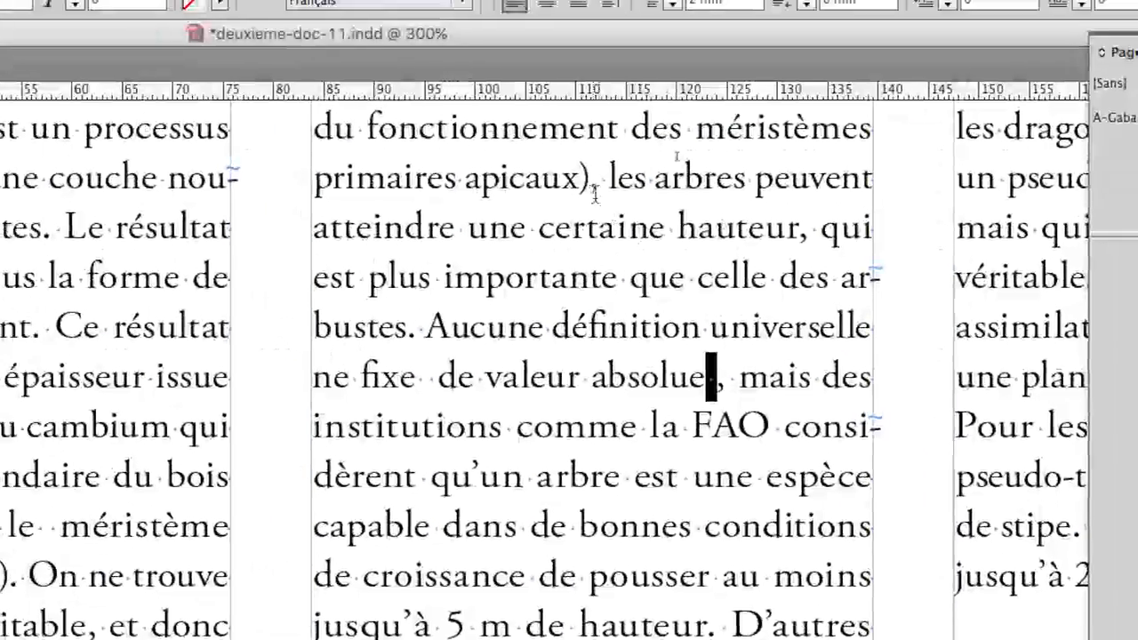
click(521, 69)
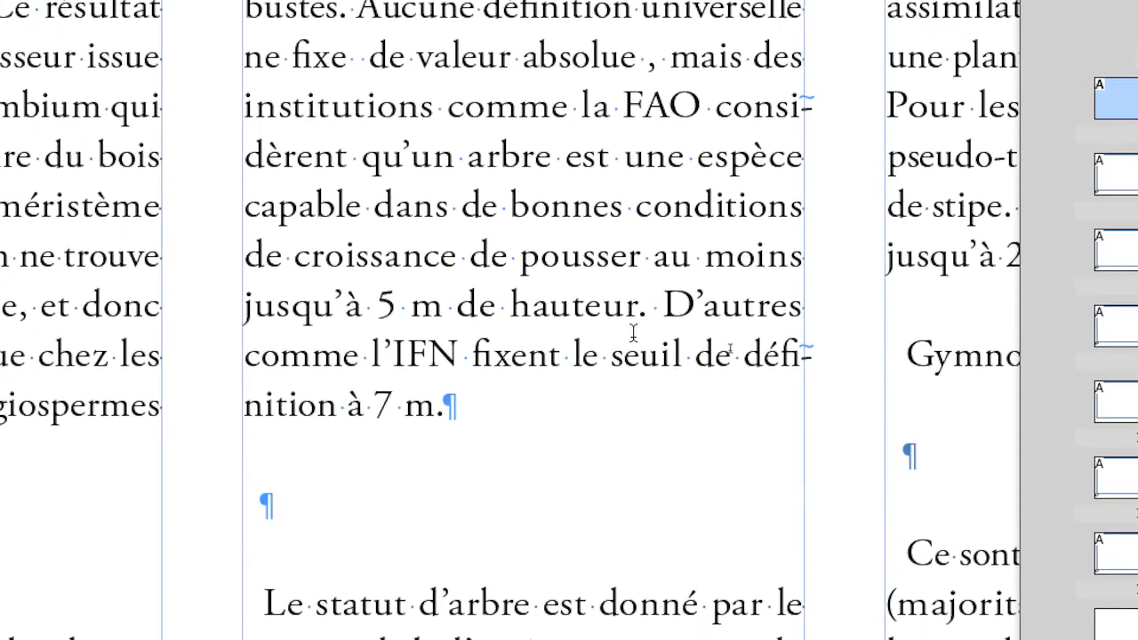
click(645, 312)
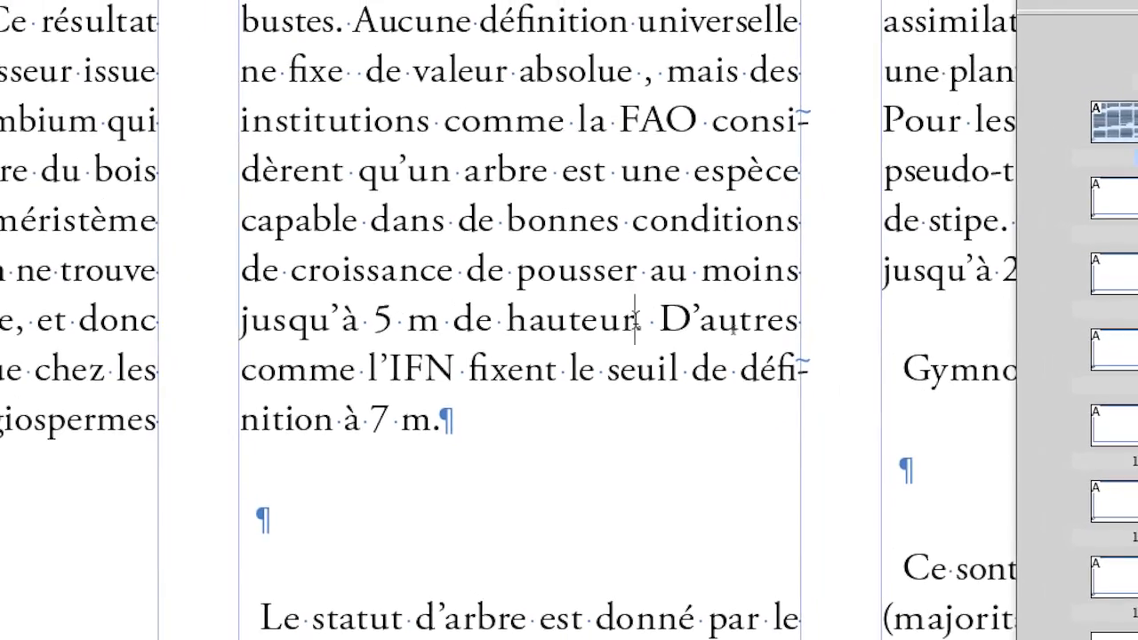
click(561, 356)
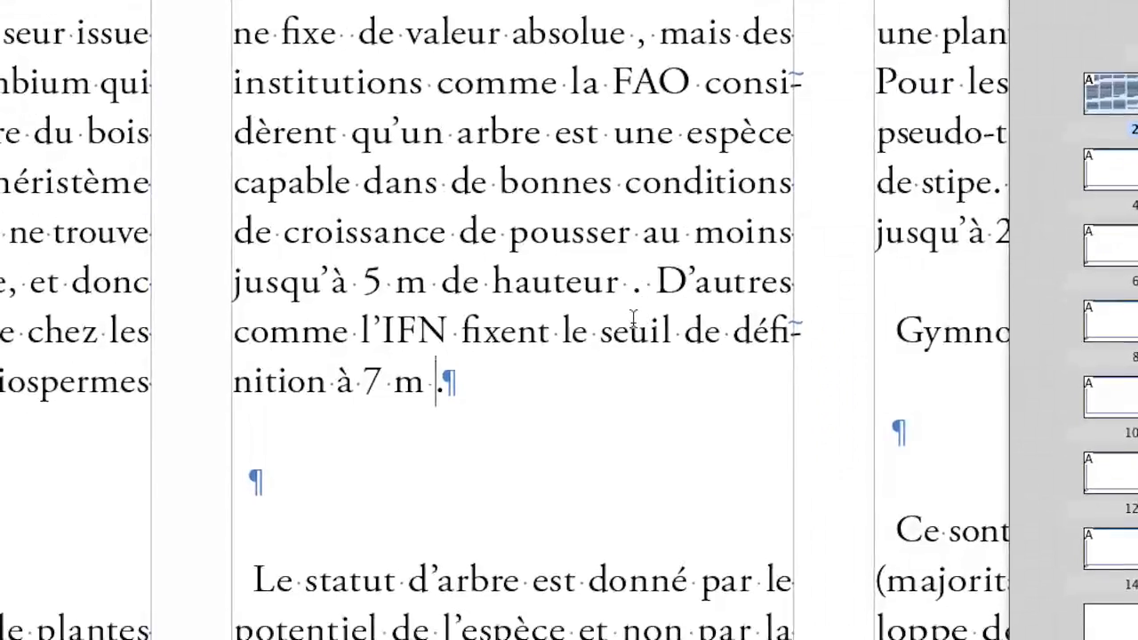
Replace the period after "endroit donné" with a space and question mark, and check the space before the question mark
scroll(633, 320, down, 5)
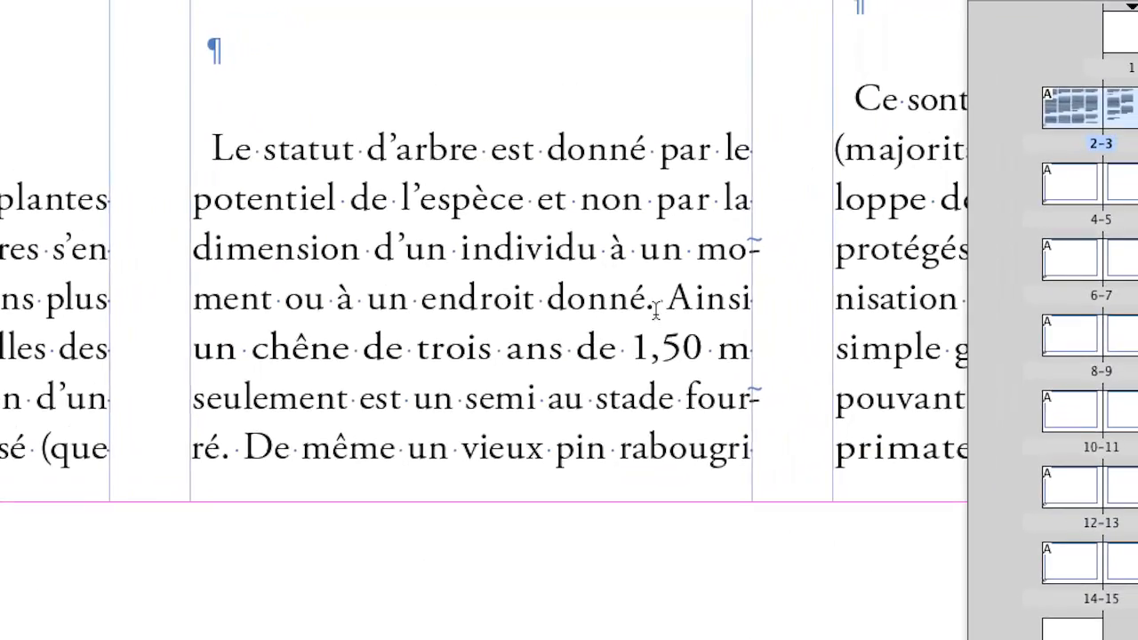
drag(682, 286, 691, 287)
text(?)
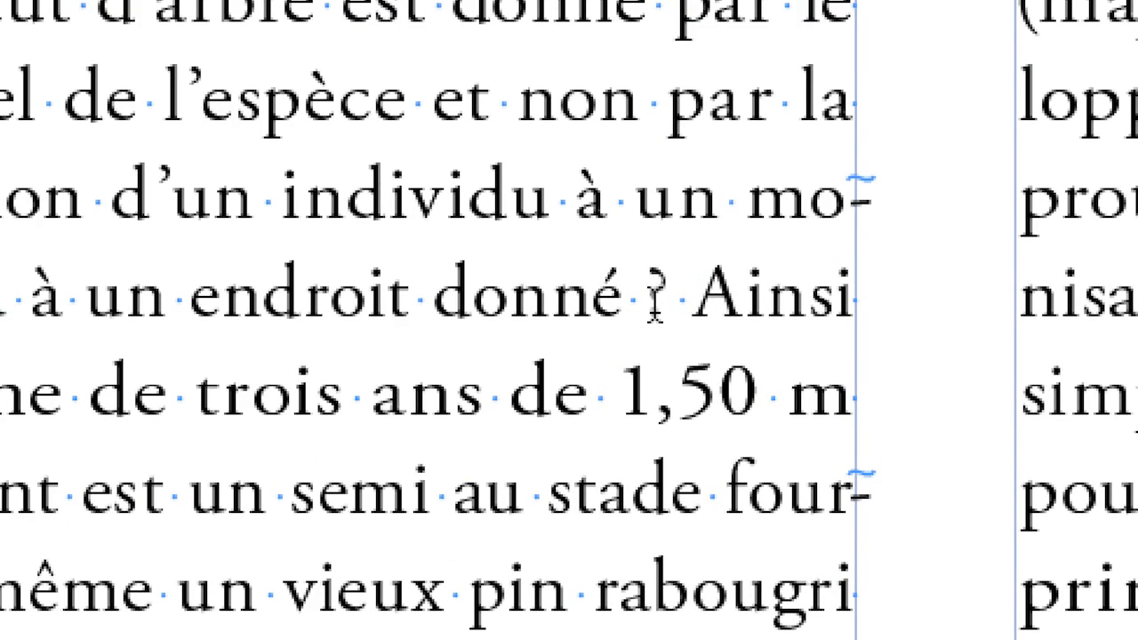
drag(645, 300, 627, 301)
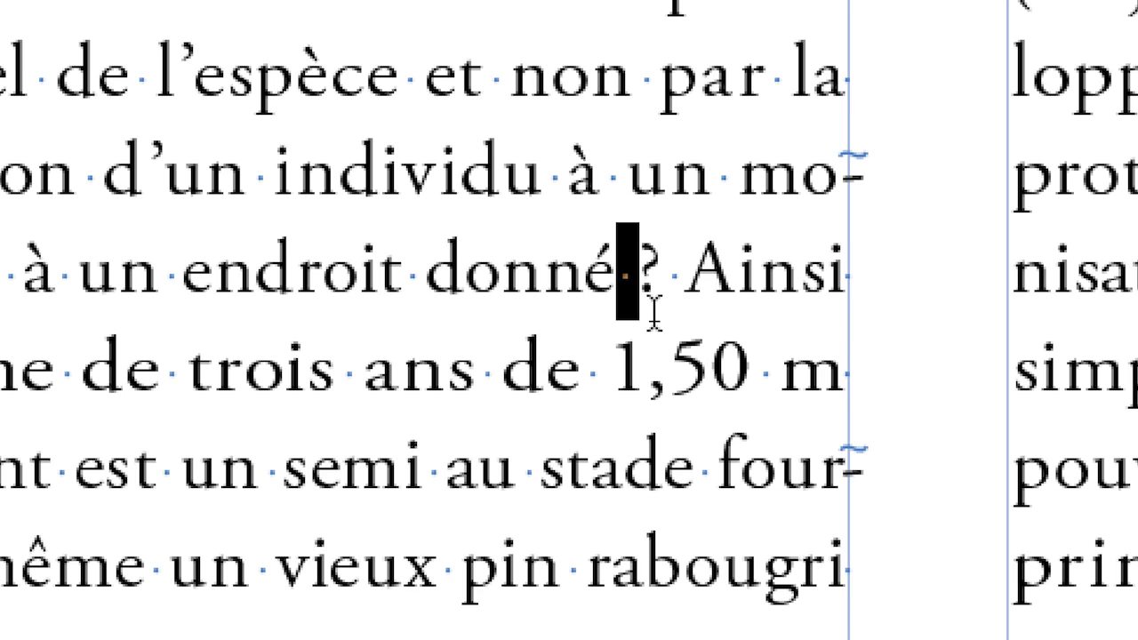
click(642, 301)
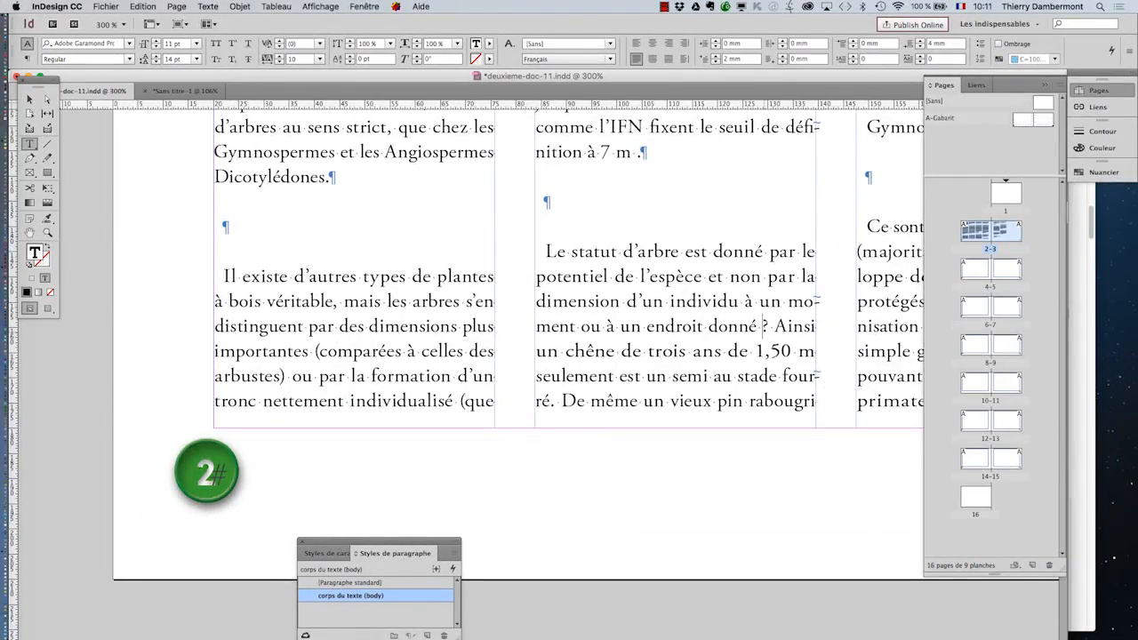
Replace the period after "des écailles" in page 2's third column with a question mark preceded by a space
scroll(515, 267, right, 7)
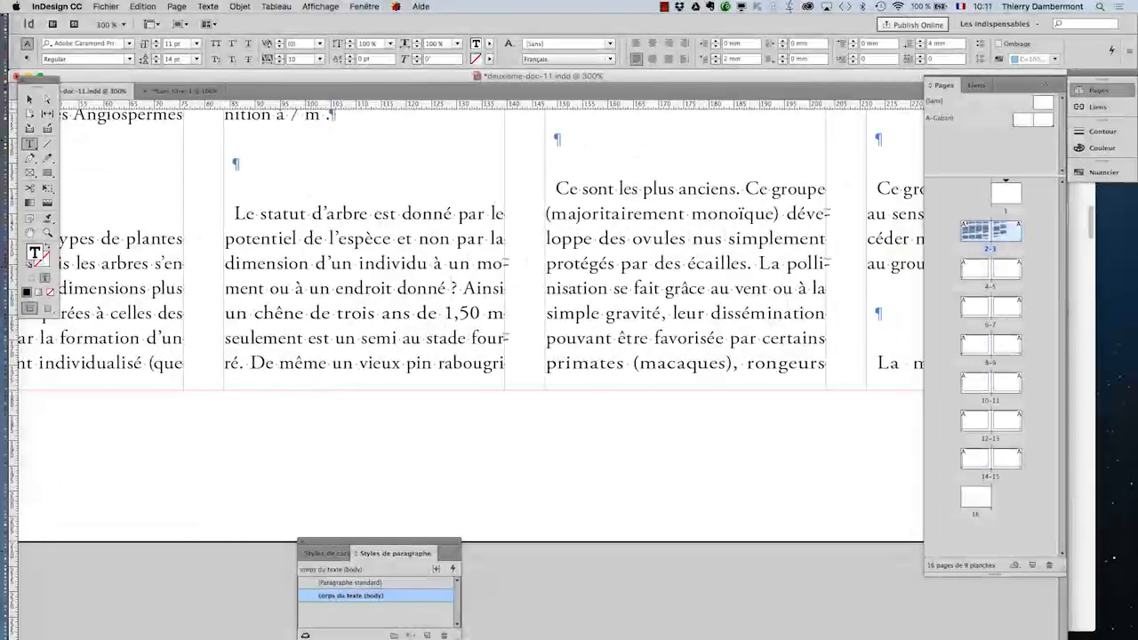
key(super+equal)
click(750, 282)
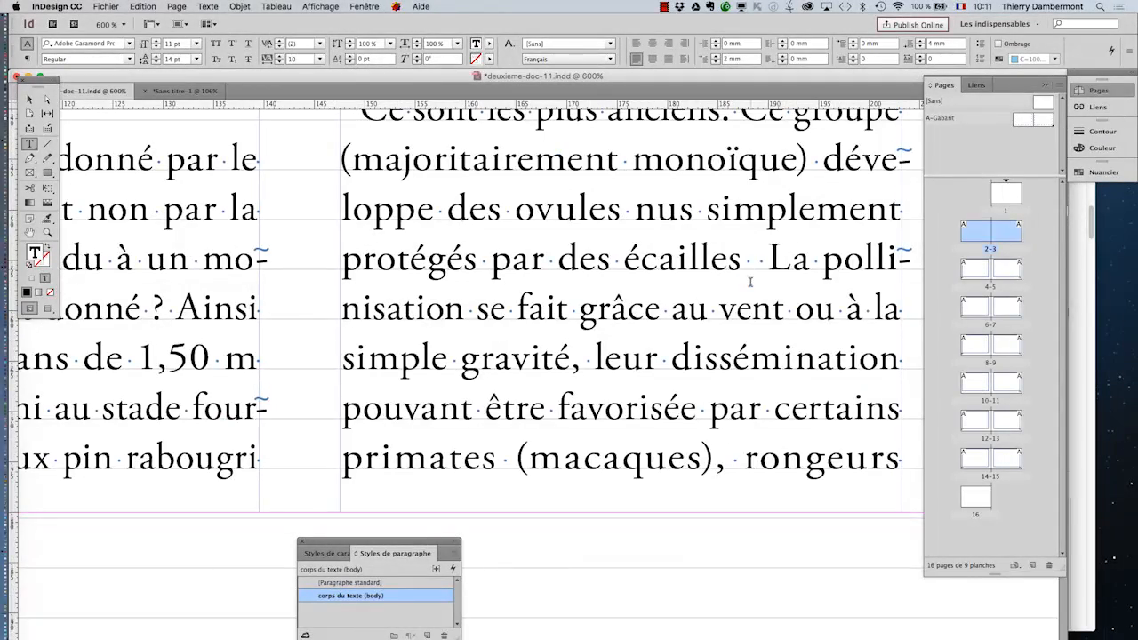
text(?)
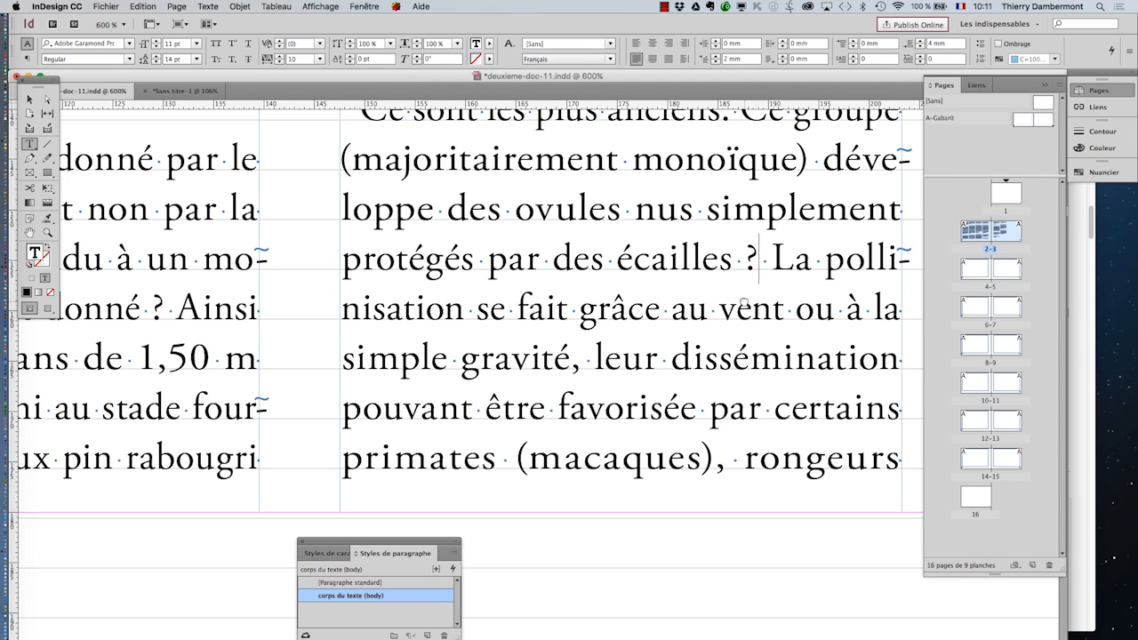
Insert a colon with a space on each side between "l'évolution" and "puisqu'il" in page 2's last column
drag(745, 295, 358, 430)
drag(697, 410, 413, 332)
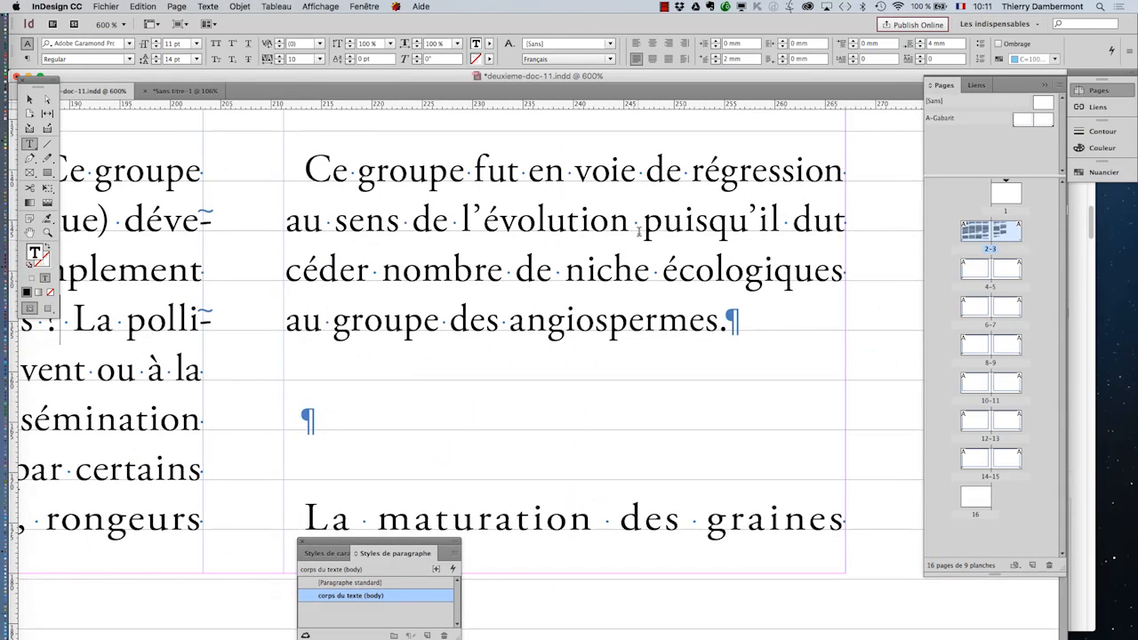
text(:)
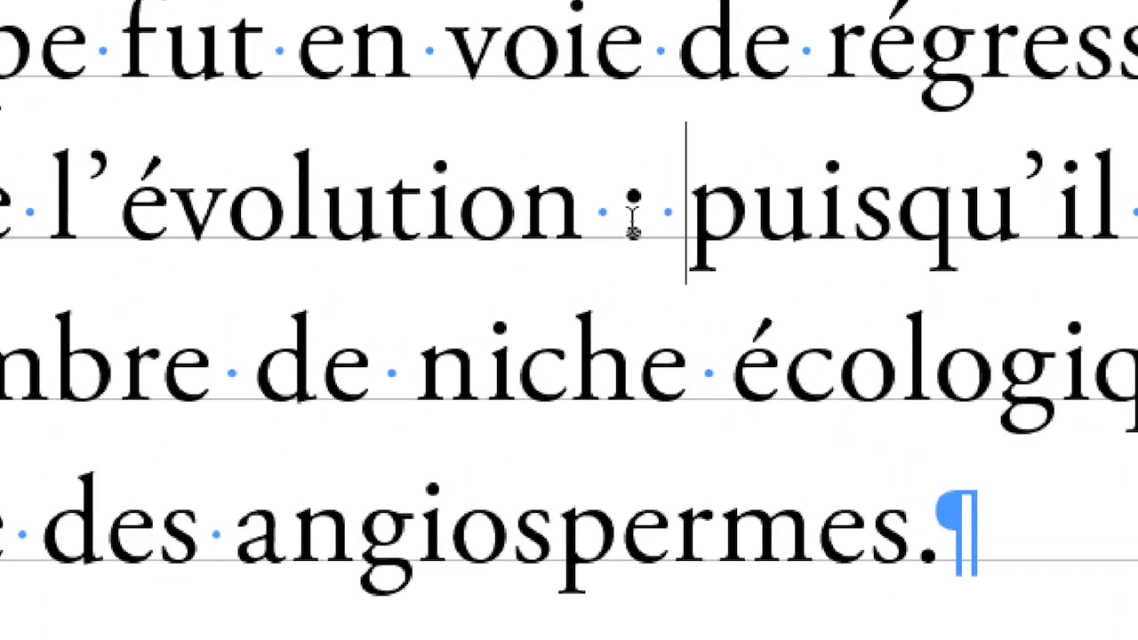
Examine the space before the colon following "l'évolution" by selecting the space, the colon and the end of the word
drag(629, 220, 593, 214)
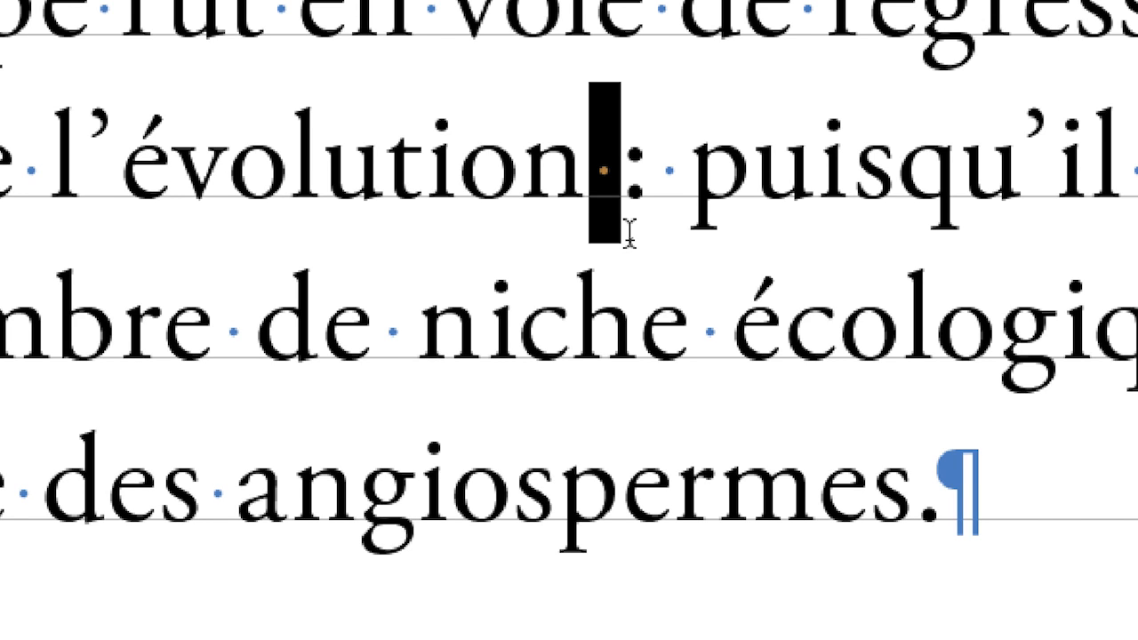
click(615, 202)
drag(615, 202, 594, 198)
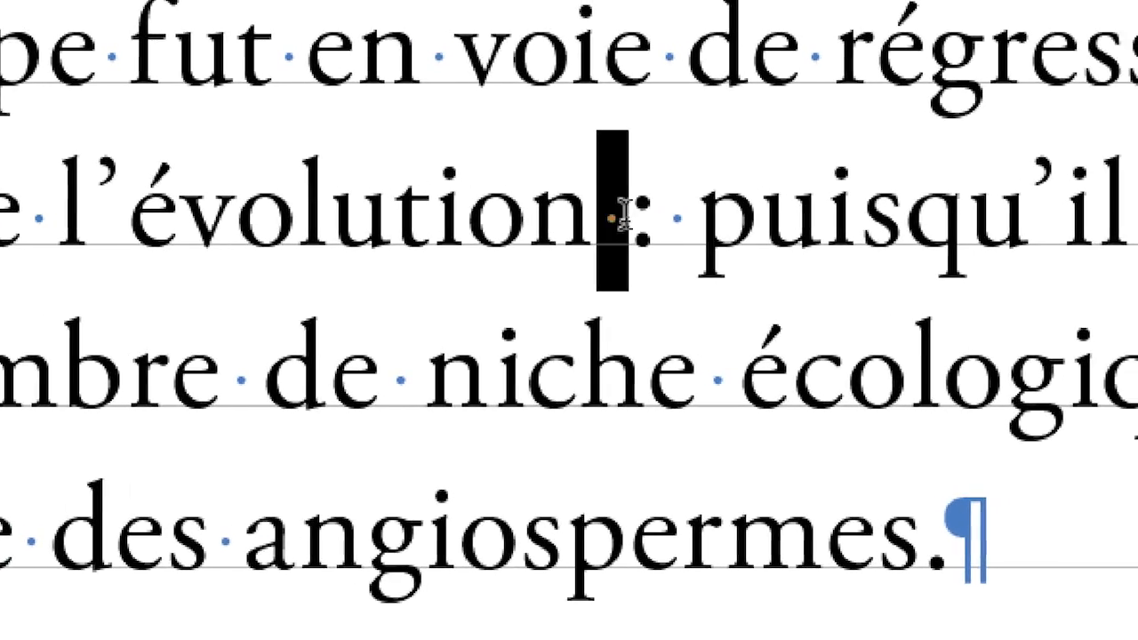
drag(633, 218, 648, 220)
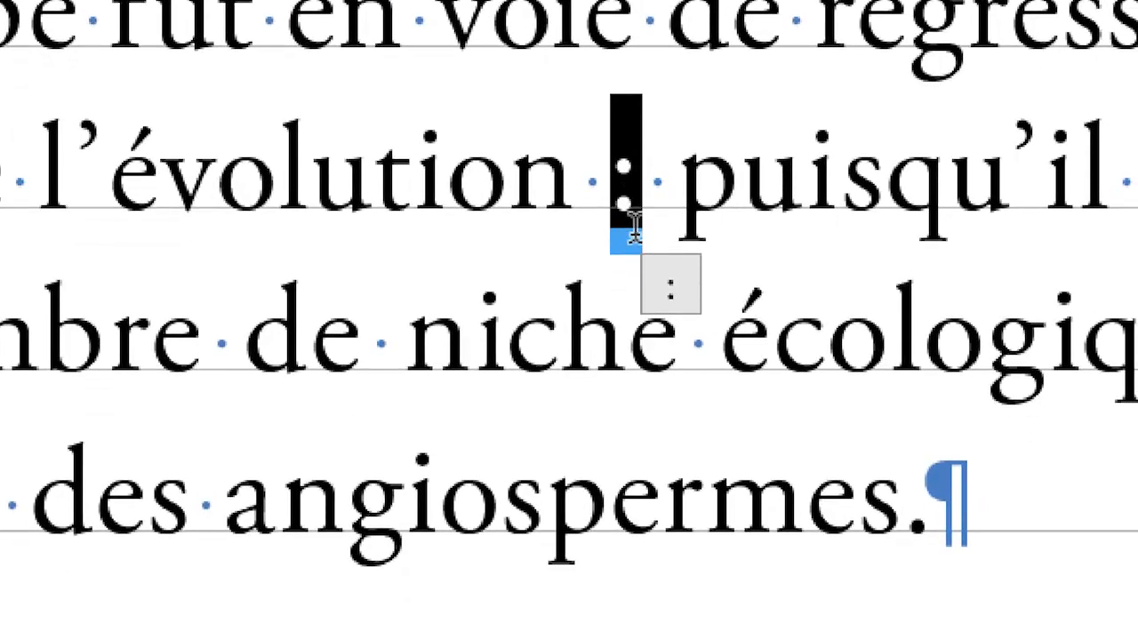
drag(569, 191, 405, 191)
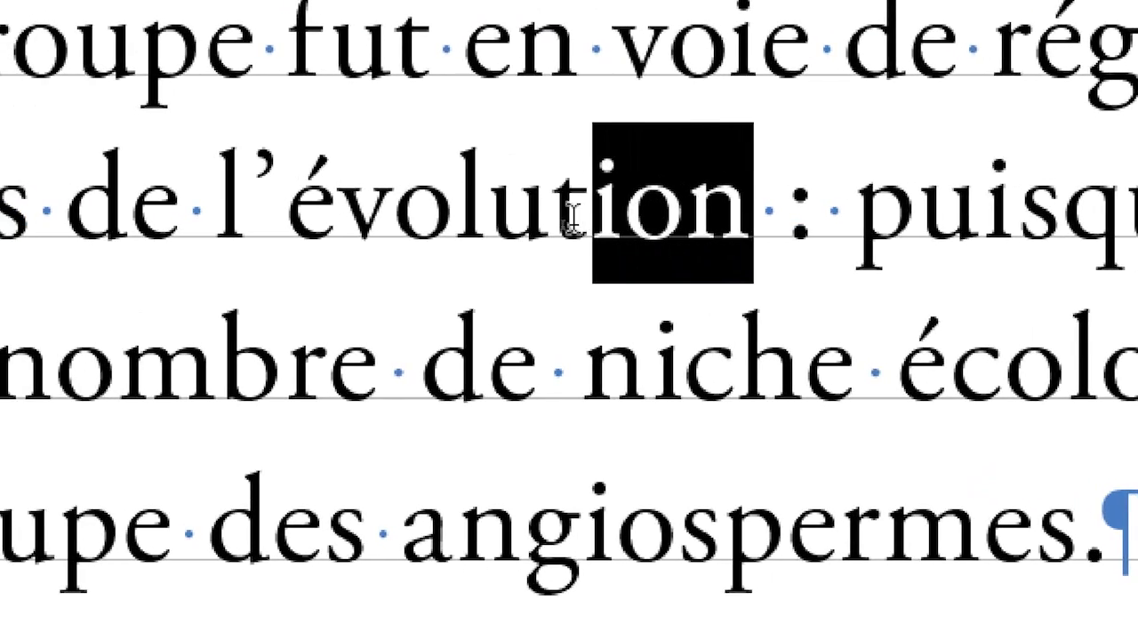
click(581, 218)
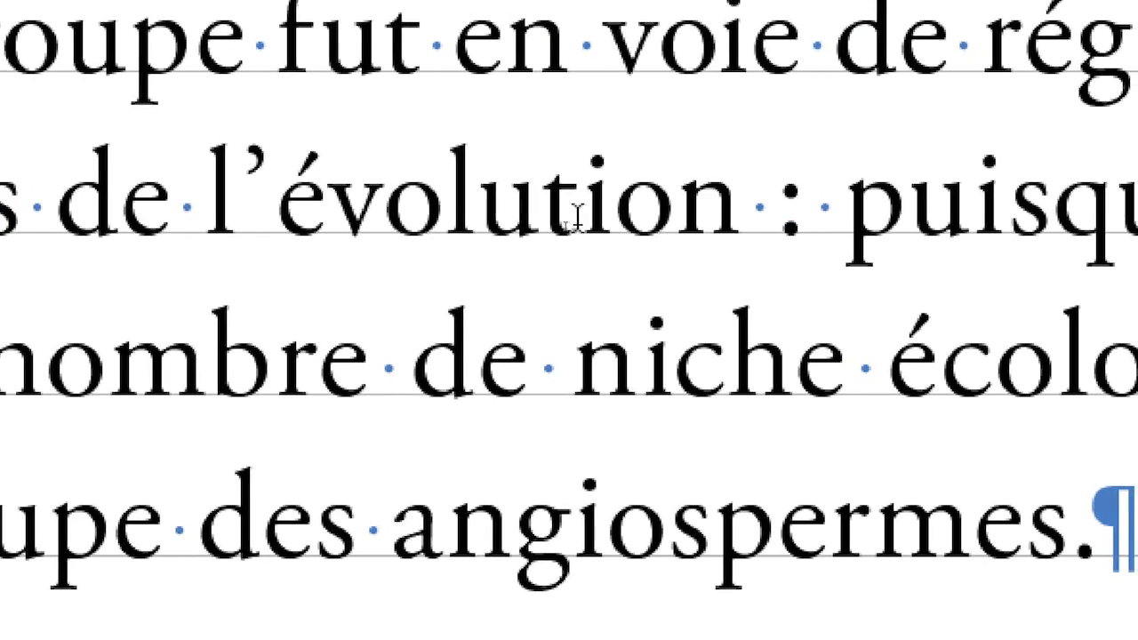
drag(749, 218, 779, 220)
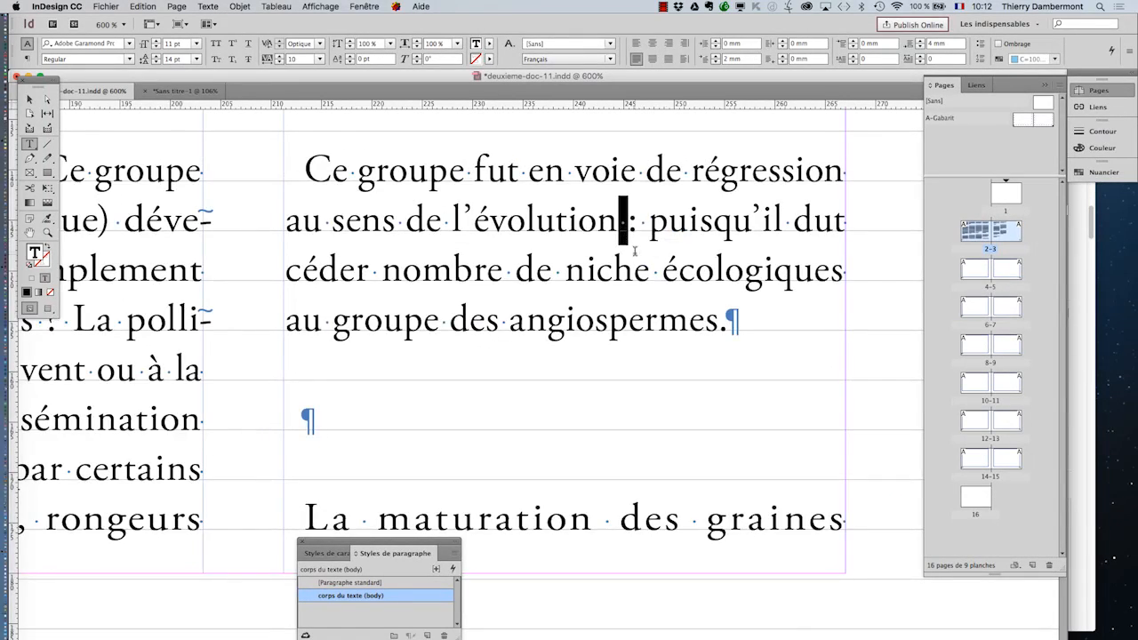
Insert a colon with a space on each side between "chimique complexe" and "qui permet" in page 2's last column
scroll(635, 252, down, 2)
scroll(634, 262, down, 2)
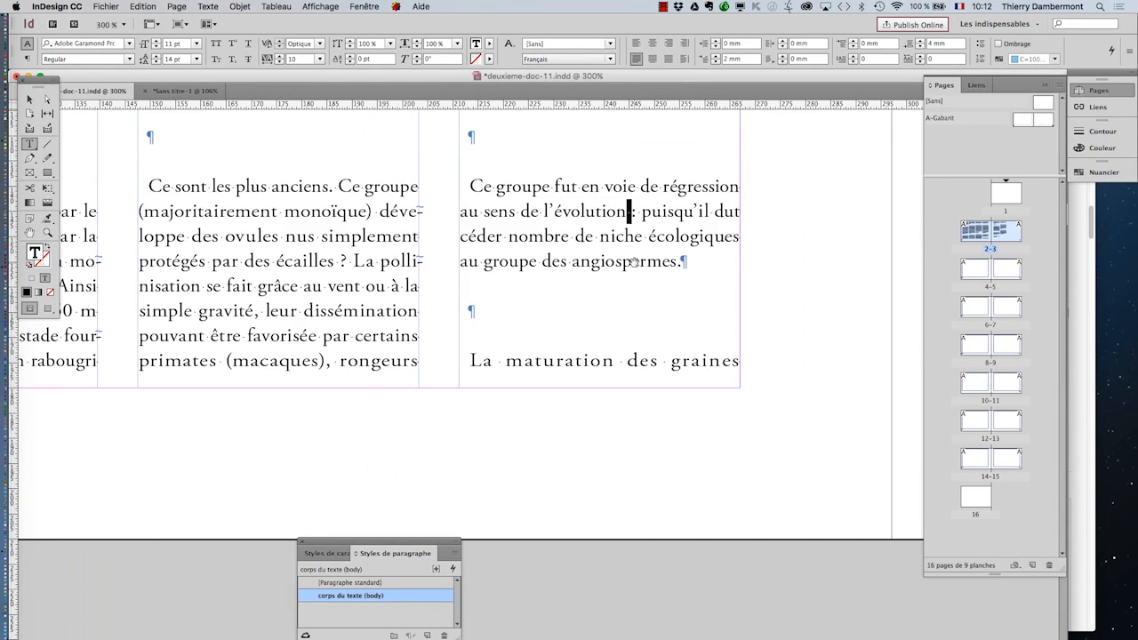
drag(273, 311, 459, 498)
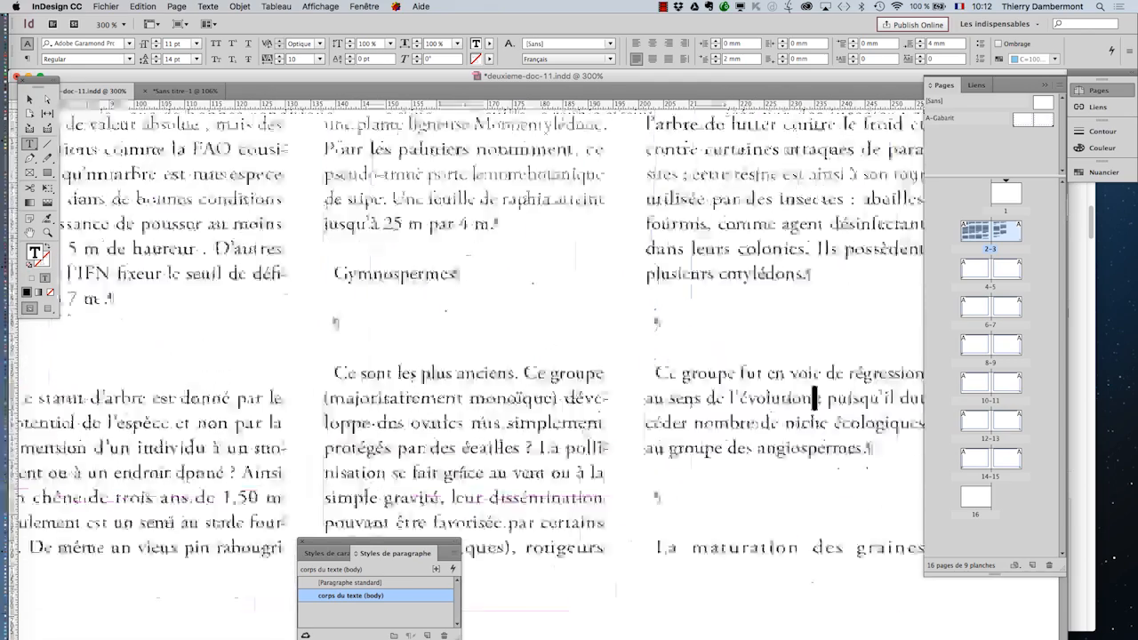
drag(739, 298, 600, 460)
scroll(694, 313, up, 2)
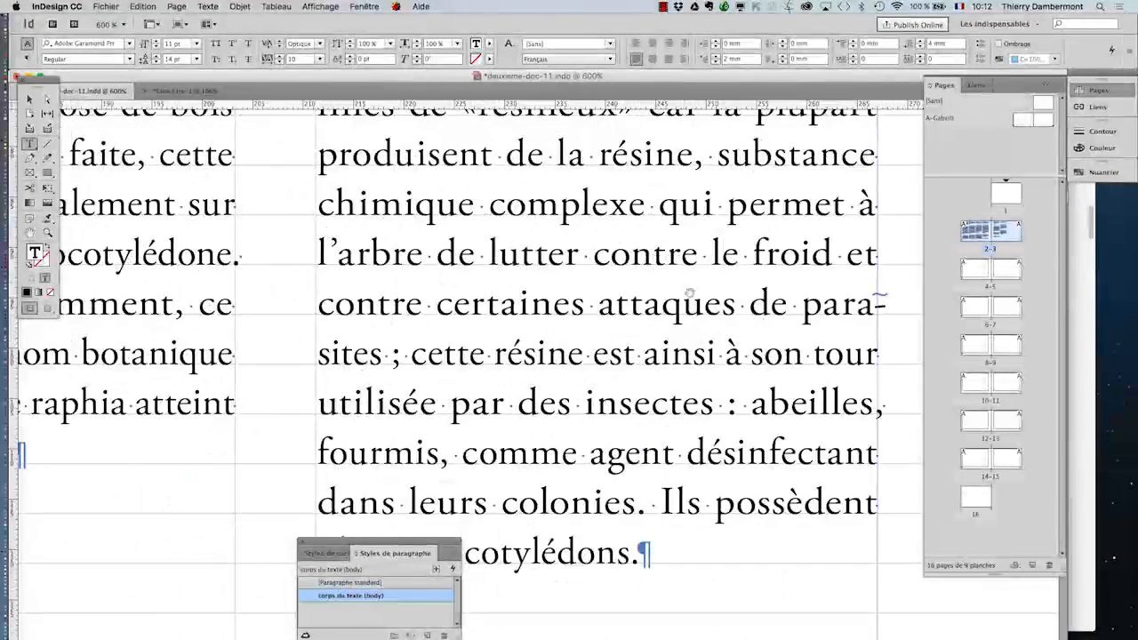
click(660, 205)
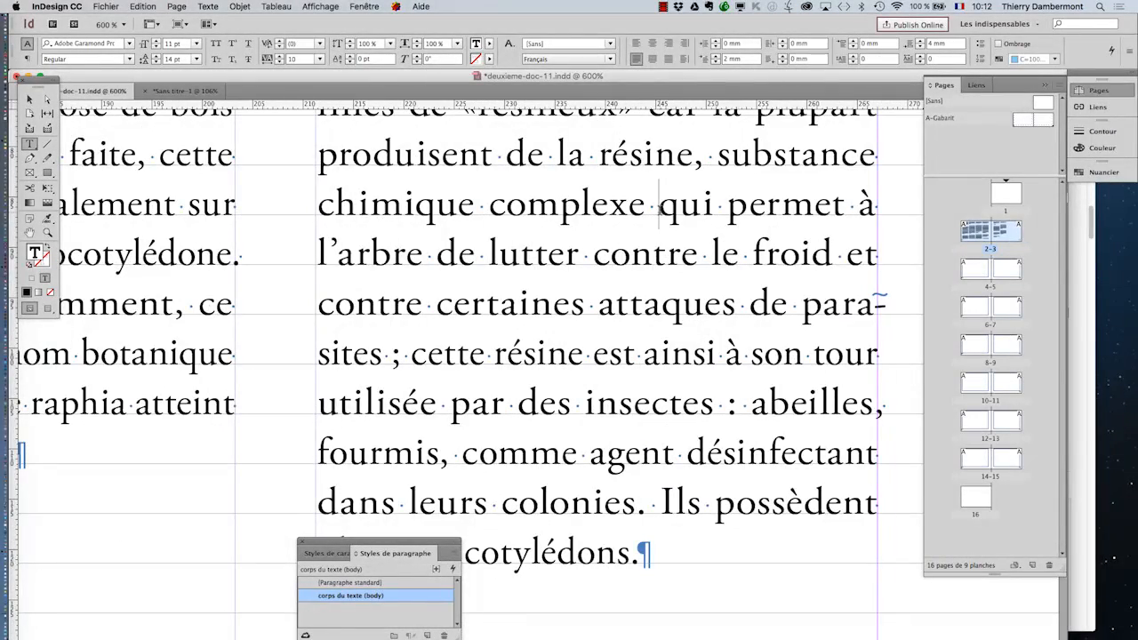
text(:)
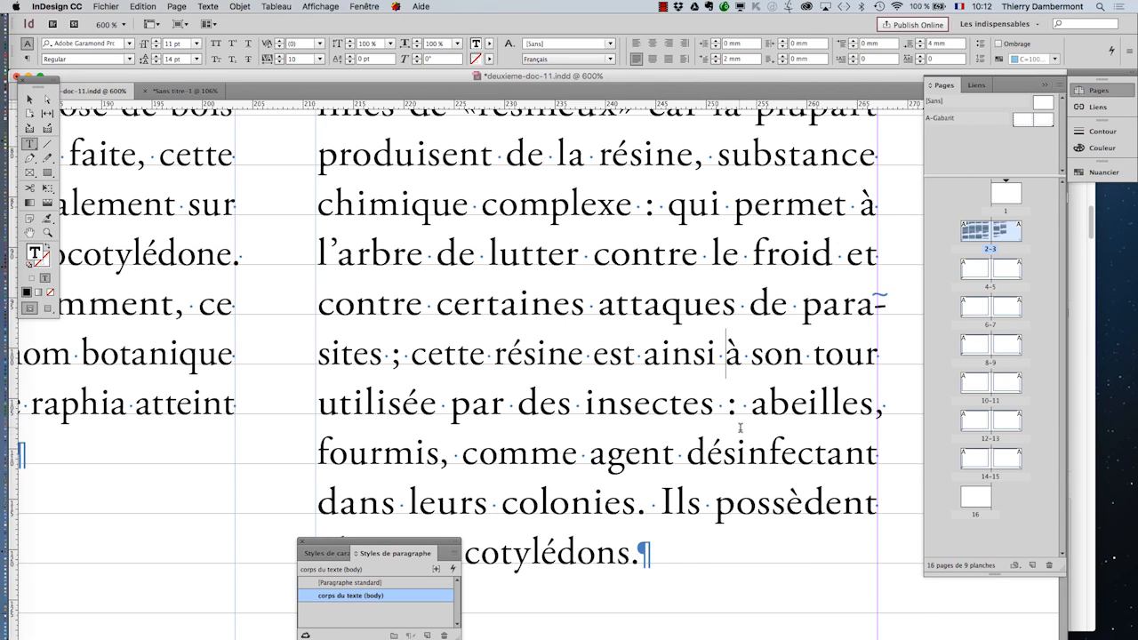
Examine the space and colon following "insectes" at high magnification in page 2's last column
scroll(740, 427, up, 2)
drag(738, 404, 695, 403)
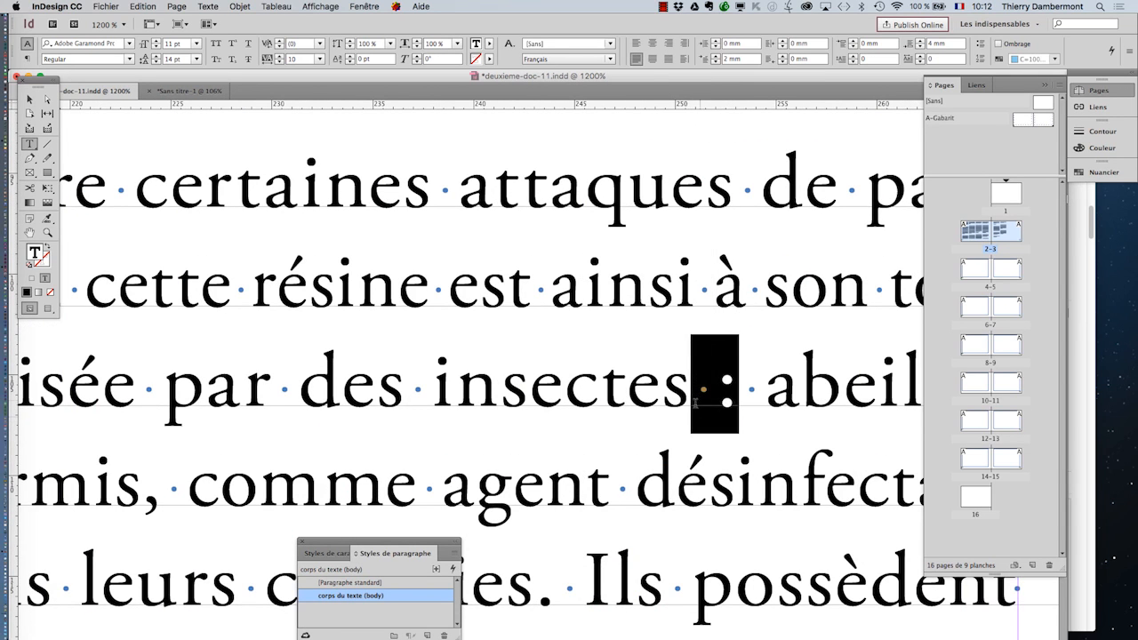
click(698, 440)
scroll(657, 417, down, 2)
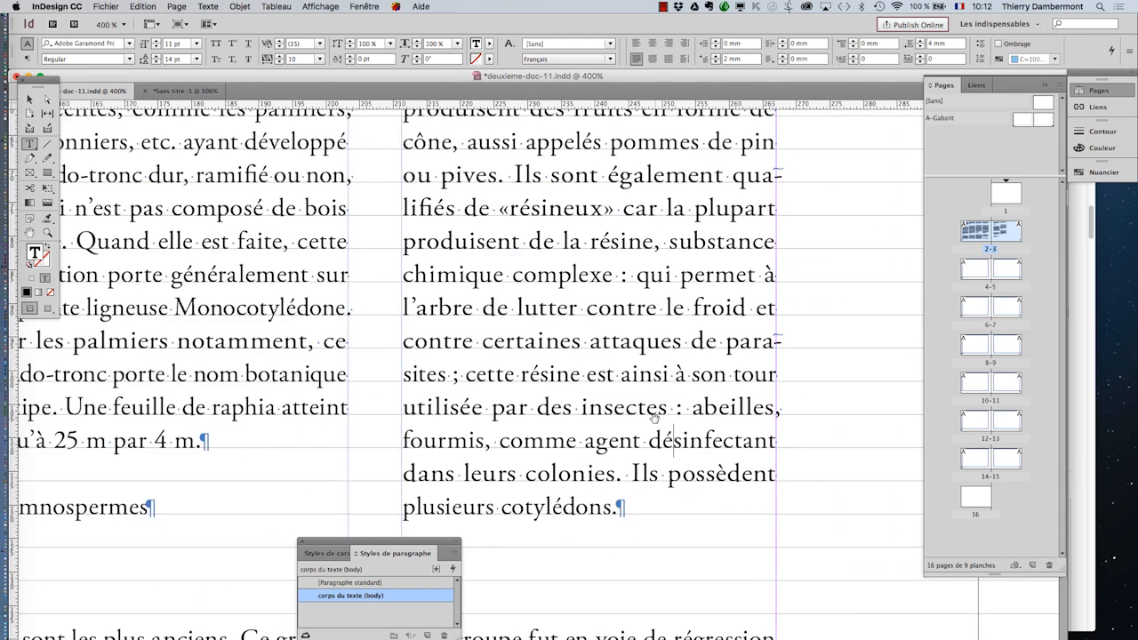
scroll(655, 418, down, 1)
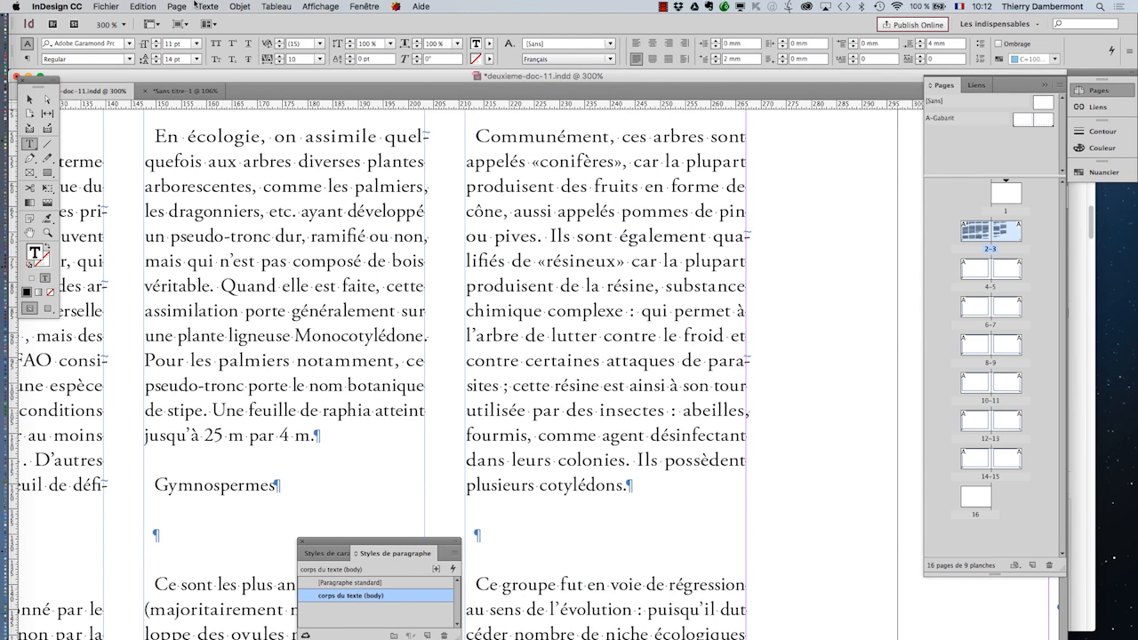
Save the document under the new name deuxieme-doc-12.indd in the ID-premier-jour folder
click(105, 7)
click(157, 98)
click(601, 82)
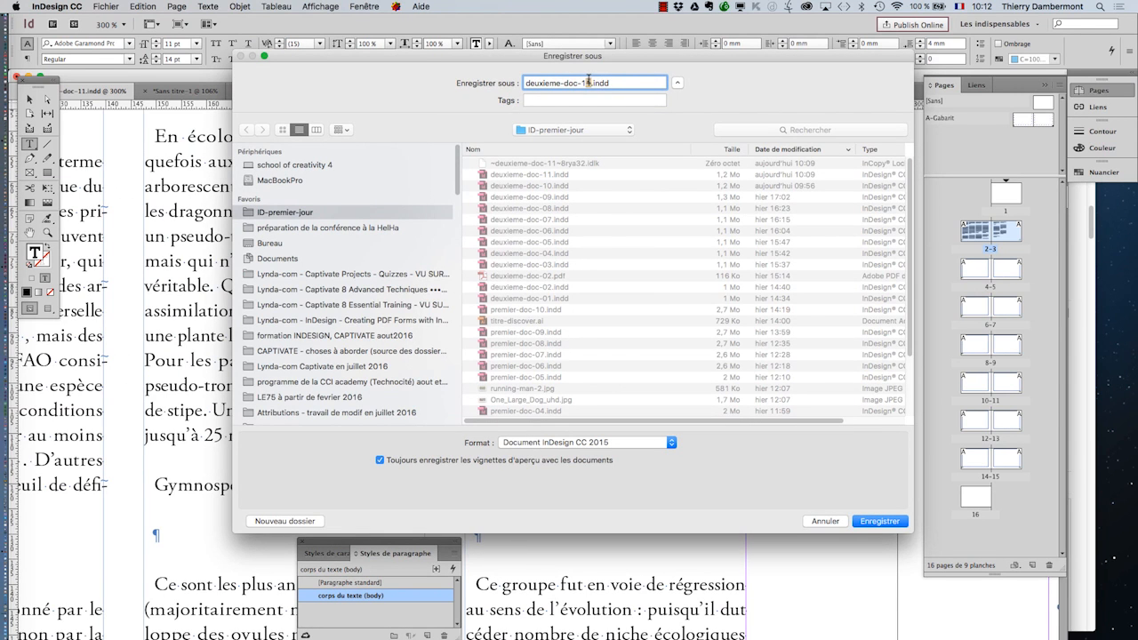
text(2)
key(Return)
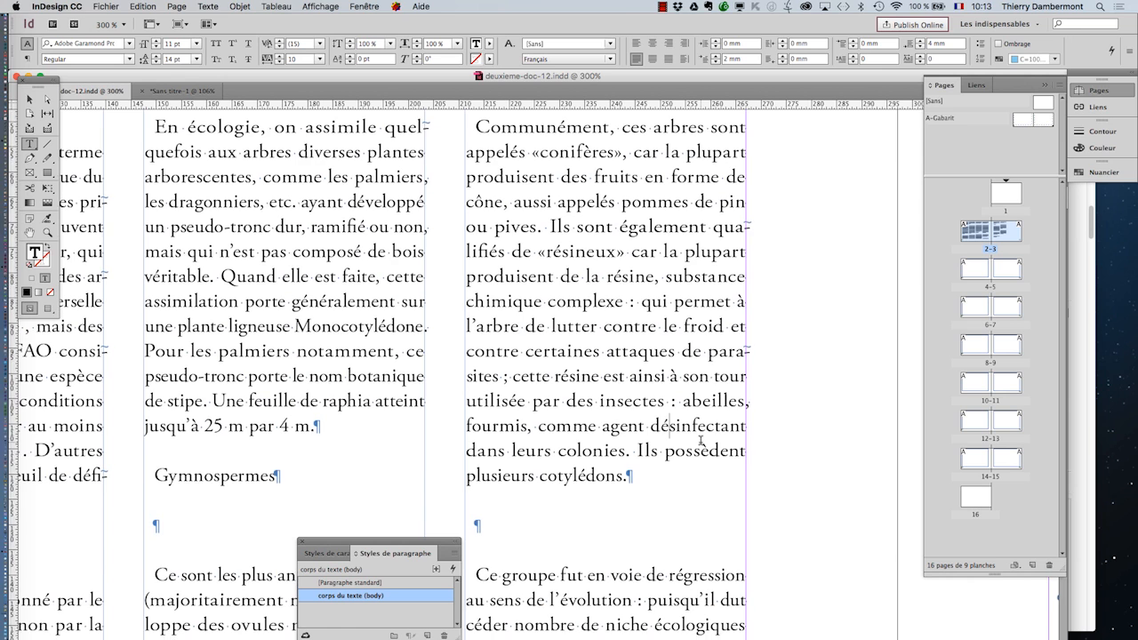
Insert the word "grands" before "insectes" in page 2's last column
key(super+equal)
key(super+equal)
key(super+equal)
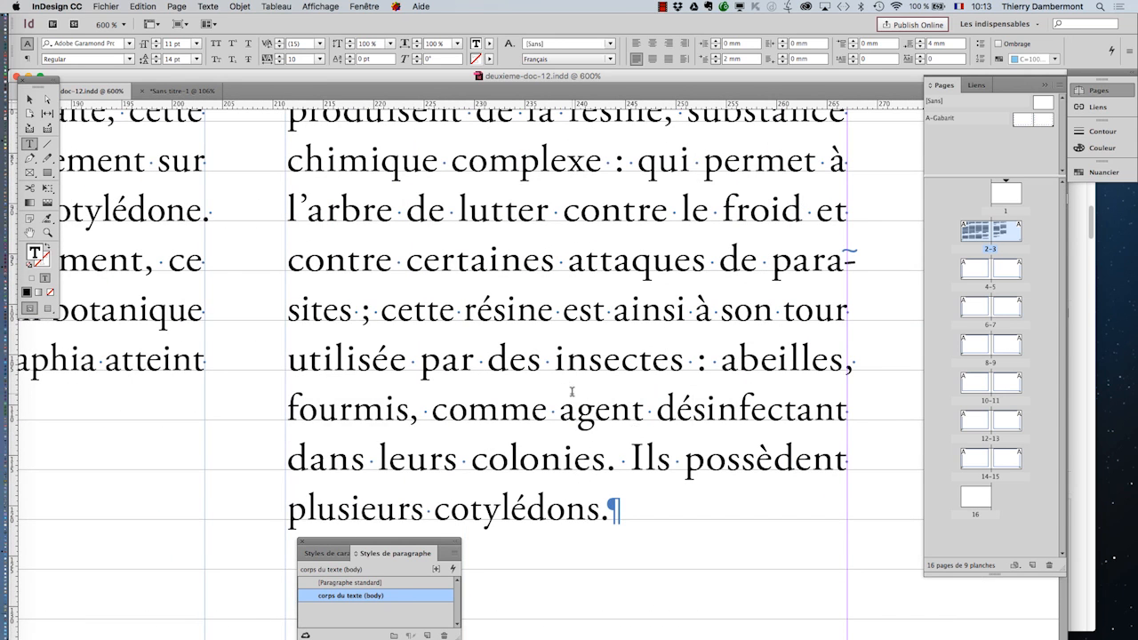
text(grands)
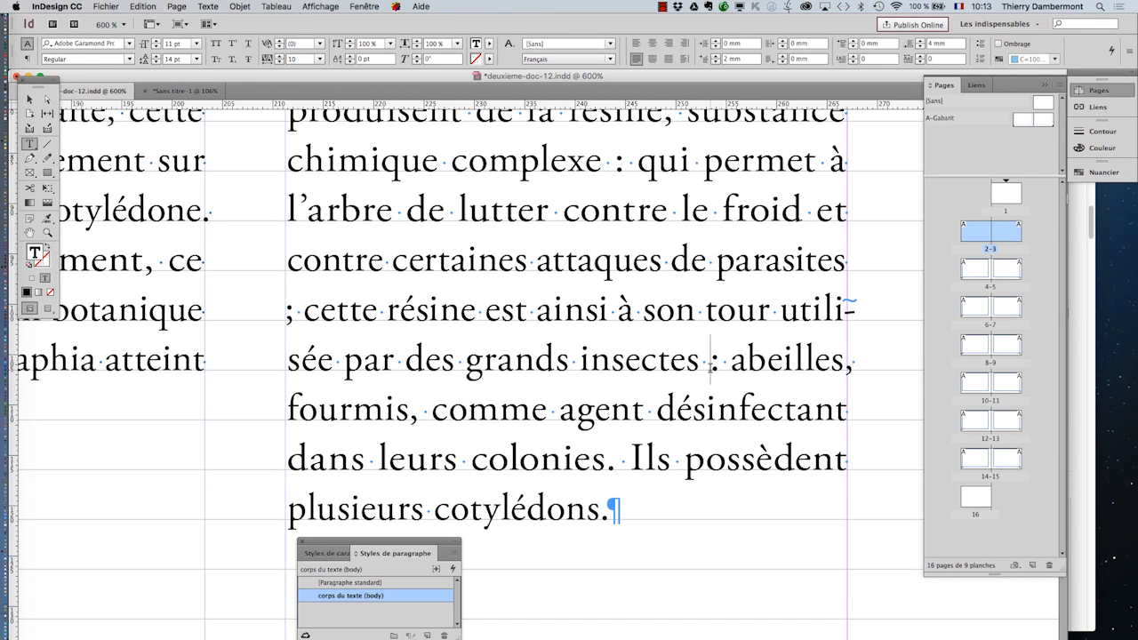
Try to push the colon after "insectes" onto the next line by adding filler letters "j j" before the word, and remove them
text( j )
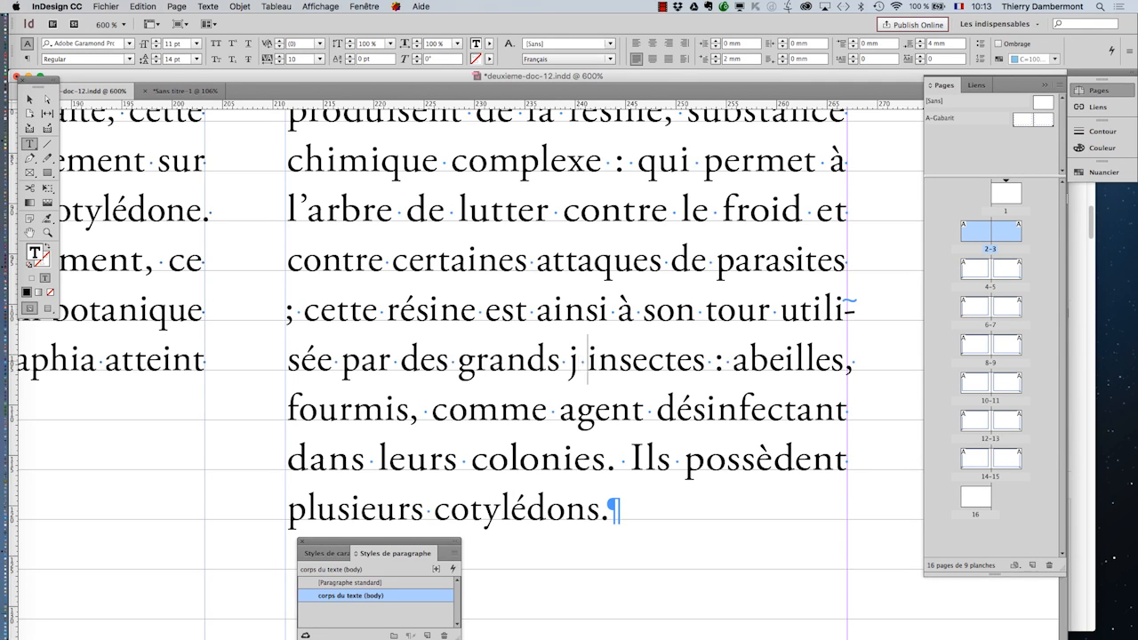
text(j)
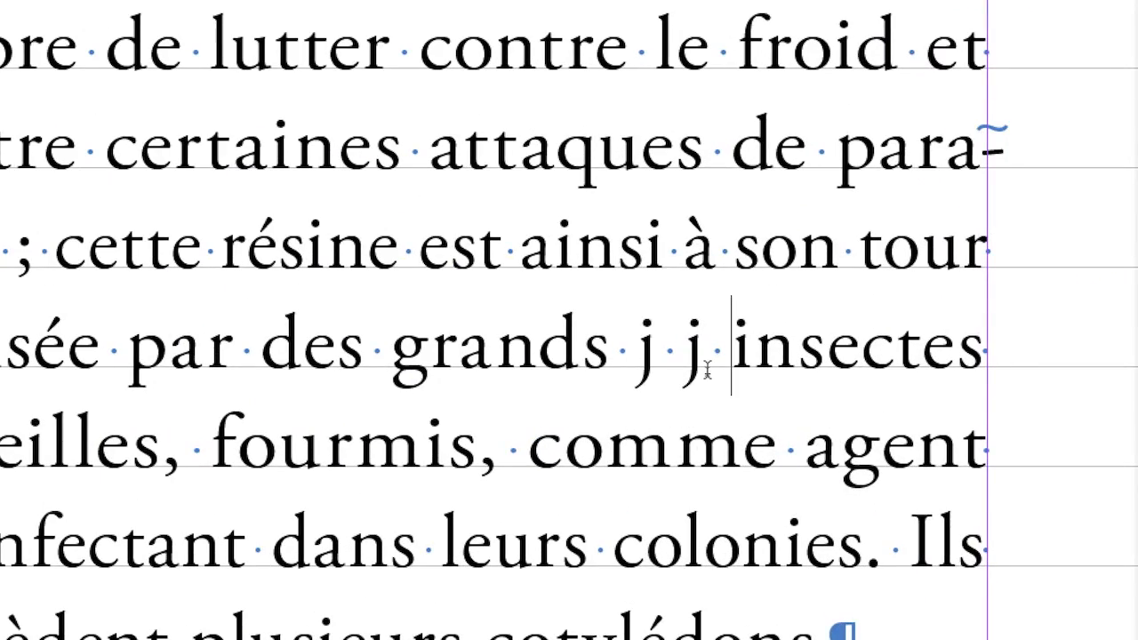
key(BackSpace)
key(BackSpace)
key(BackSpace)
key(BackSpace)
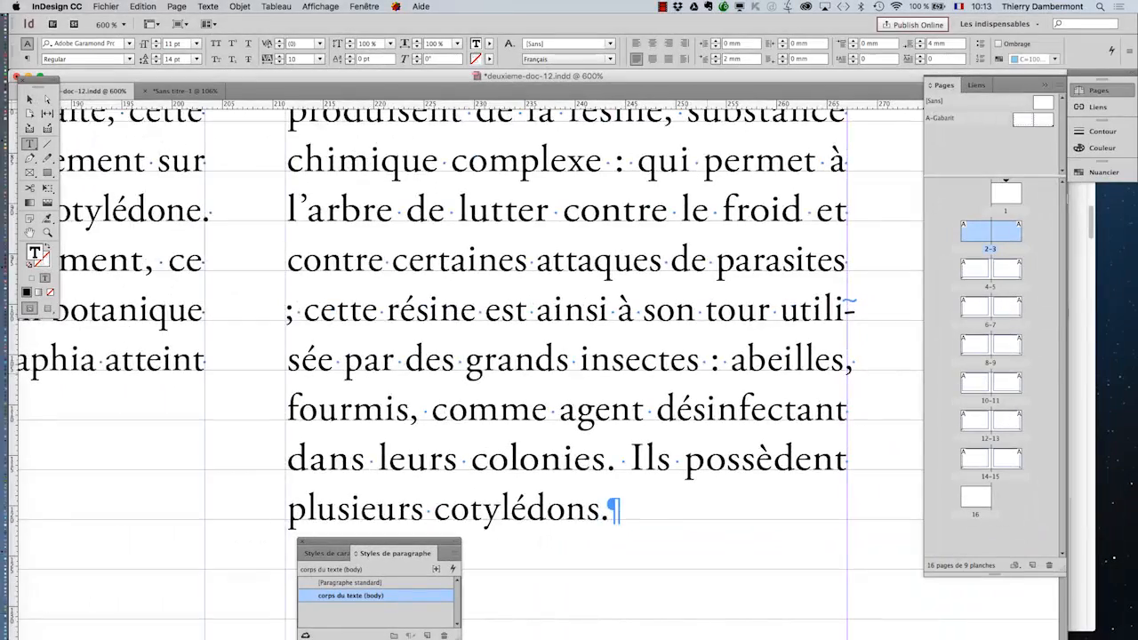
Insert the filler letters "d d" between "grands" and "insectes" to push the colon onto the next line
scroll(719, 379, down, 4)
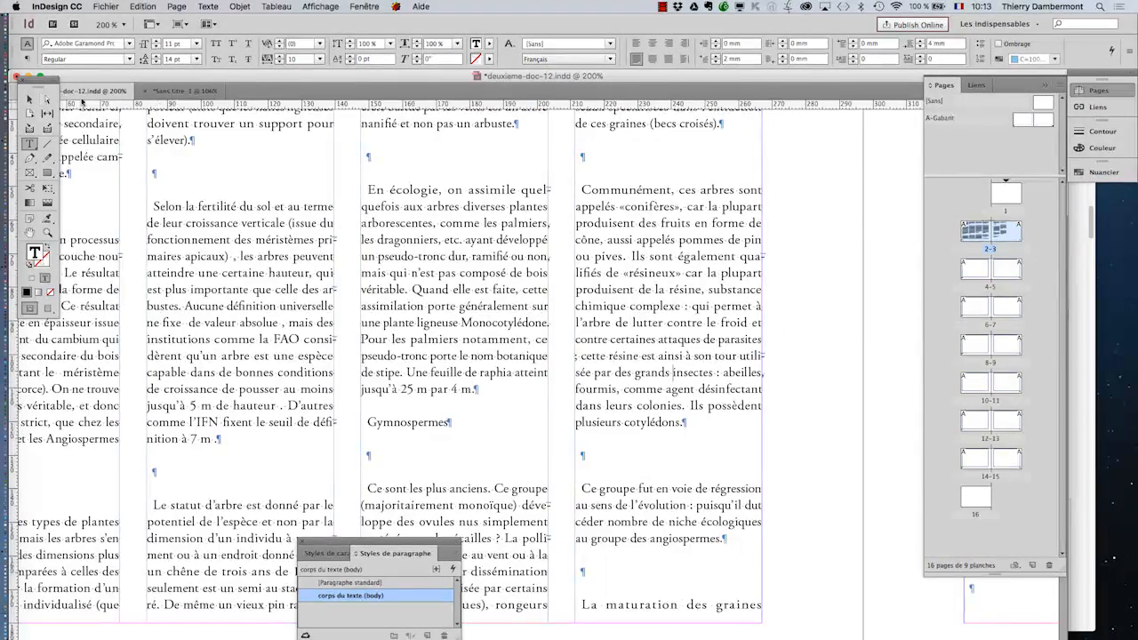
click(29, 100)
scroll(699, 379, up, 4)
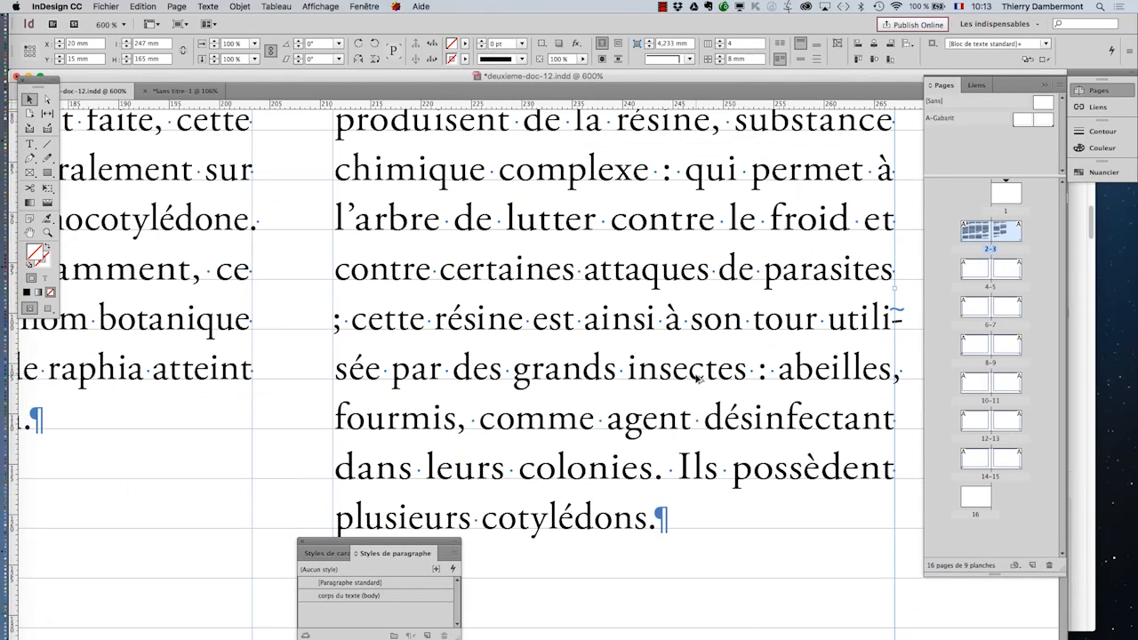
click(30, 144)
click(716, 367)
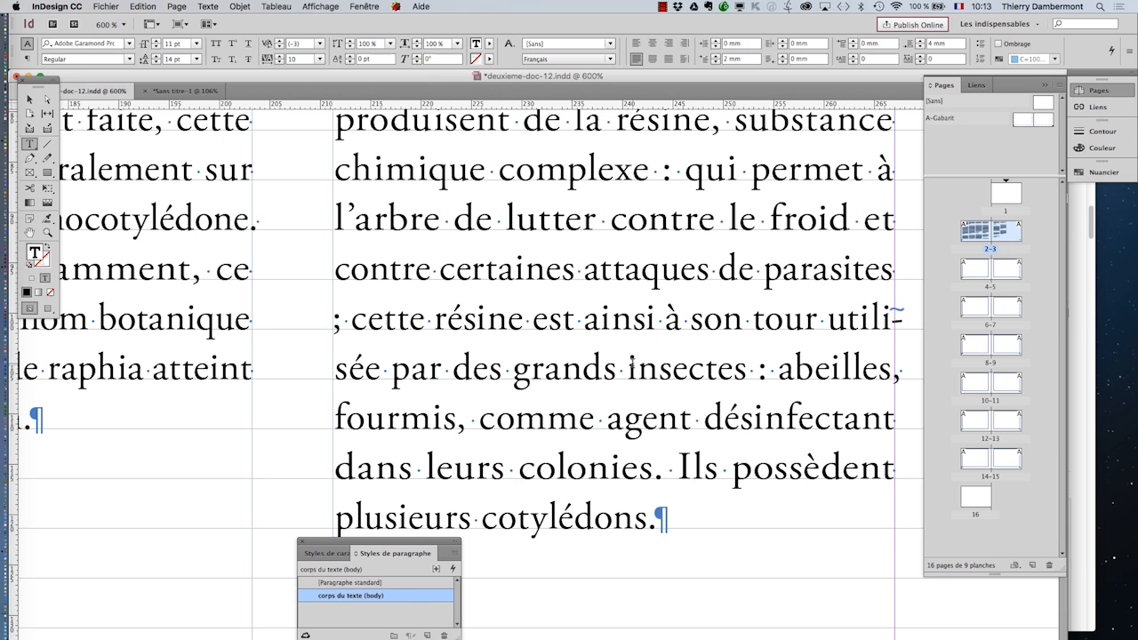
click(511, 368)
click(688, 371)
click(626, 370)
text(d d)
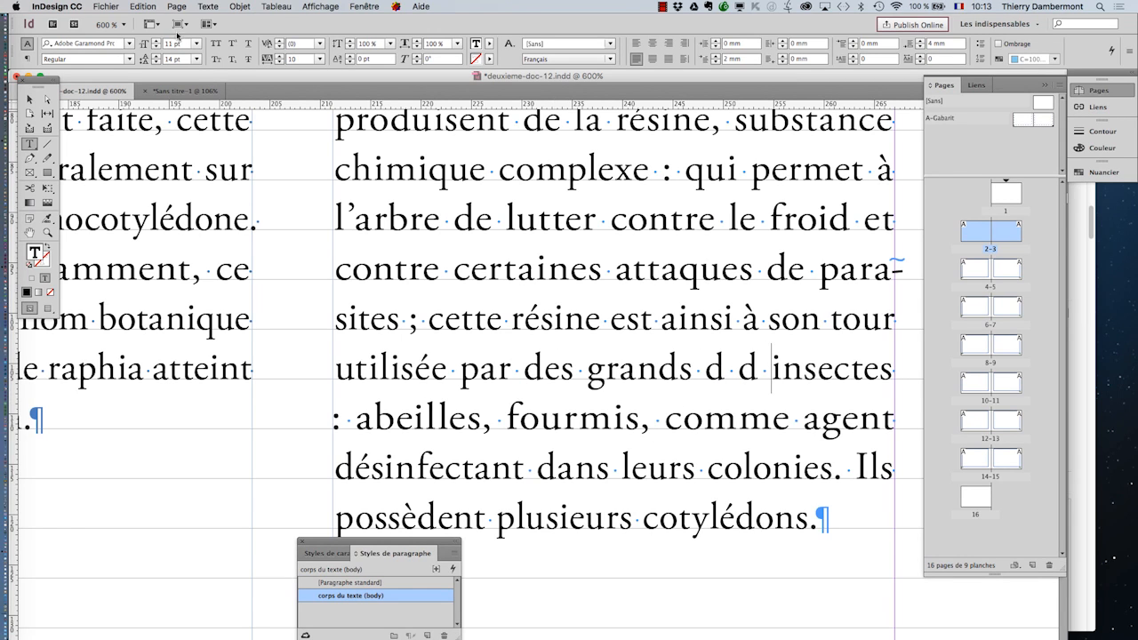
Open the Find/Replace (Rechercher/Remplacer) dialog for the story text
click(142, 6)
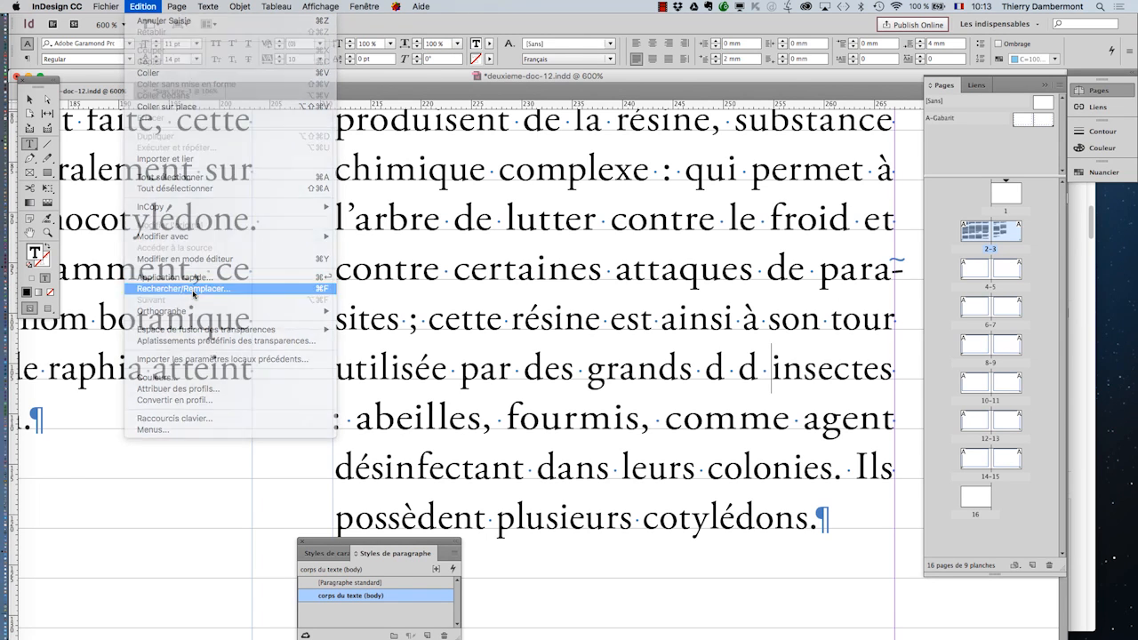
click(193, 289)
drag(525, 182, 703, 149)
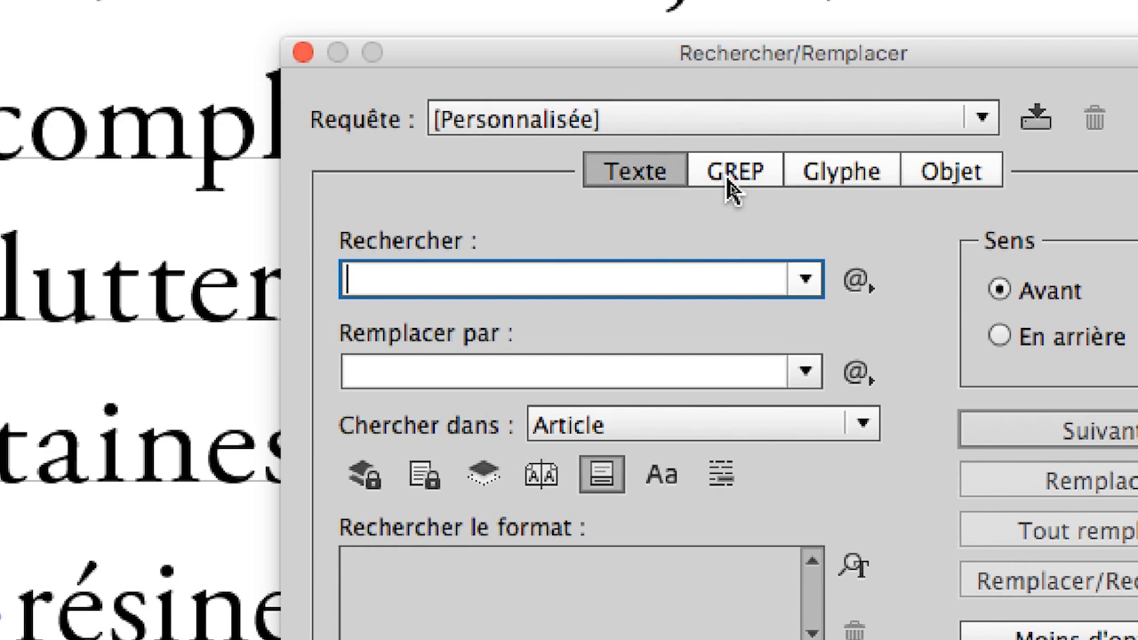
Look through the GREP and Glyphe search modes and return to the Texte mode
click(725, 173)
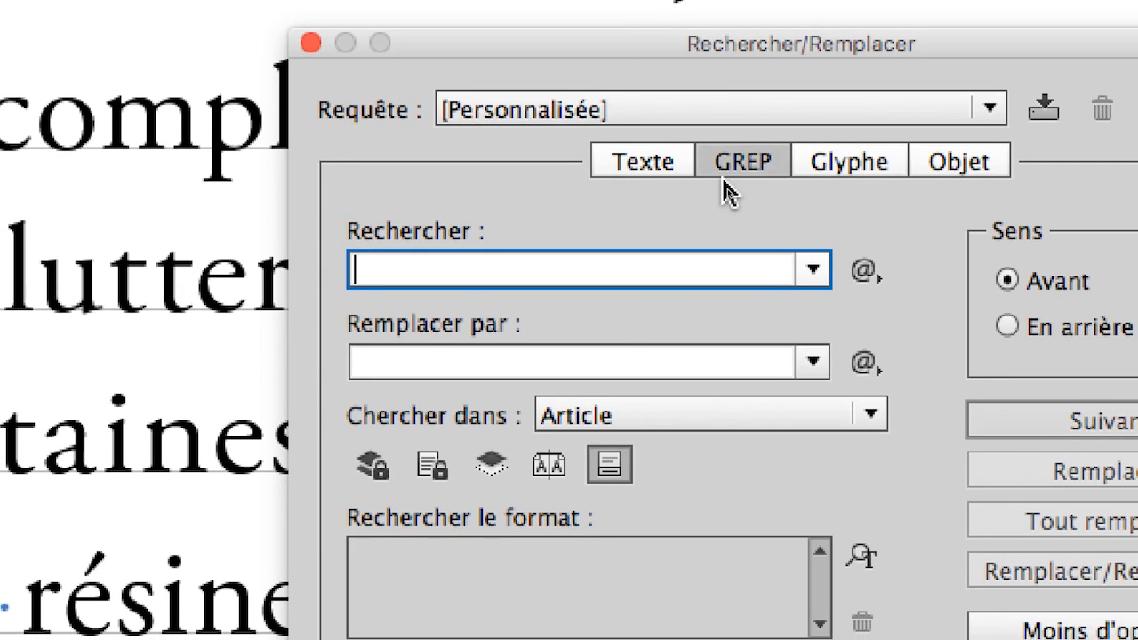
click(638, 169)
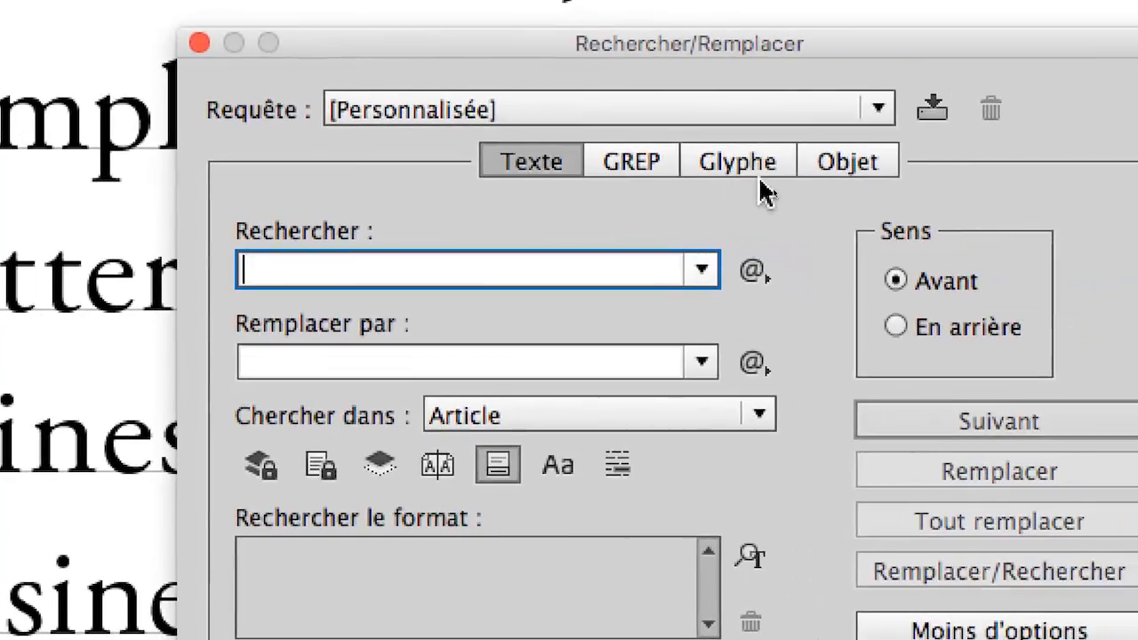
click(946, 171)
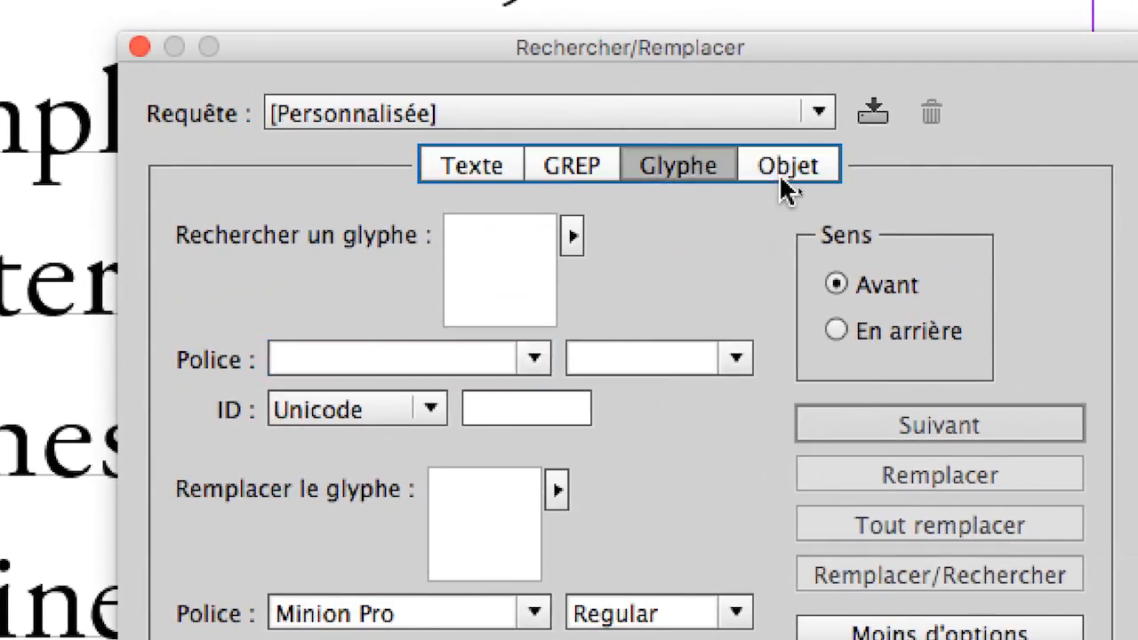
click(800, 165)
click(760, 166)
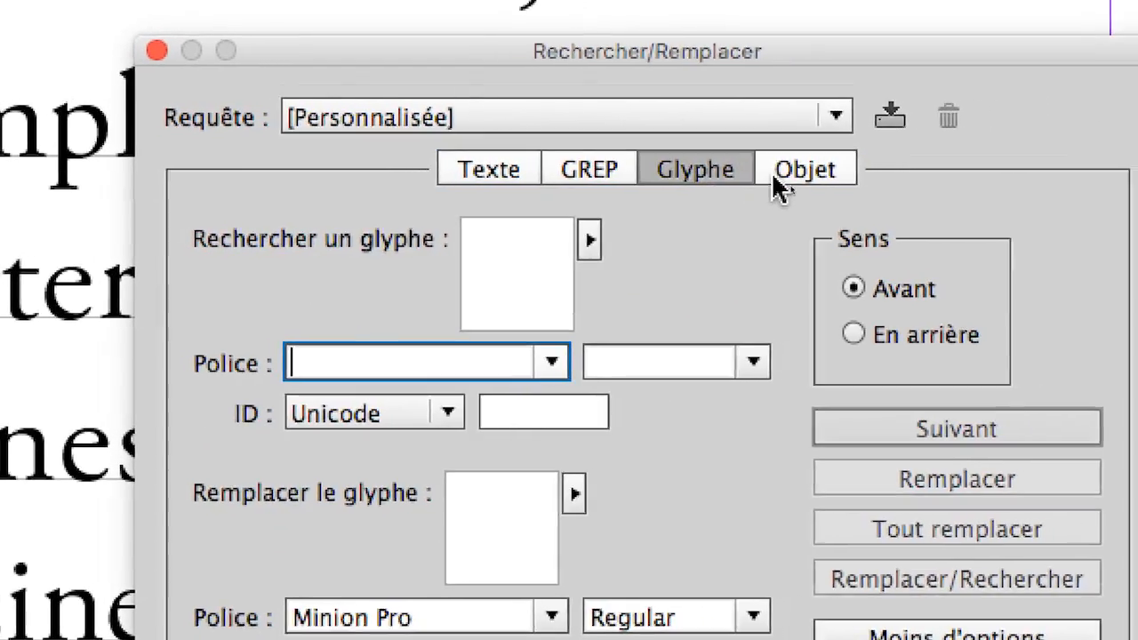
click(773, 173)
click(729, 173)
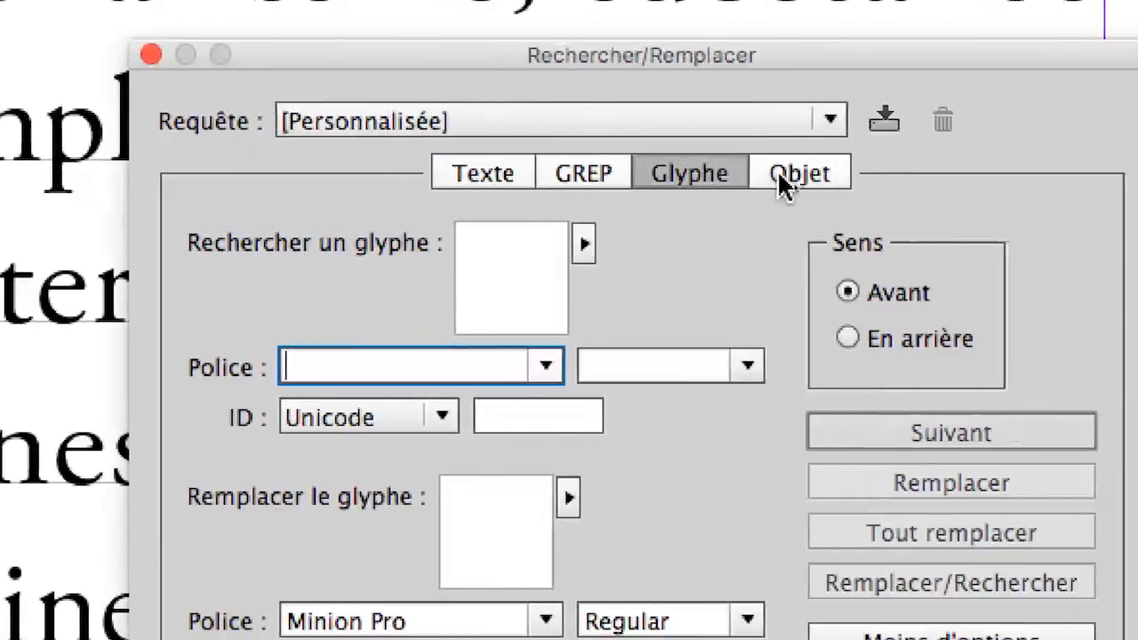
click(787, 178)
click(702, 177)
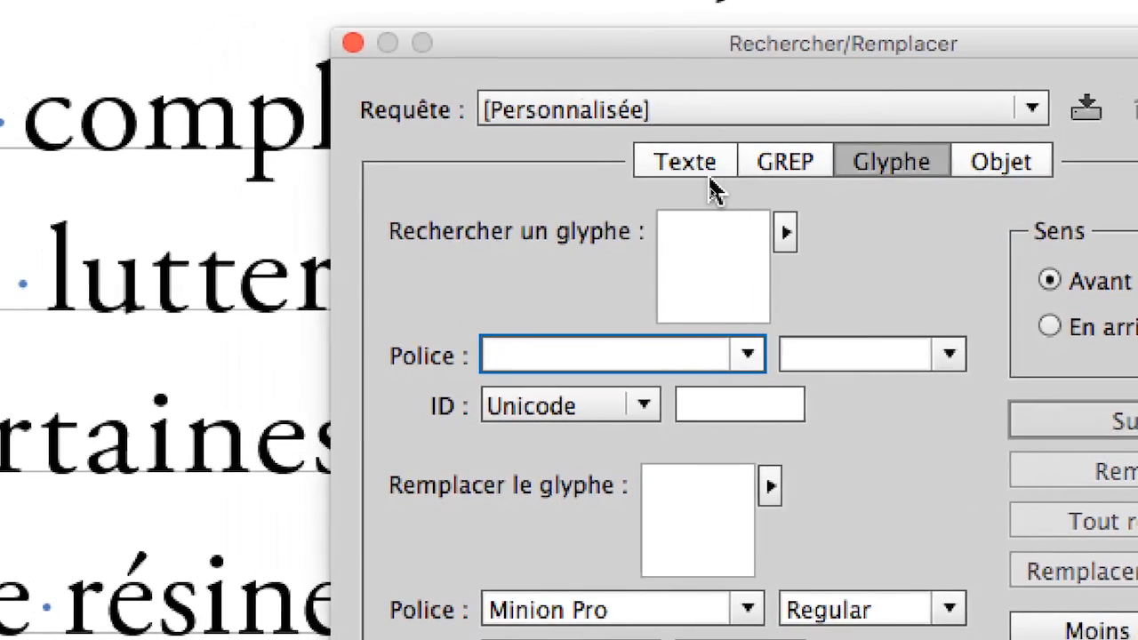
click(630, 170)
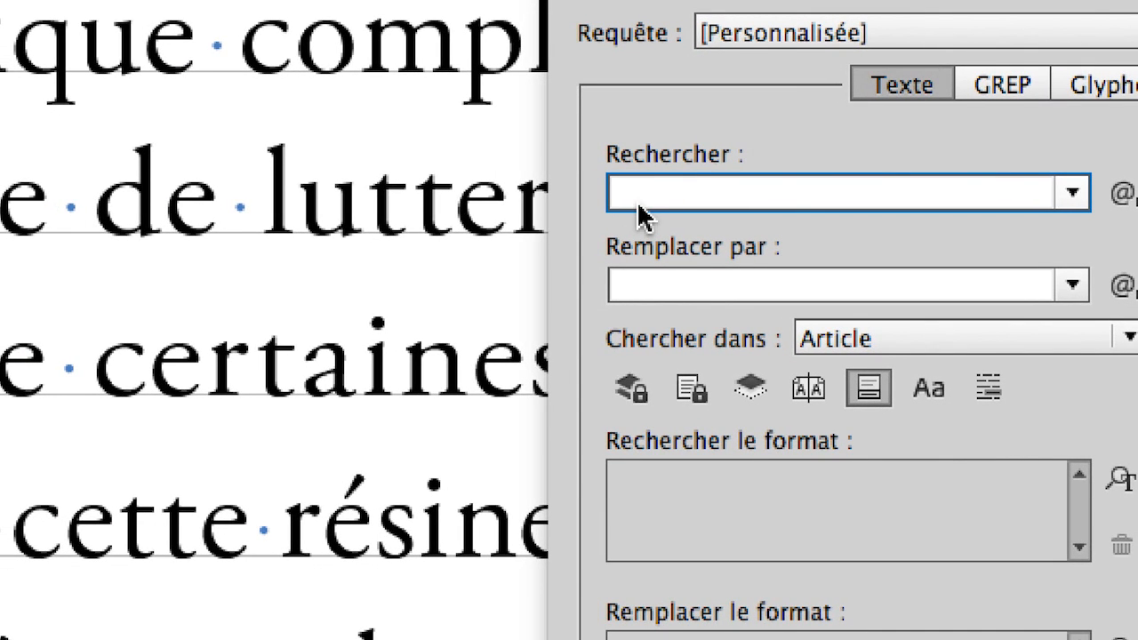
Set the search text to a space plus a colon and the replacement to a non-breaking space plus a colon (^S:)
text(:)
drag(640, 199, 591, 193)
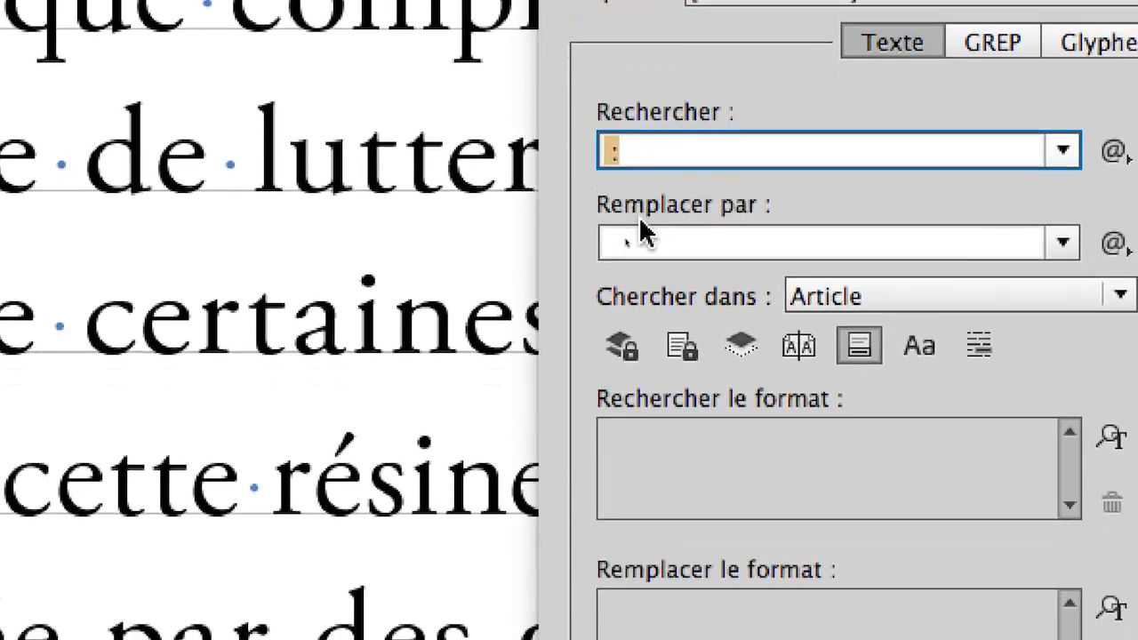
click(639, 273)
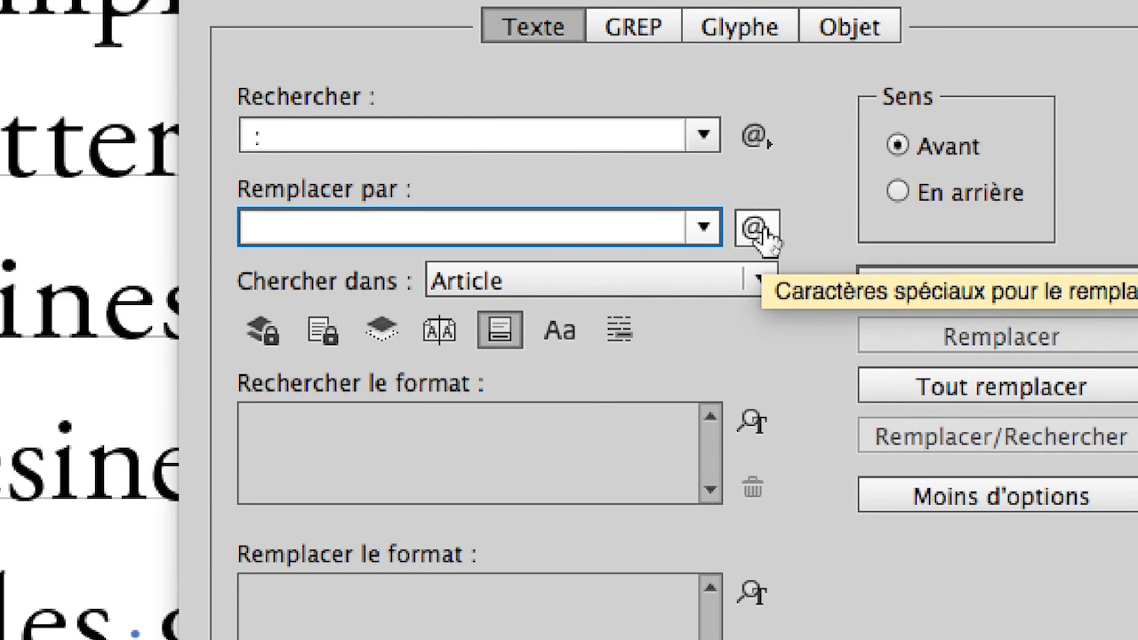
click(758, 232)
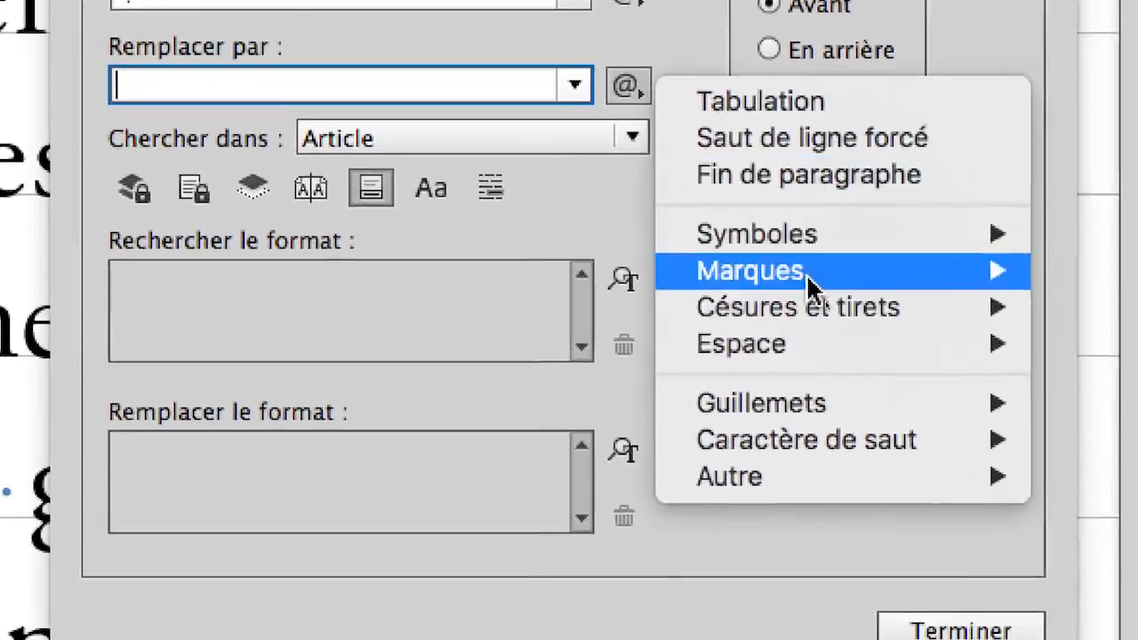
mouse_move(854, 438)
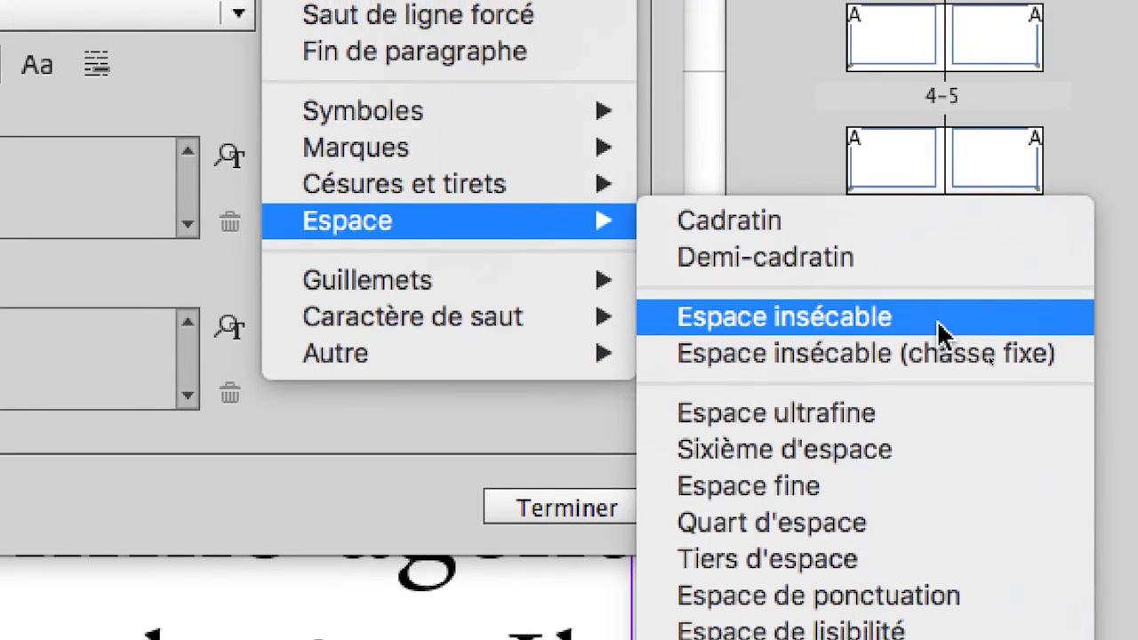
click(938, 319)
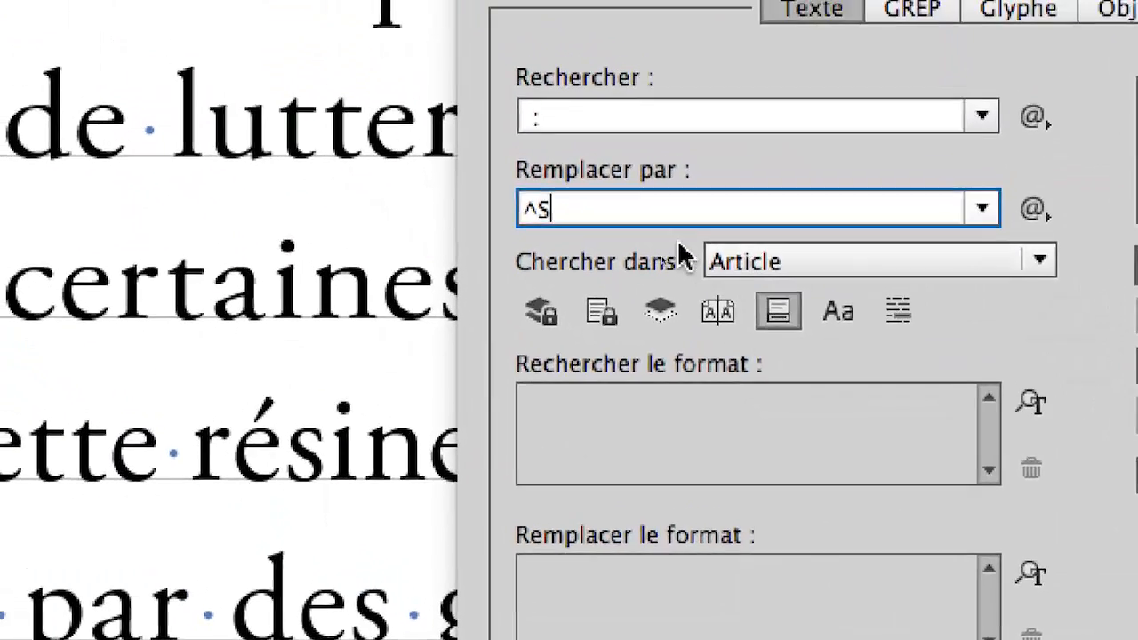
text(:)
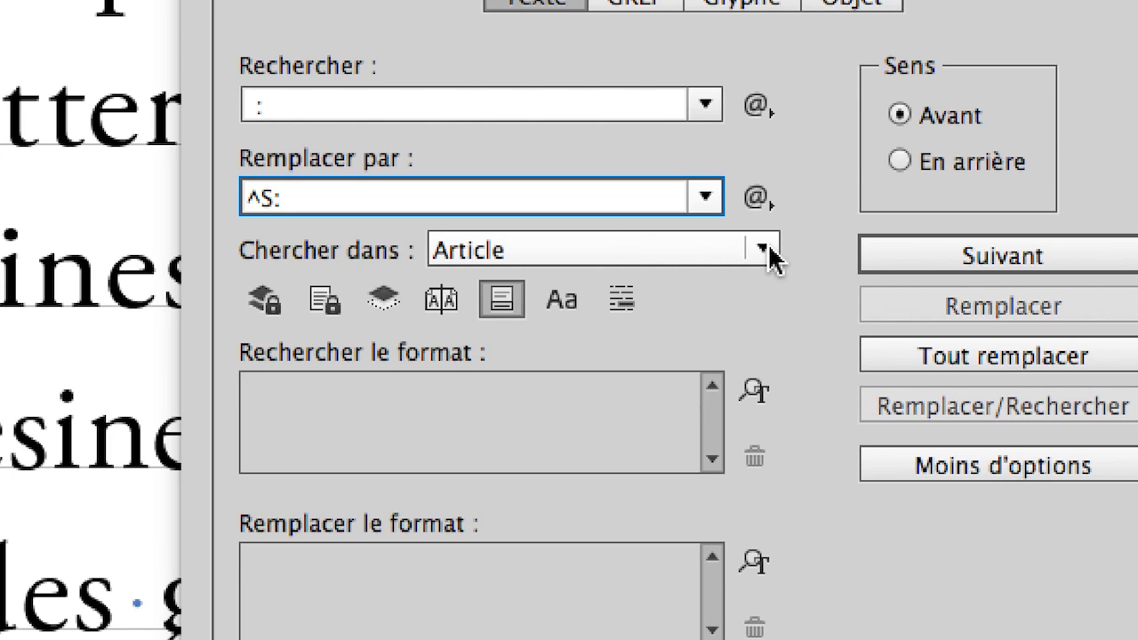
Review the search scope choices, the search and replacement texts, and the options for including locked stories and footnotes
click(762, 252)
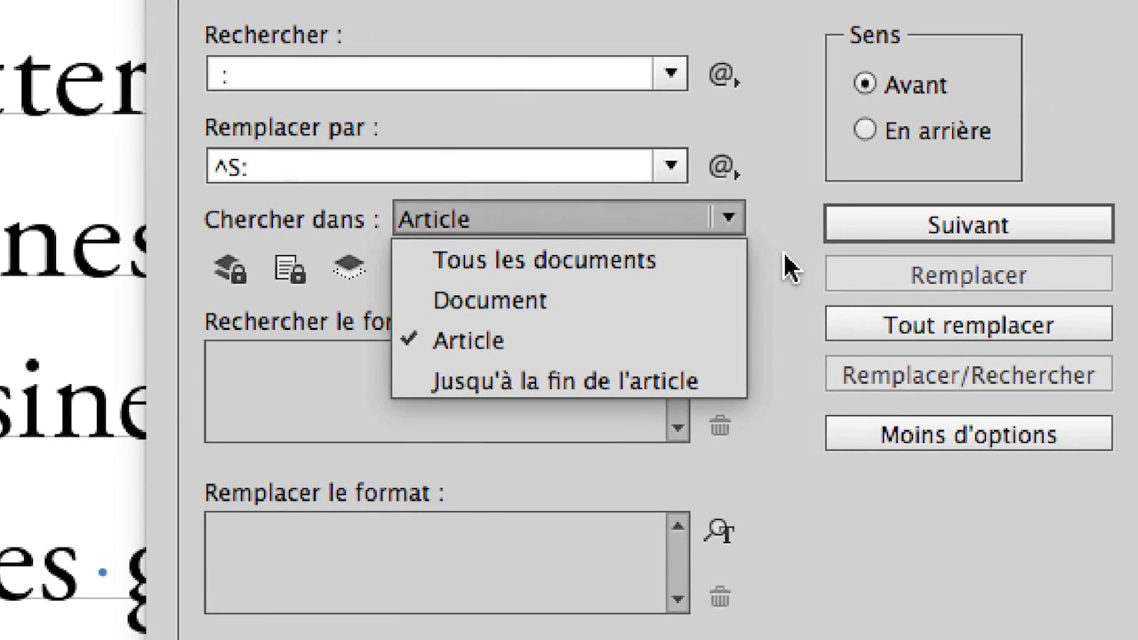
click(841, 256)
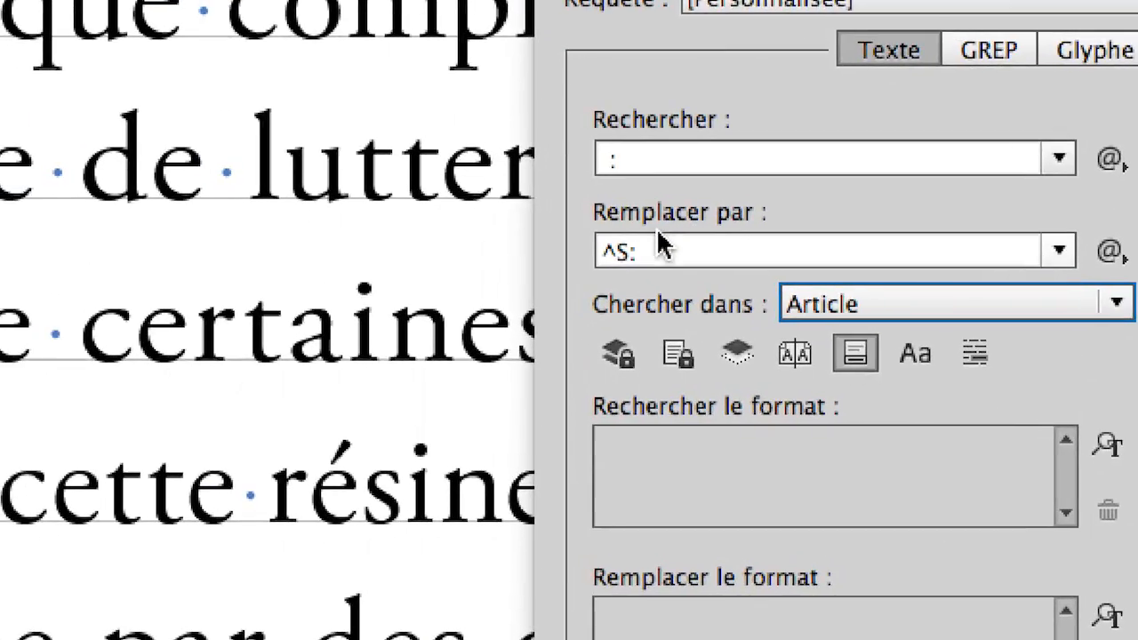
drag(284, 75, 212, 71)
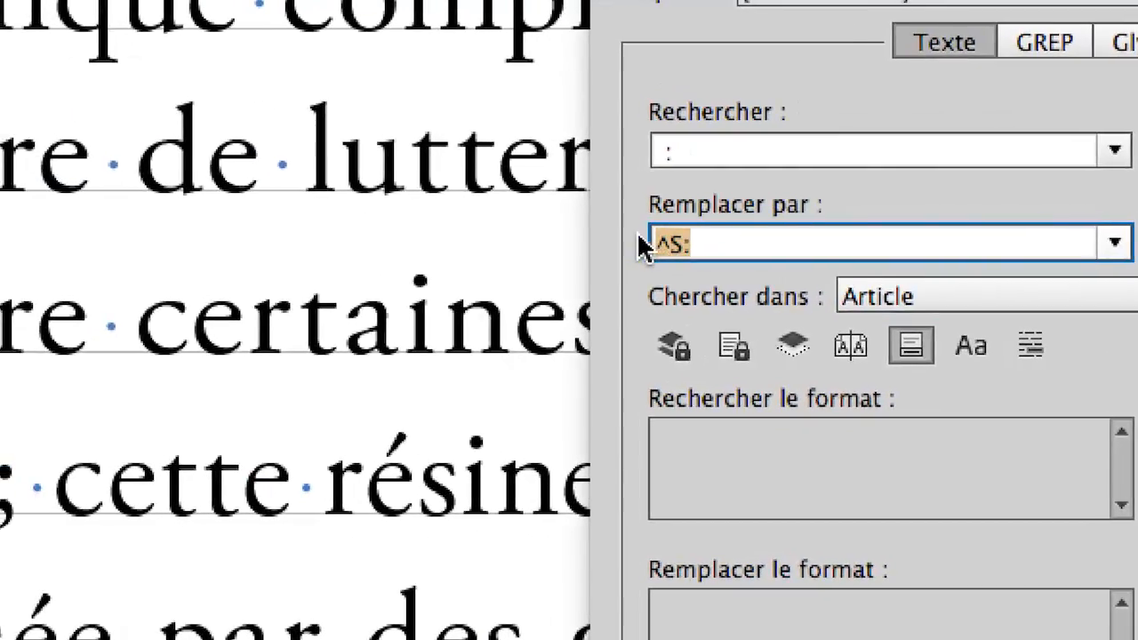
drag(689, 149, 646, 151)
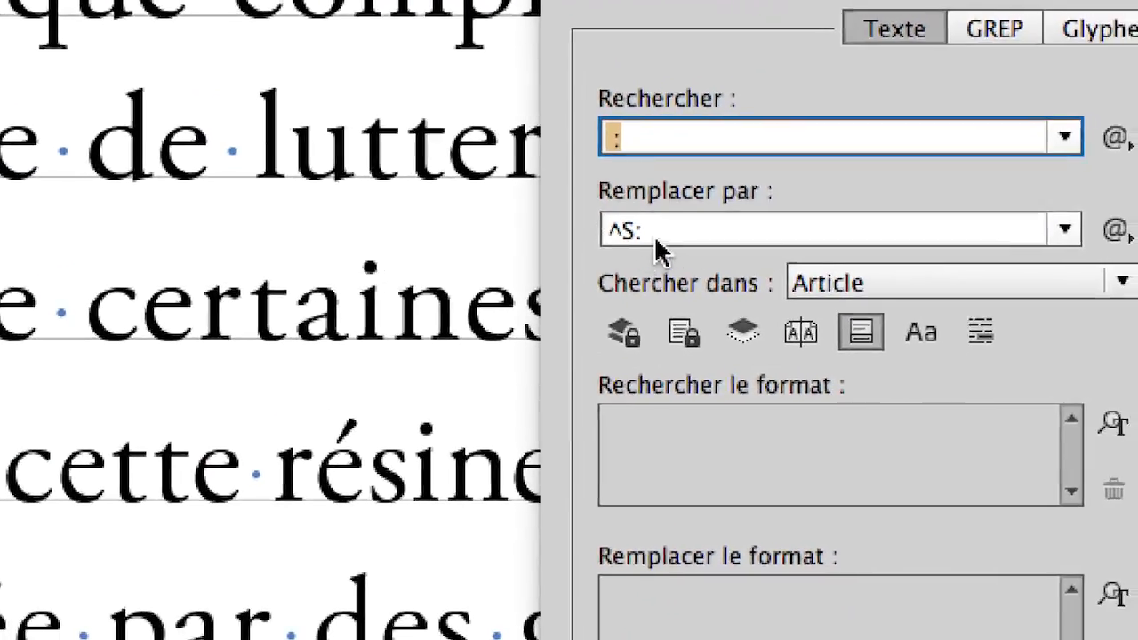
drag(653, 235, 607, 234)
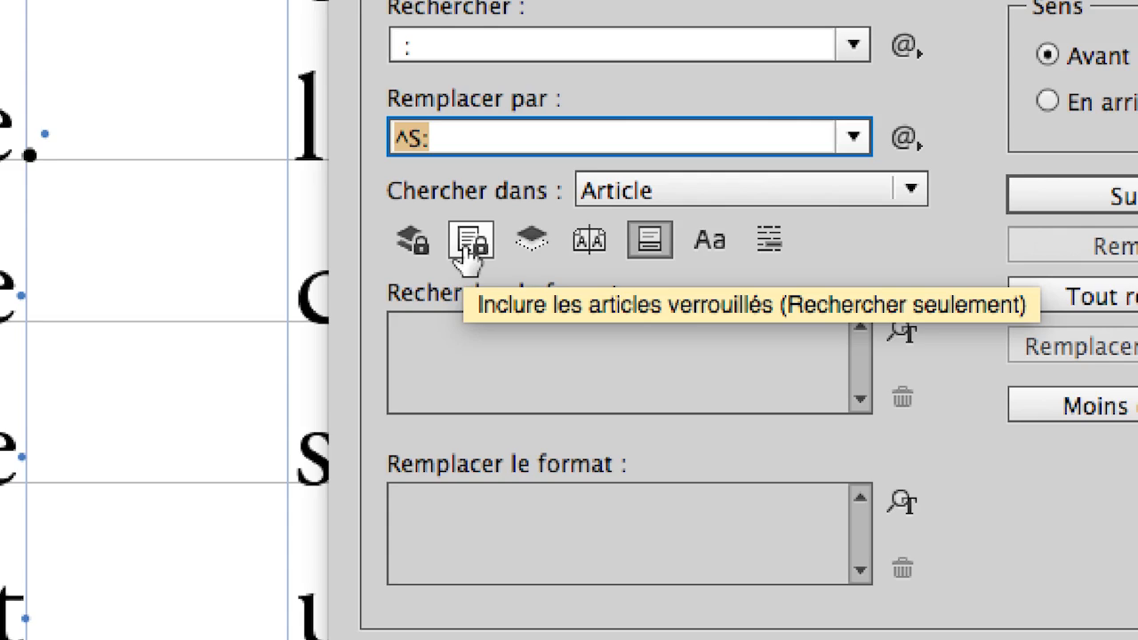
click(471, 241)
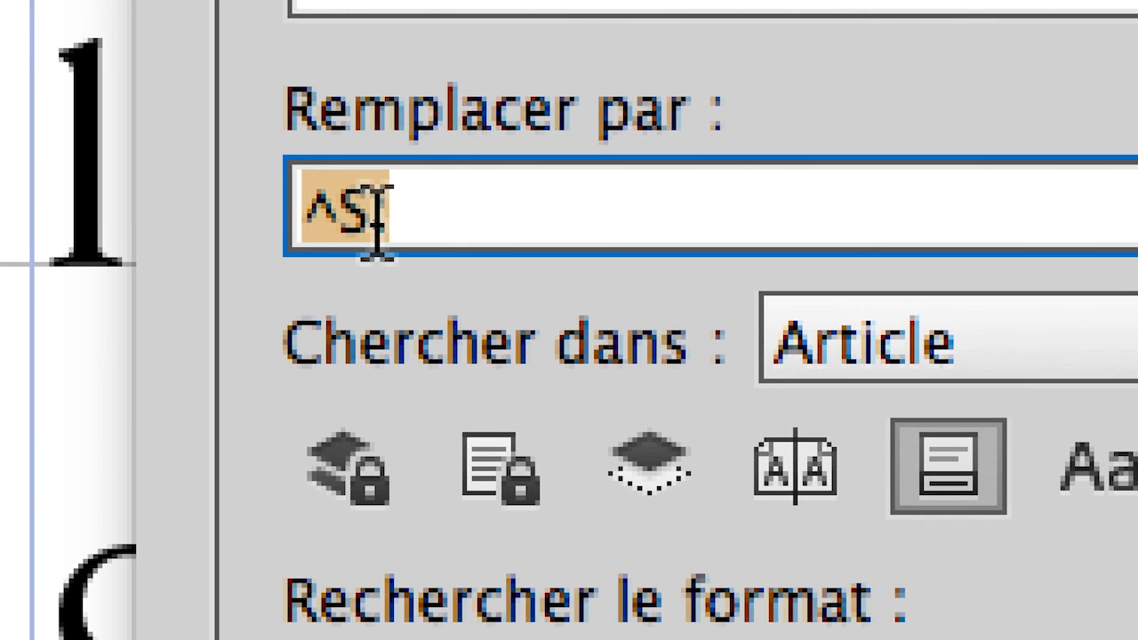
click(342, 192)
drag(371, 219, 320, 210)
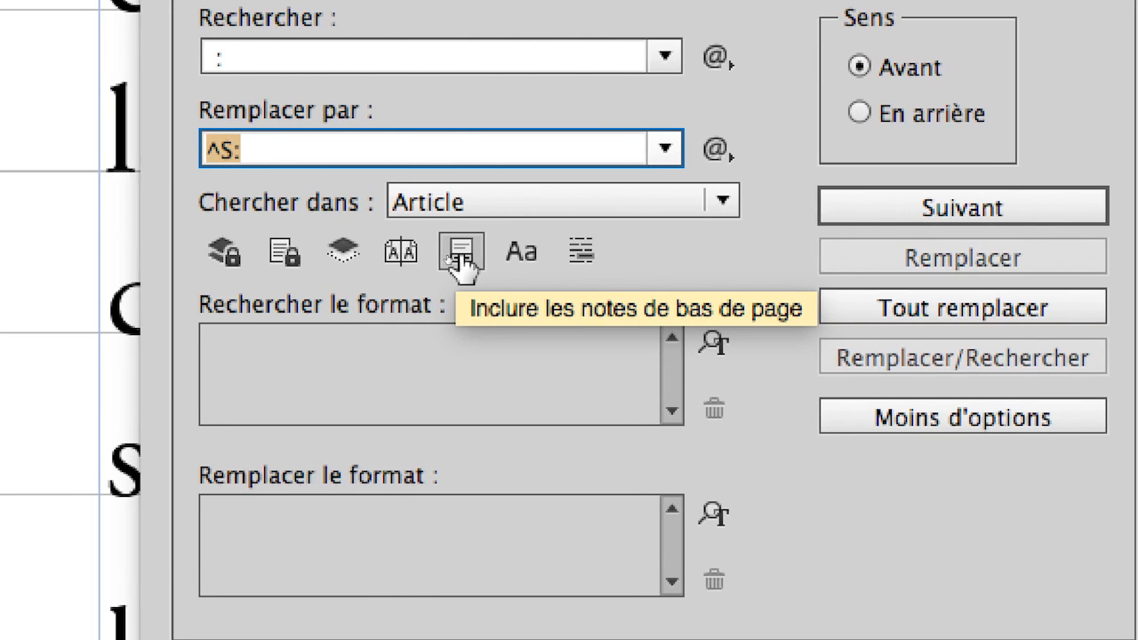
click(460, 258)
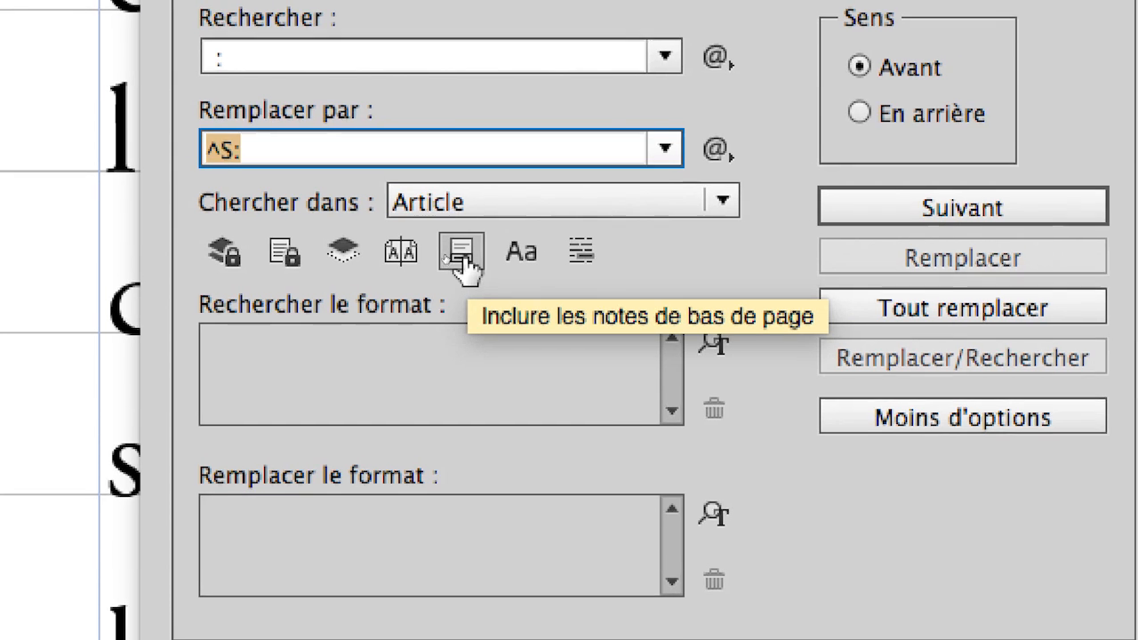
click(461, 253)
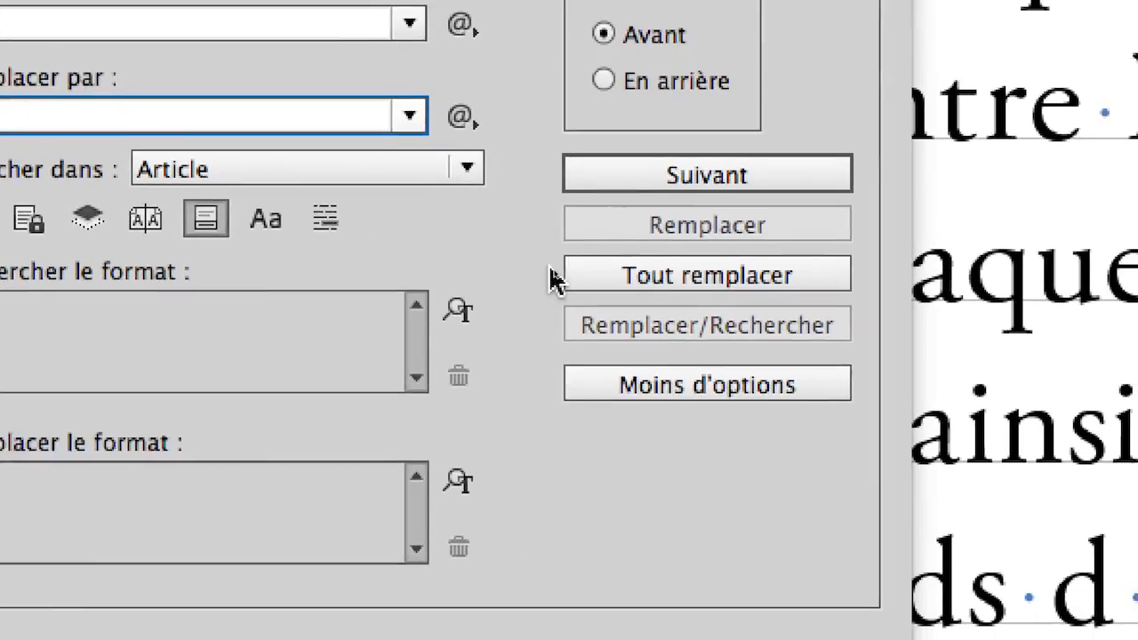
Replace all matches in the story with the non-breaking space and colon, and close the Find/Replace dialog
click(562, 283)
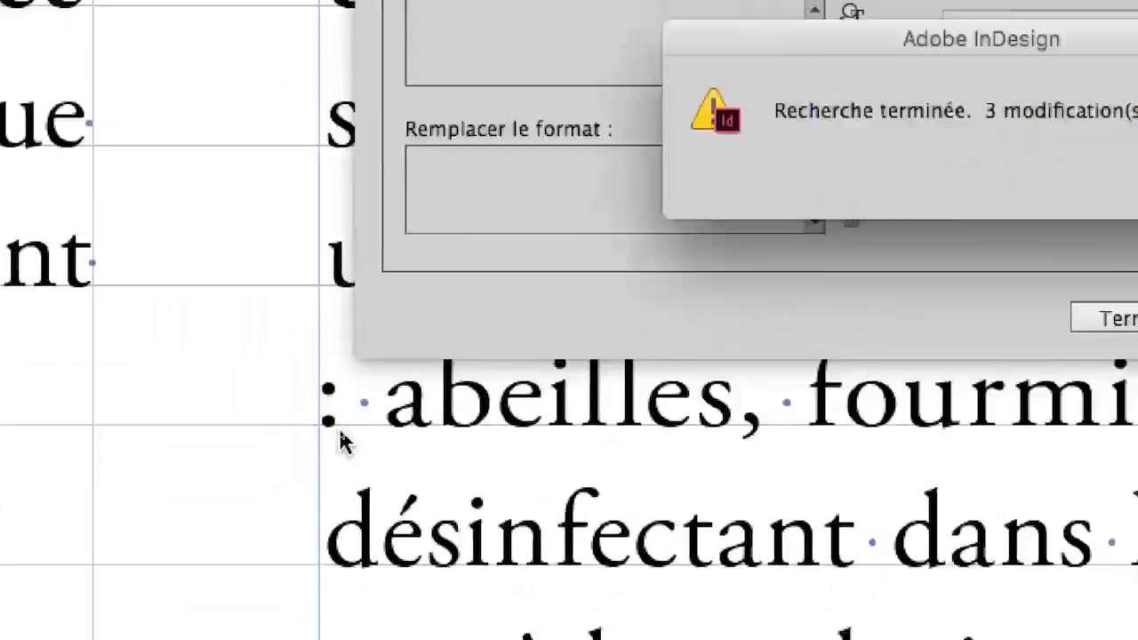
click(632, 344)
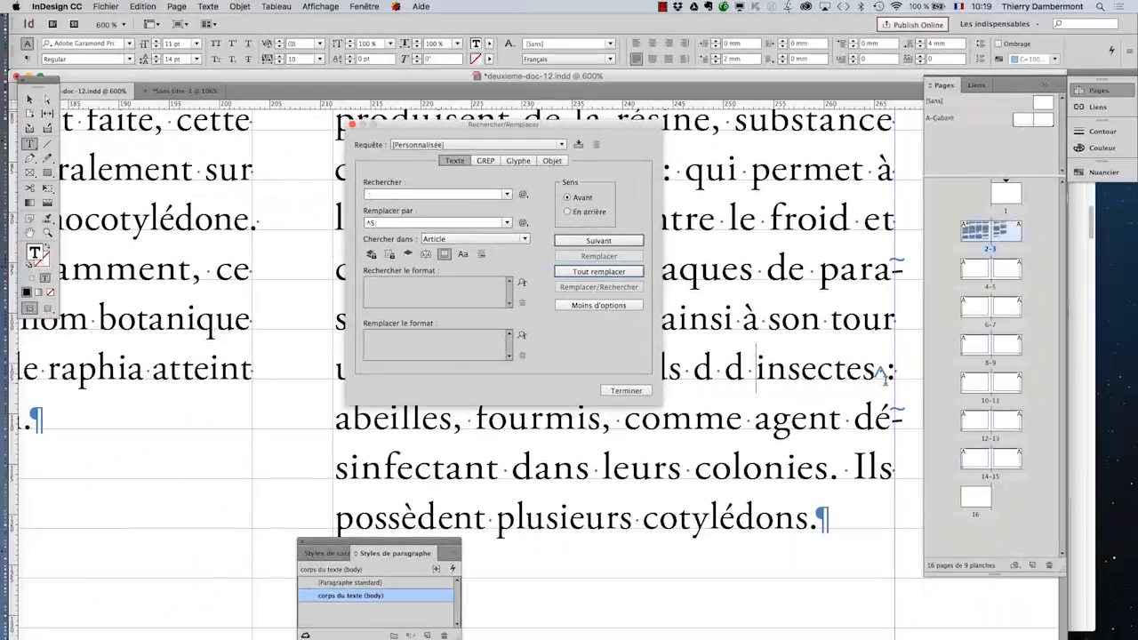
click(625, 390)
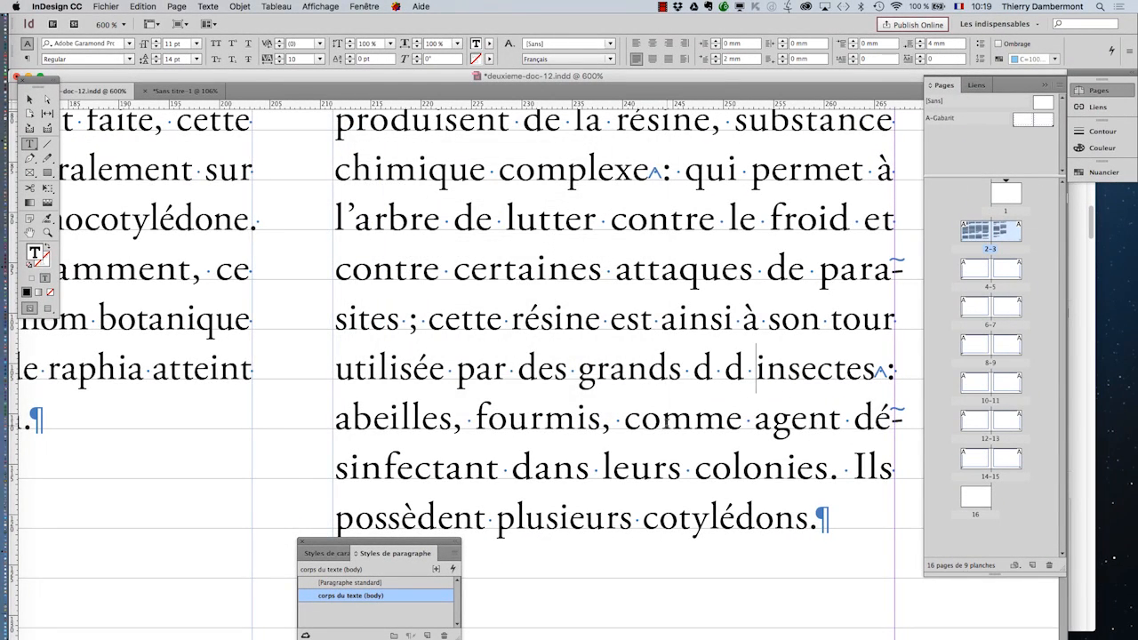